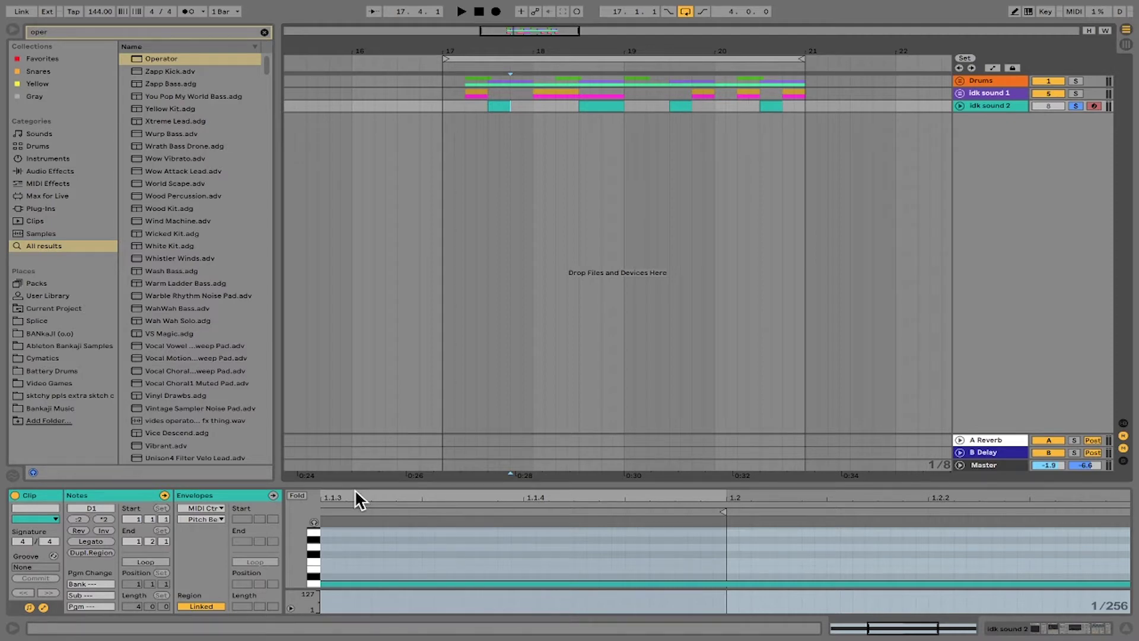
Audition the arrangement from bar 17, then select and arm the idk sound 2 track.
{"action": "left_click", "coordinate": [441, 127]}
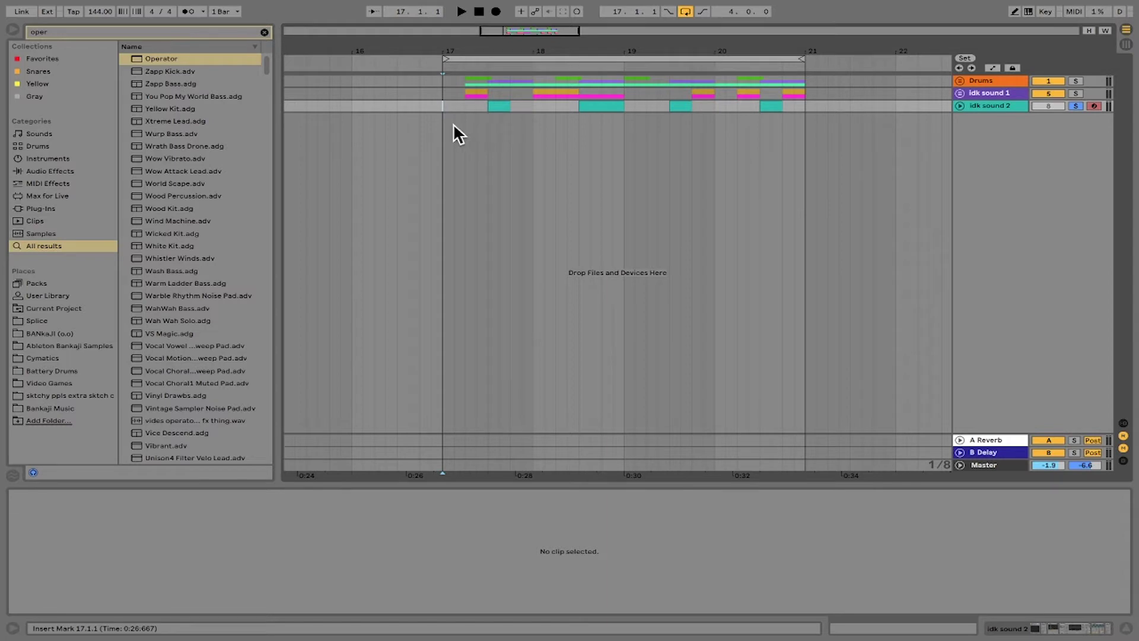
{"action": "left_click", "coordinate": [443, 94]}
{"action": "key", "text": "space"}
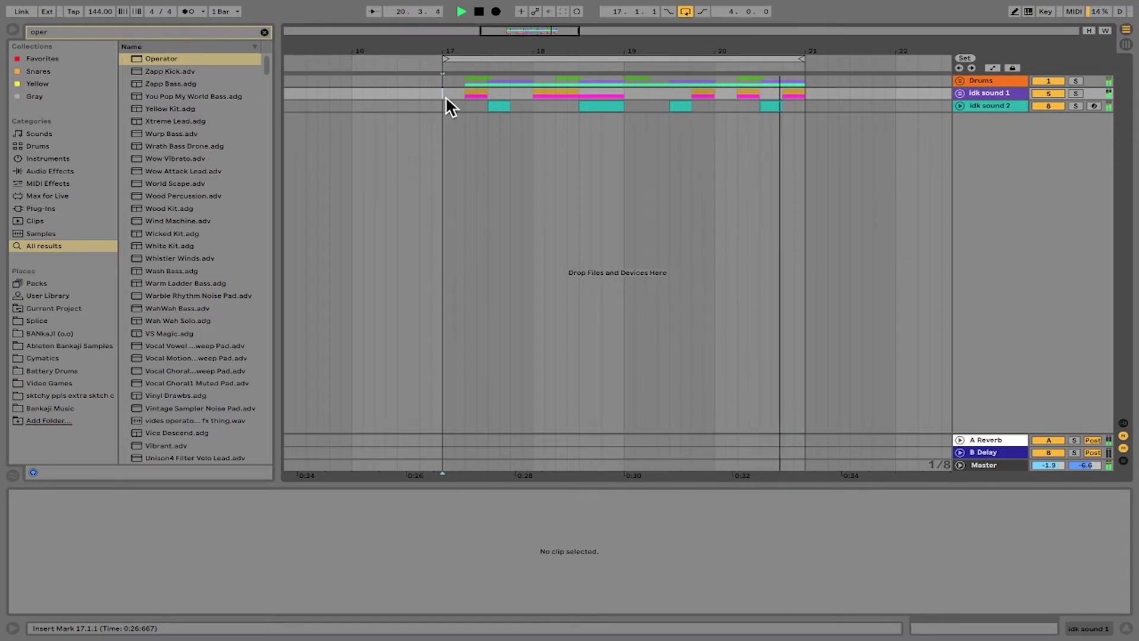
{"action": "key", "text": "space"}
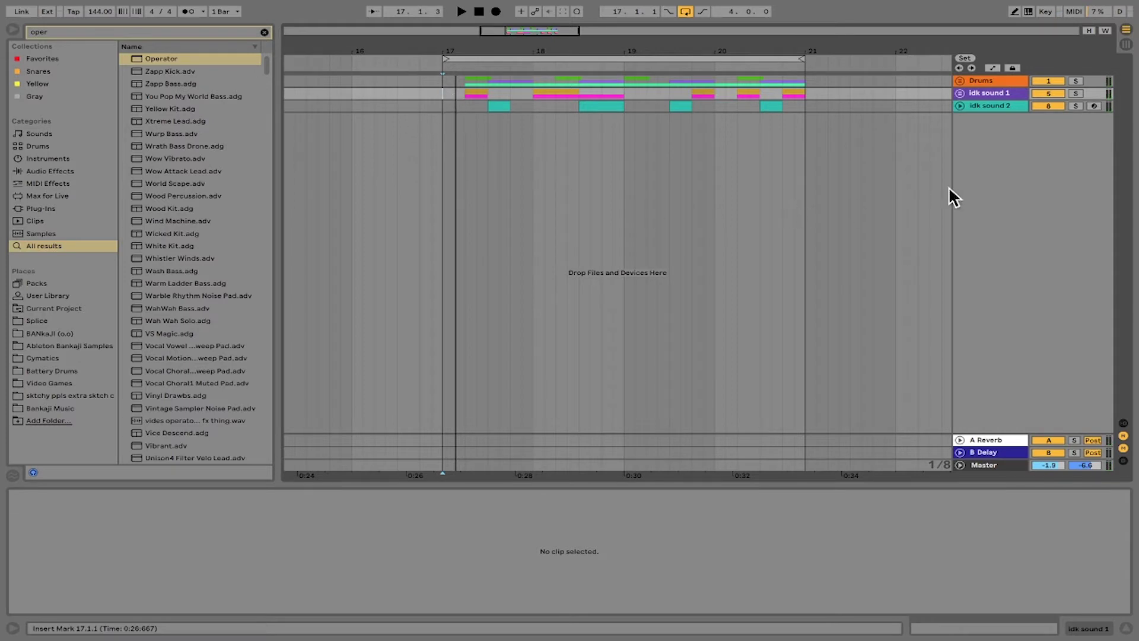
{"action": "left_click", "coordinate": [1016, 105]}
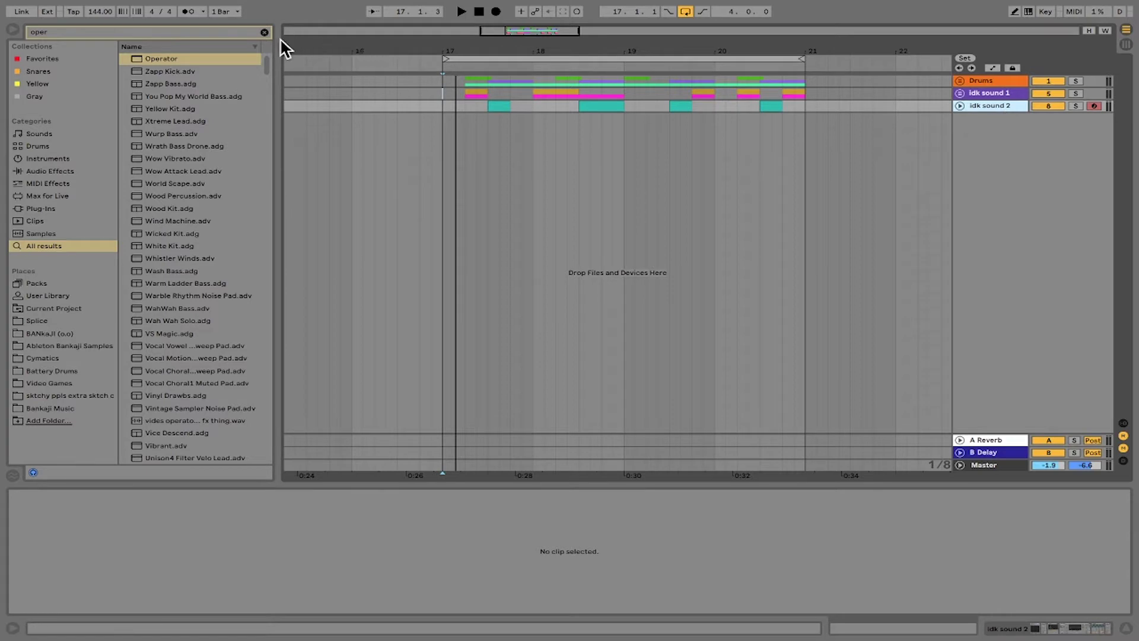
Add a new Operator MIDI track from the browser search 'oper' and enlarge it.
{"action": "left_click", "coordinate": [264, 33]}
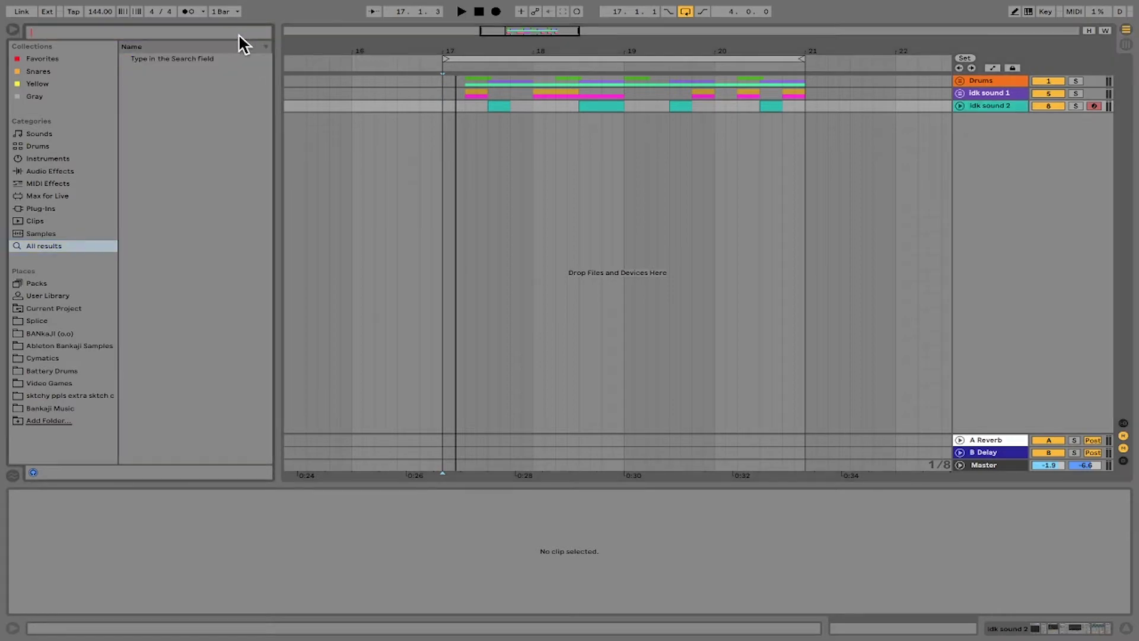
{"action": "type", "text": "oper"}
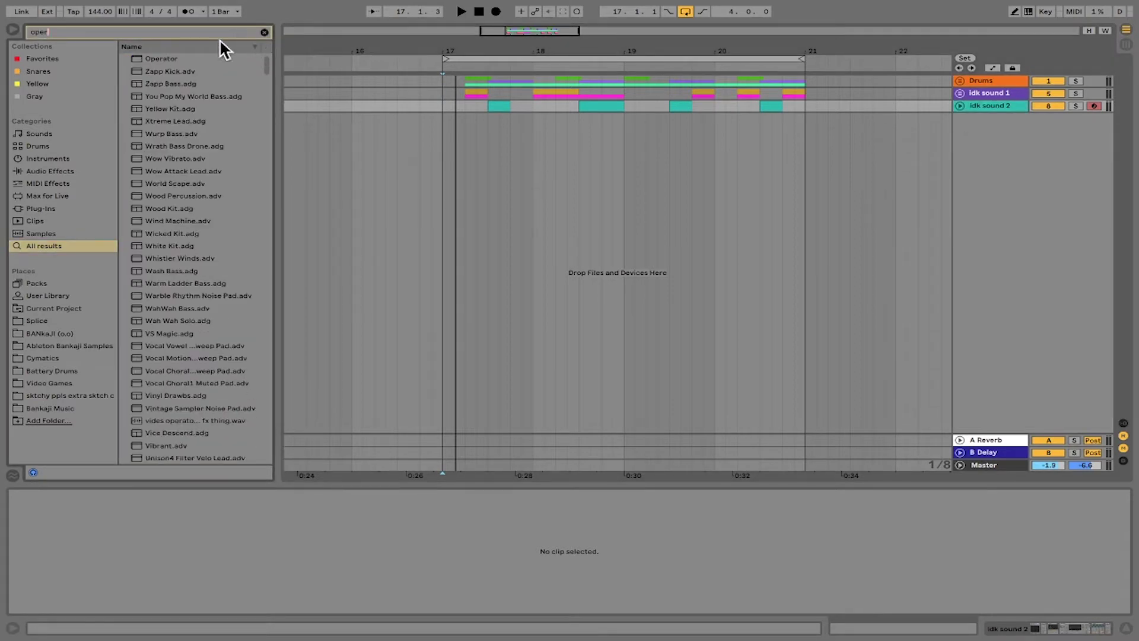
{"action": "left_click_drag", "start_coordinate": [158, 58], "coordinate": [1001, 146]}
{"action": "left_click", "coordinate": [960, 118]}
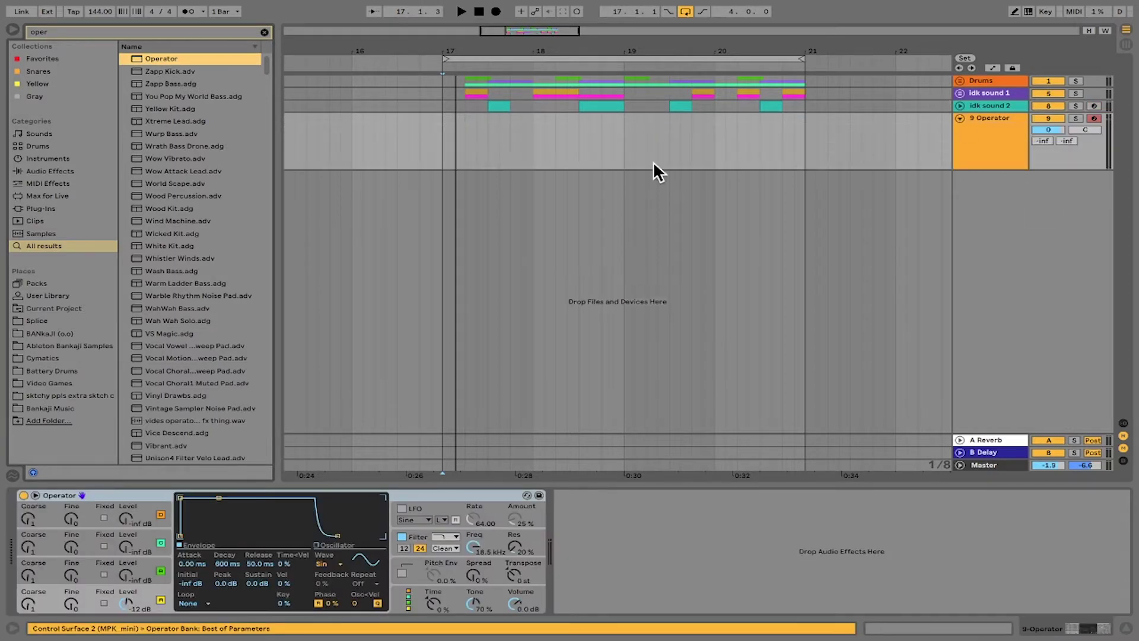
Copy the first teal section of idk sound 2 onto the Operator track at bar 17.
{"action": "left_click", "coordinate": [501, 105]}
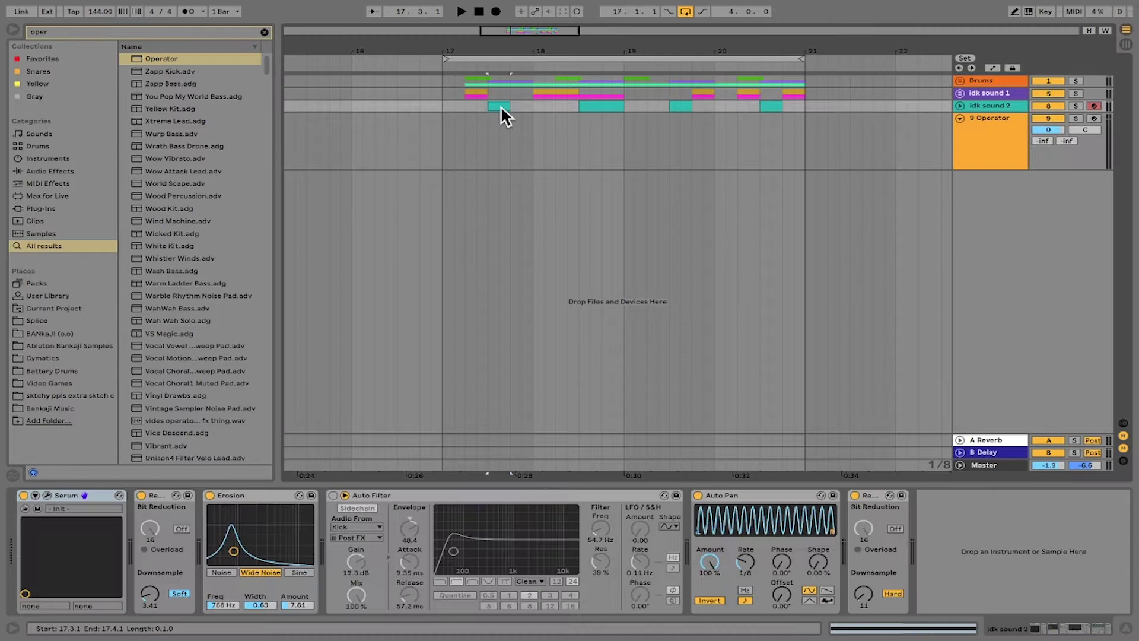
{"action": "right_click", "coordinate": [500, 105]}
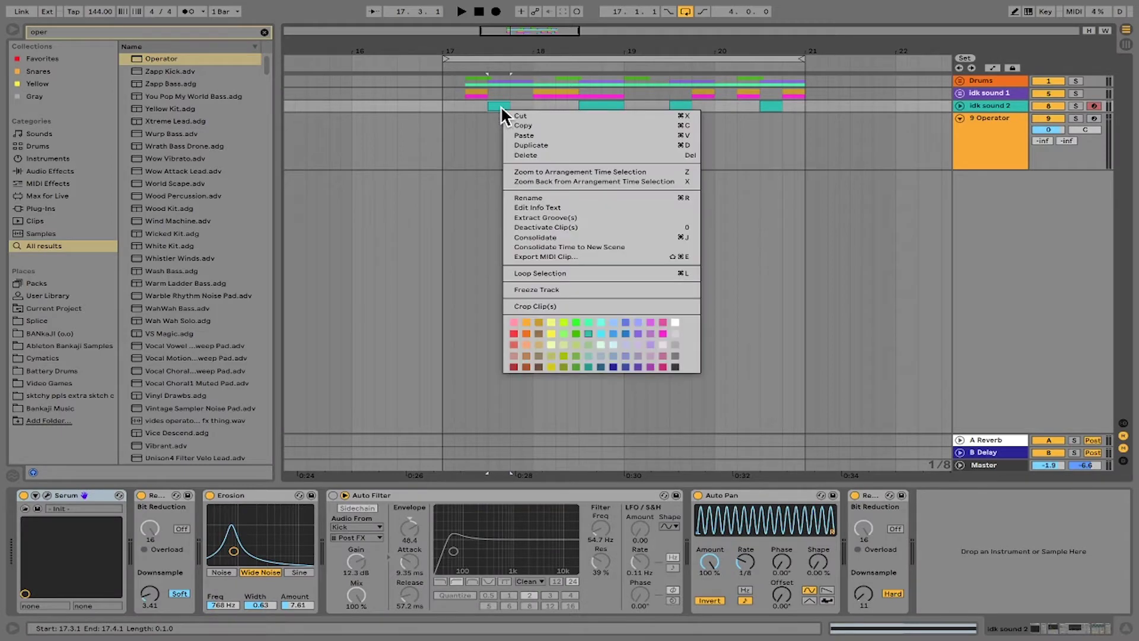
{"action": "left_click", "coordinate": [533, 124]}
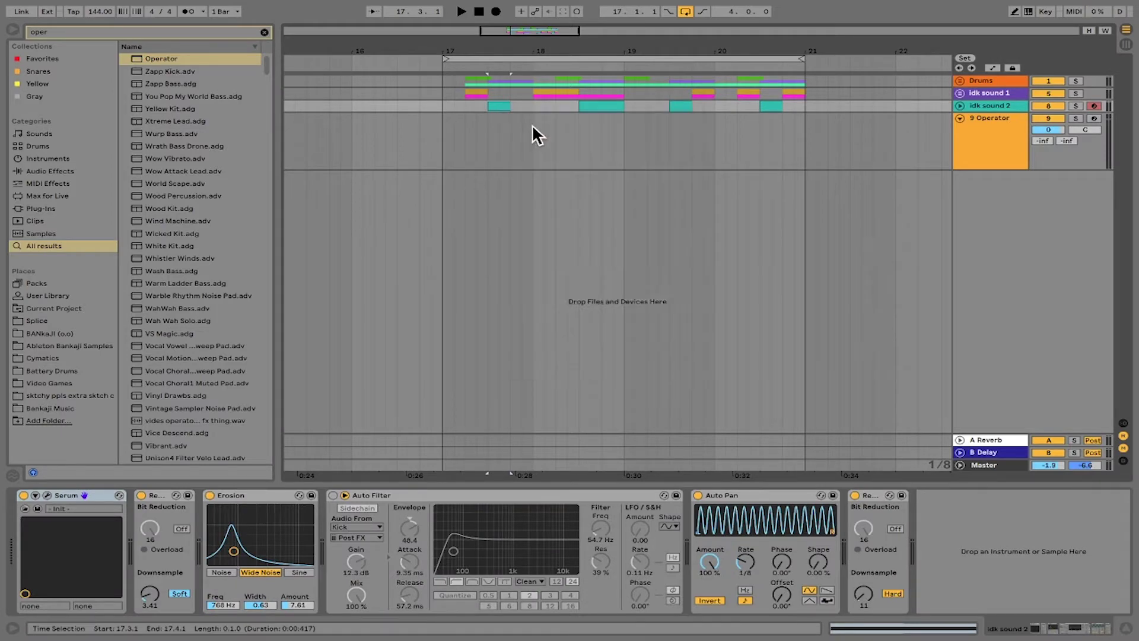
{"action": "right_click", "coordinate": [450, 137]}
{"action": "left_click", "coordinate": [460, 144]}
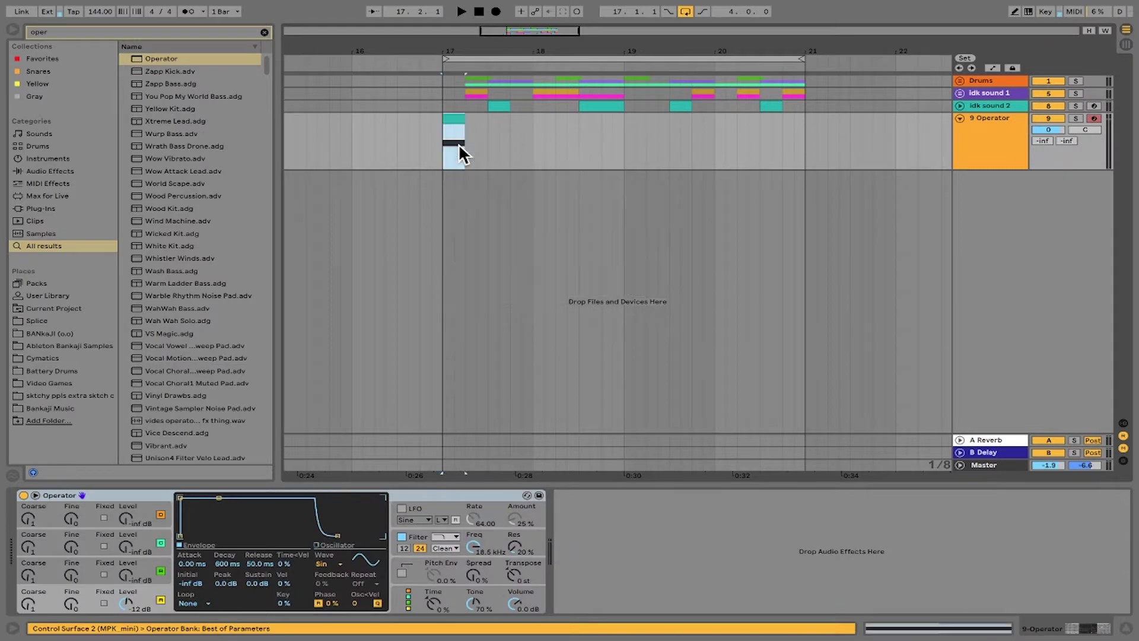
Play the pasted clip, then open its notes and select the D1 note.
{"action": "key", "text": "space"}
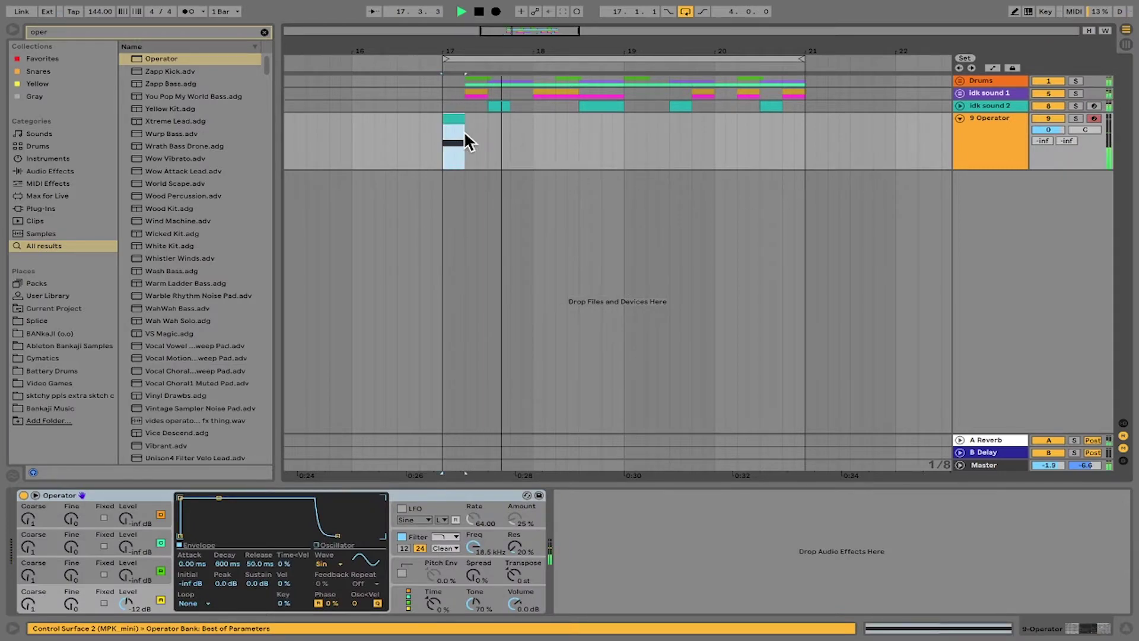
{"action": "key", "text": "space"}
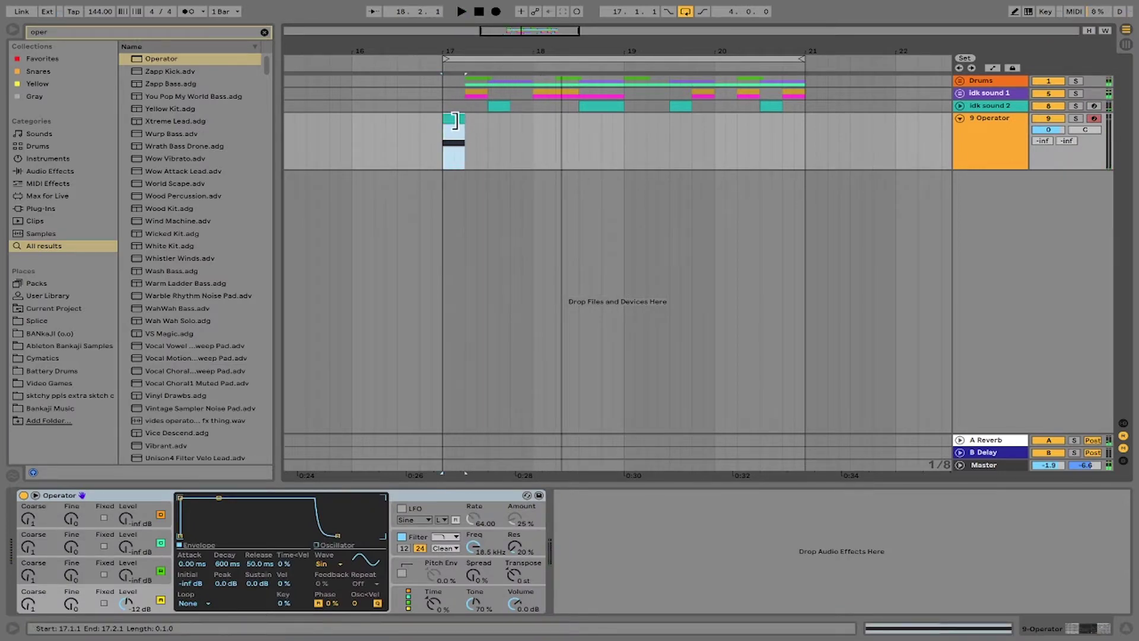
{"action": "double_click", "coordinate": [457, 126]}
{"action": "left_click", "coordinate": [394, 582]}
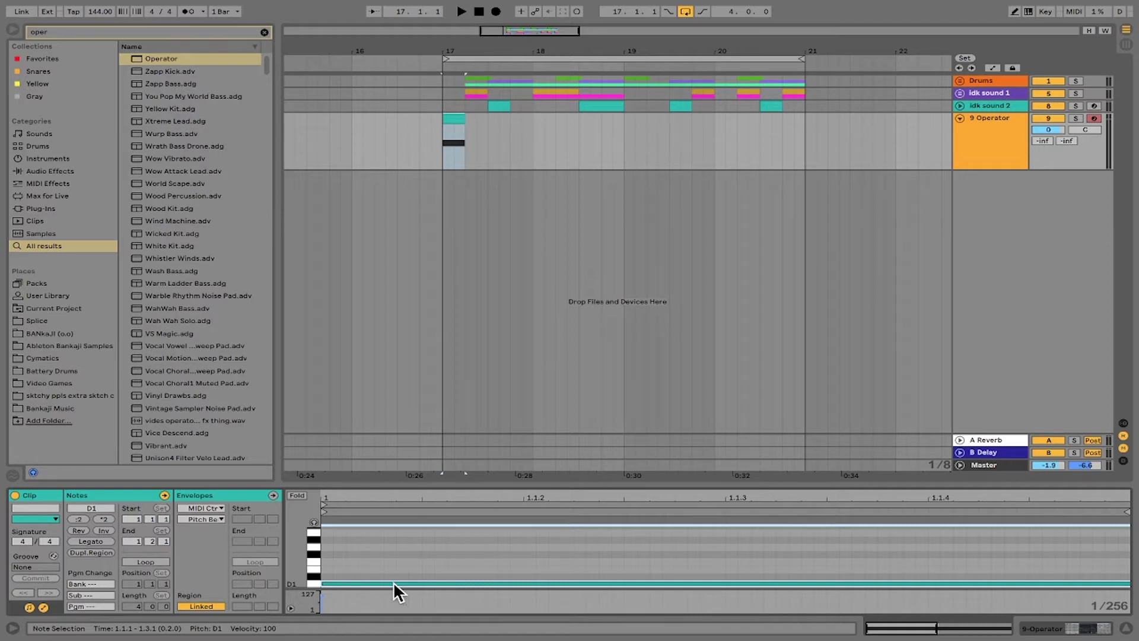
Transpose the Operator clip's note up two octaves from D1 to D3 and audition it.
{"action": "key", "text": "shift+Up"}
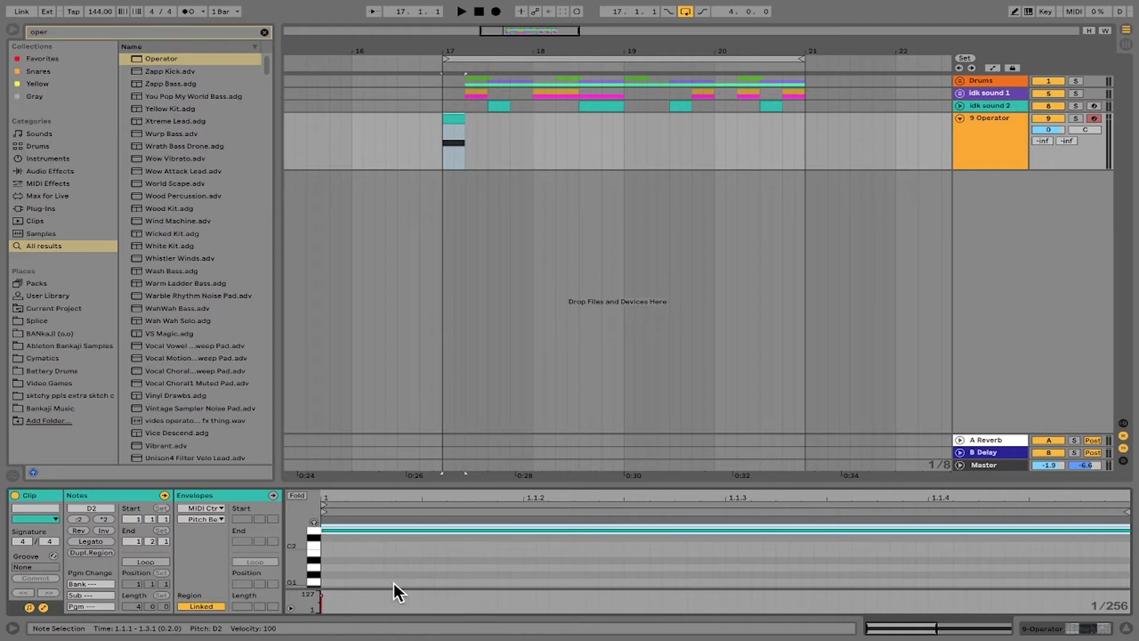
{"action": "key", "text": "shift+Up"}
{"action": "key", "text": "space"}
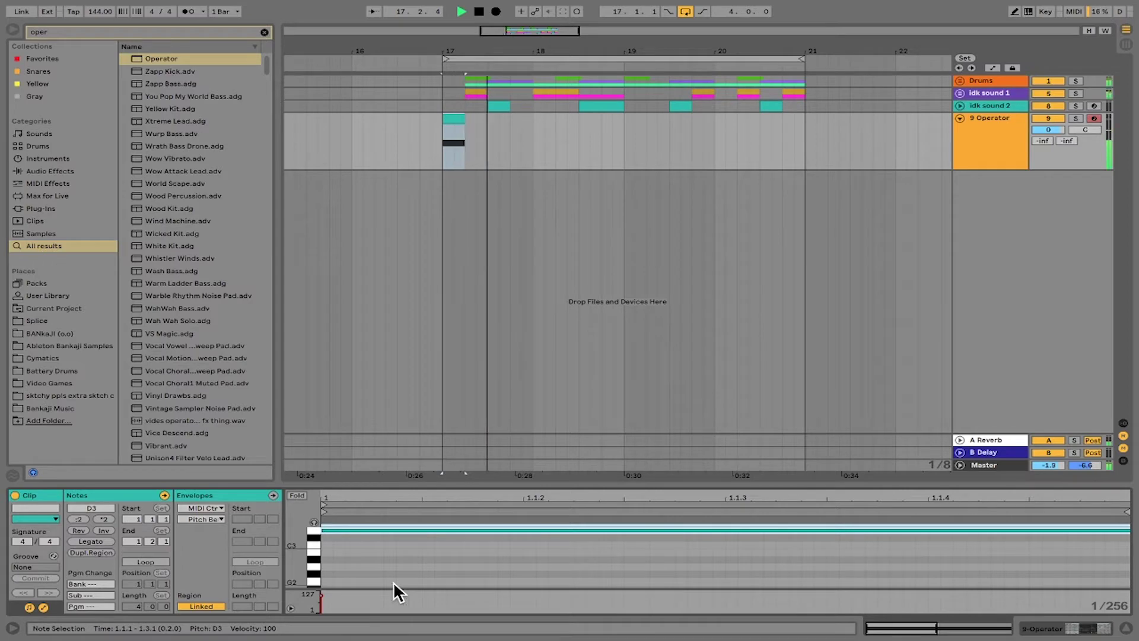
{"action": "key", "text": "space"}
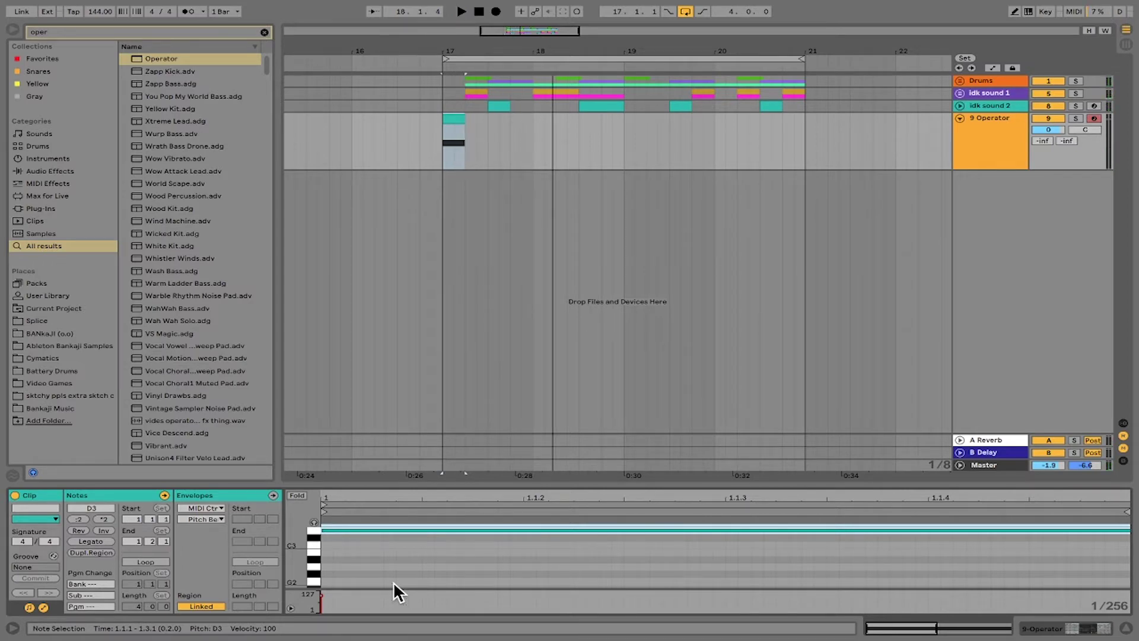
{"action": "left_click_drag", "start_coordinate": [805, 493], "coordinate": [804, 475]}
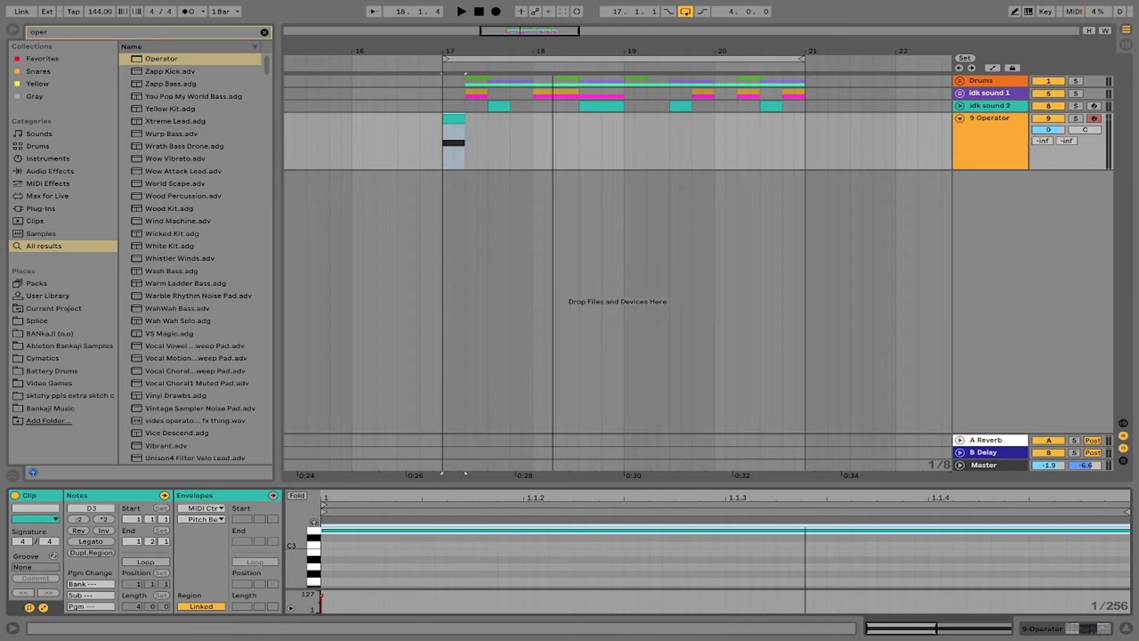
{"action": "scroll", "coordinate": [665, 560], "scroll_direction": "up", "scroll_amount": 3}
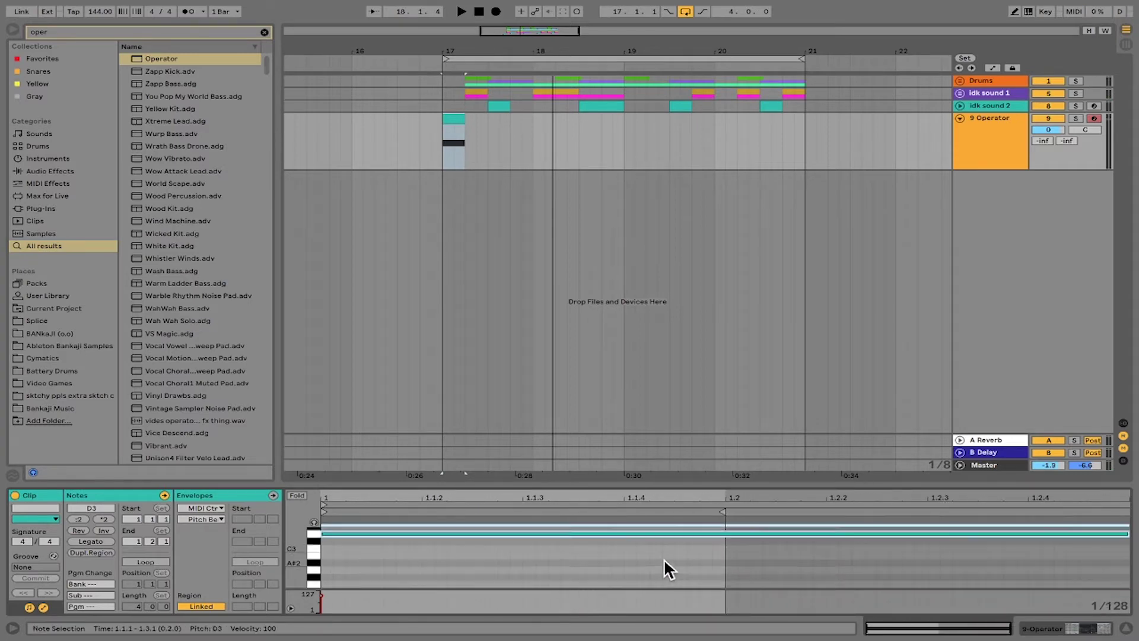
{"action": "scroll", "coordinate": [664, 562], "scroll_direction": "up", "scroll_amount": 2}
{"action": "scroll", "coordinate": [664, 562], "scroll_direction": "down", "scroll_amount": 2}
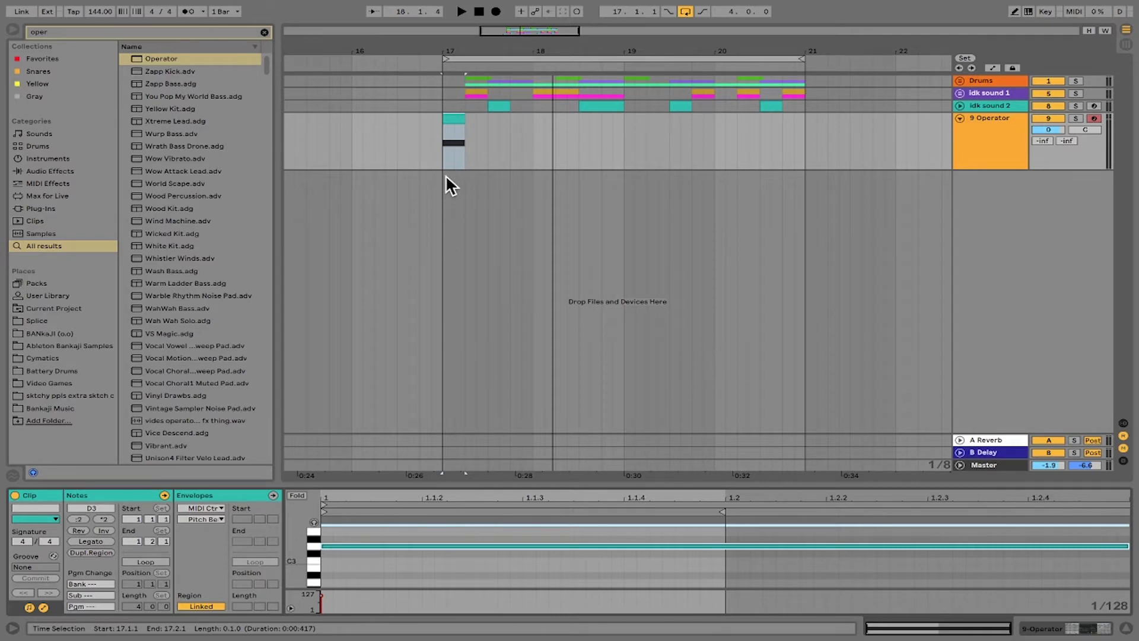
Select the Operator clip at bar 17 and start arrangement recording for the melody.
{"action": "left_click", "coordinate": [442, 156]}
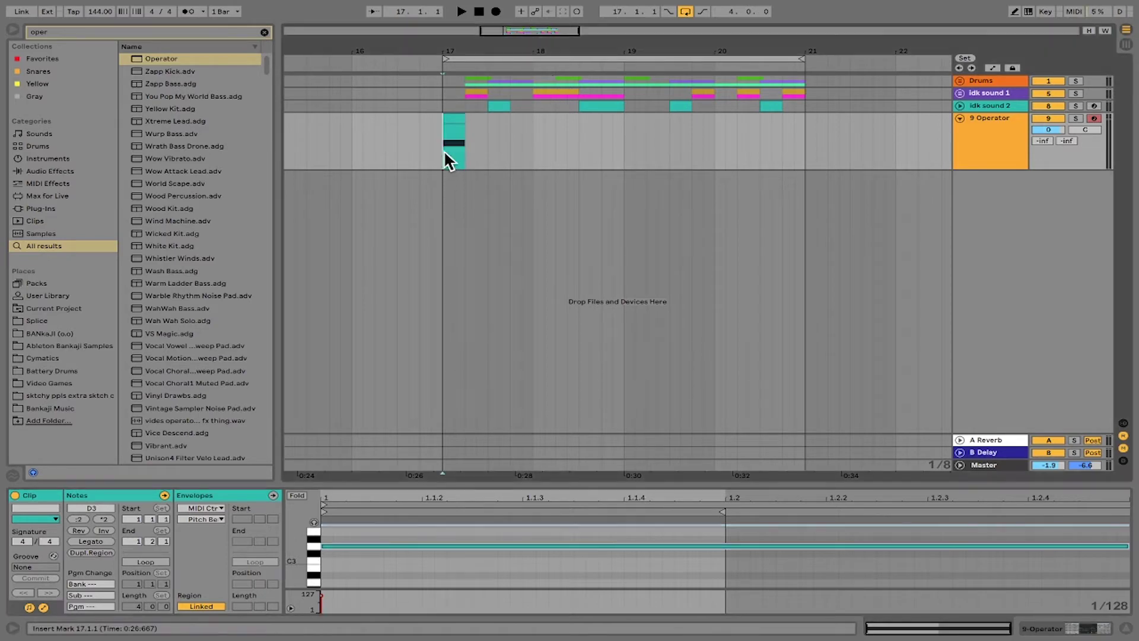
{"action": "left_click", "coordinate": [494, 13]}
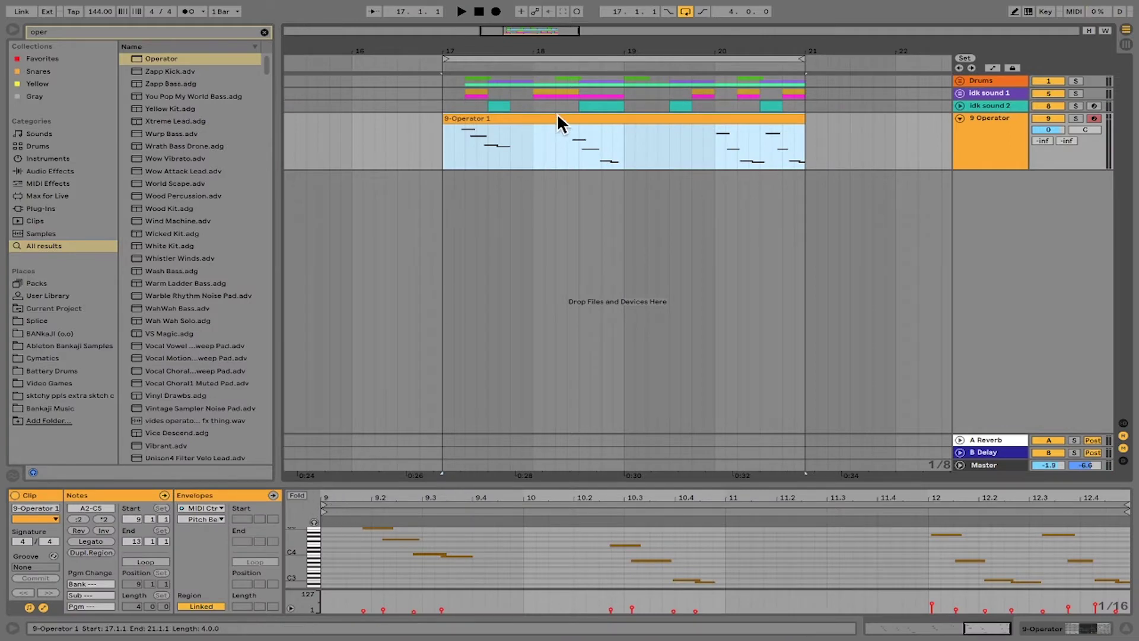
Fold the piano roll and delete the stray notes in bars 1–8.
{"action": "left_click", "coordinate": [294, 495]}
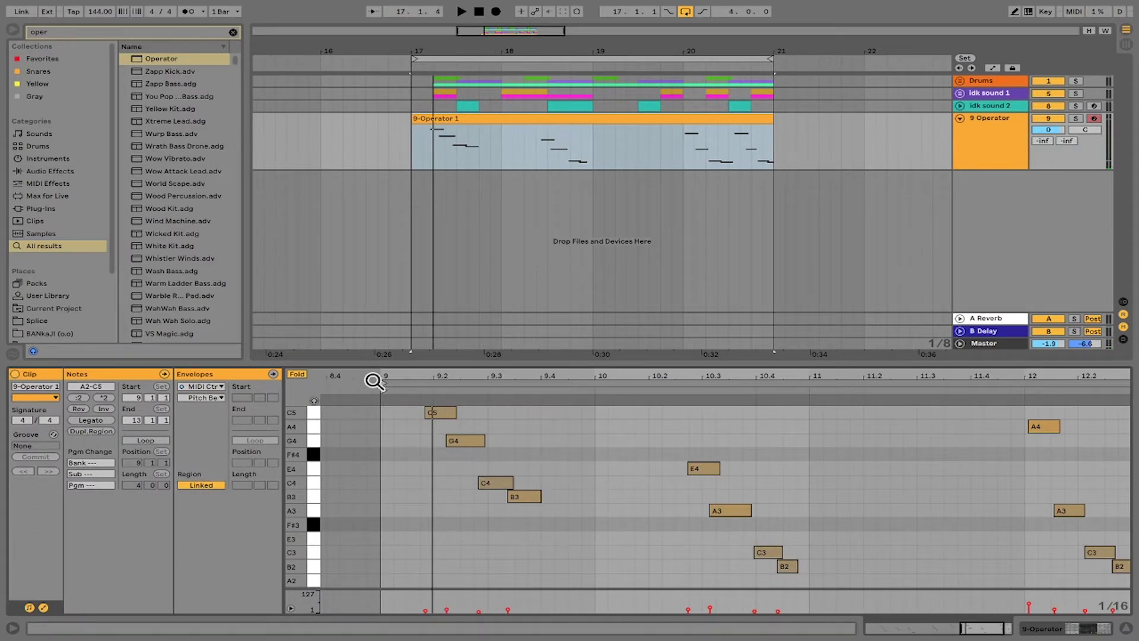
{"action": "left_click_drag", "start_coordinate": [428, 376], "coordinate": [451, 350]}
{"action": "mouse_move", "coordinate": [712, 376]}
{"action": "left_mouse_down"}
{"action": "mouse_move", "coordinate": [789, 383]}
{"action": "mouse_move", "coordinate": [312, 564]}
{"action": "left_mouse_up"}
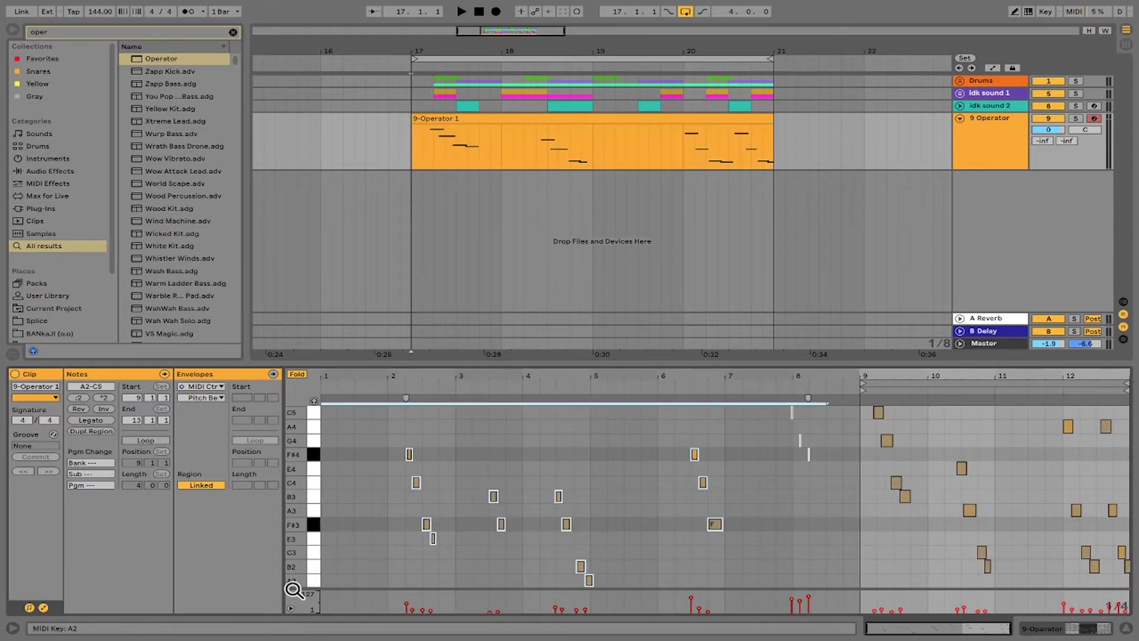
{"action": "key", "text": "Delete"}
{"action": "left_click", "coordinate": [296, 374]}
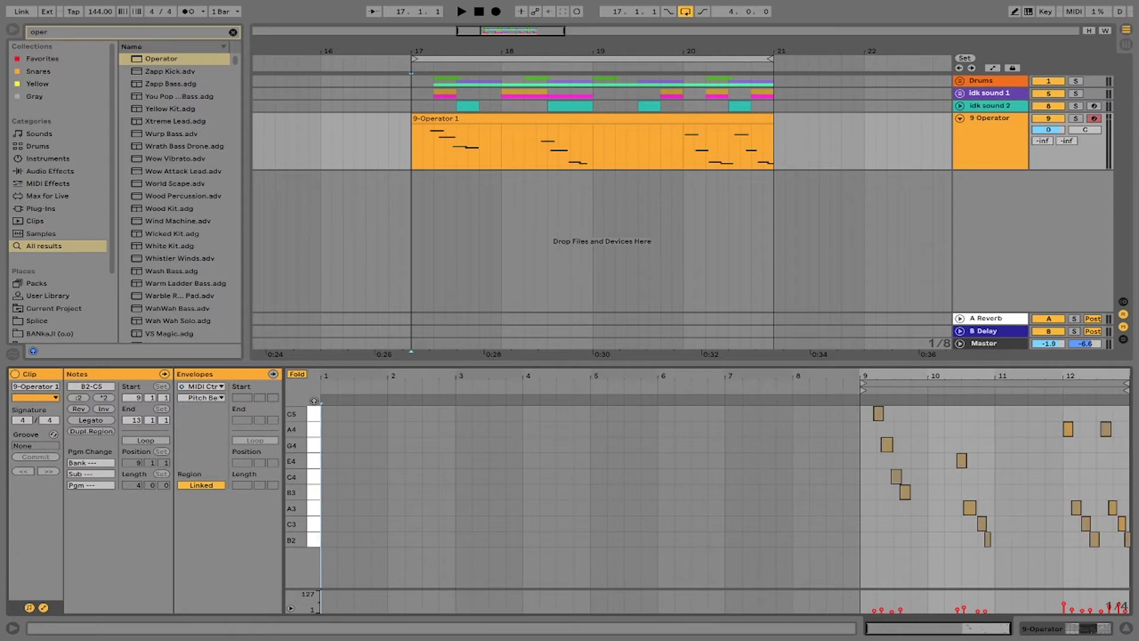
Move the B3 note earlier to 1.1.4 and audition the clip.
{"action": "left_click_drag", "start_coordinate": [851, 371], "coordinate": [851, 380]}
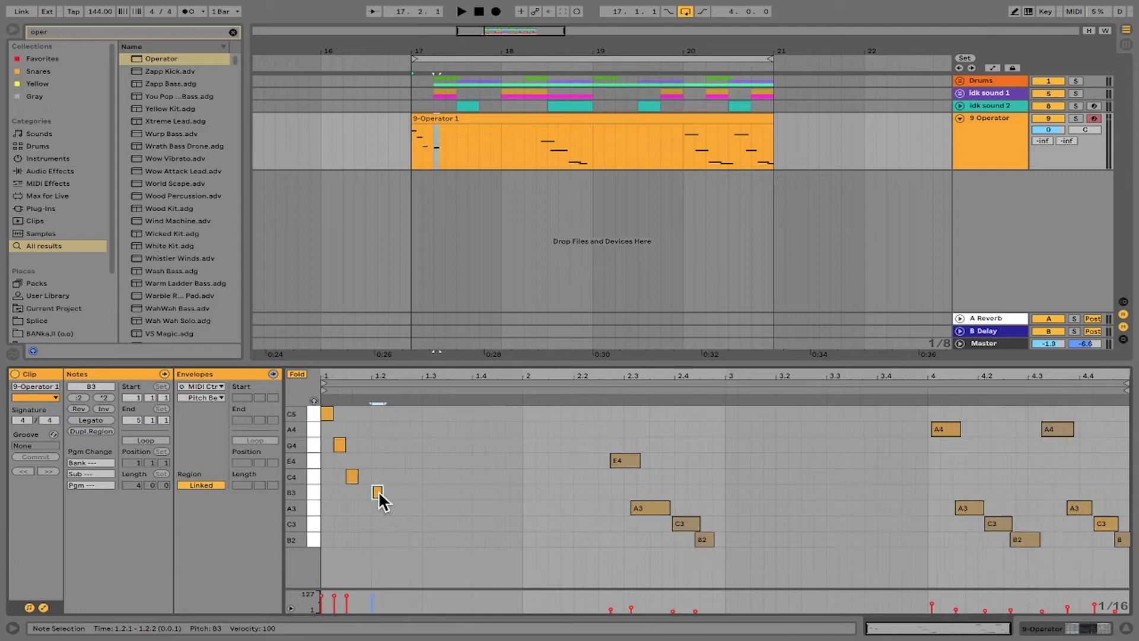
{"action": "left_click_drag", "start_coordinate": [379, 493], "coordinate": [366, 493]}
{"action": "key", "text": "space"}
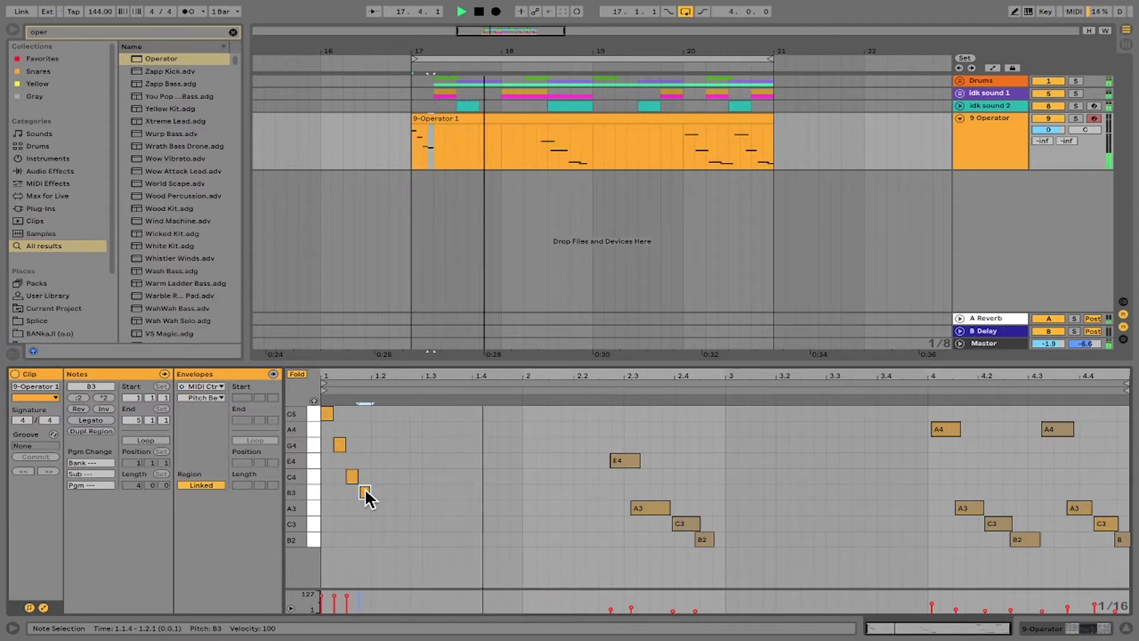
{"action": "key", "text": "space"}
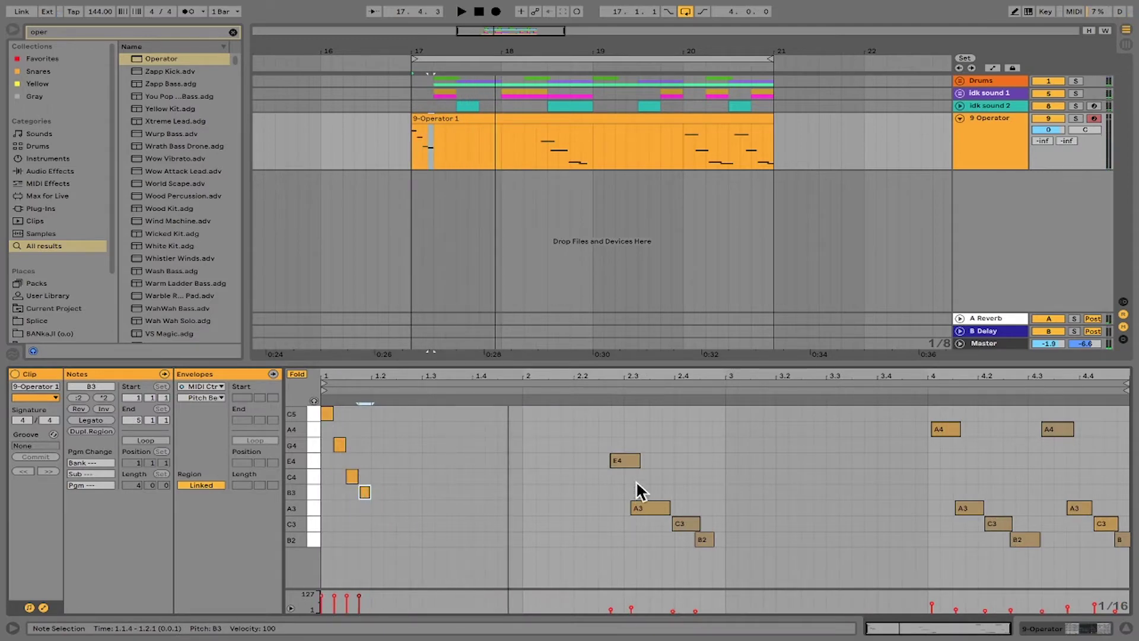
{"action": "left_click", "coordinate": [588, 400]}
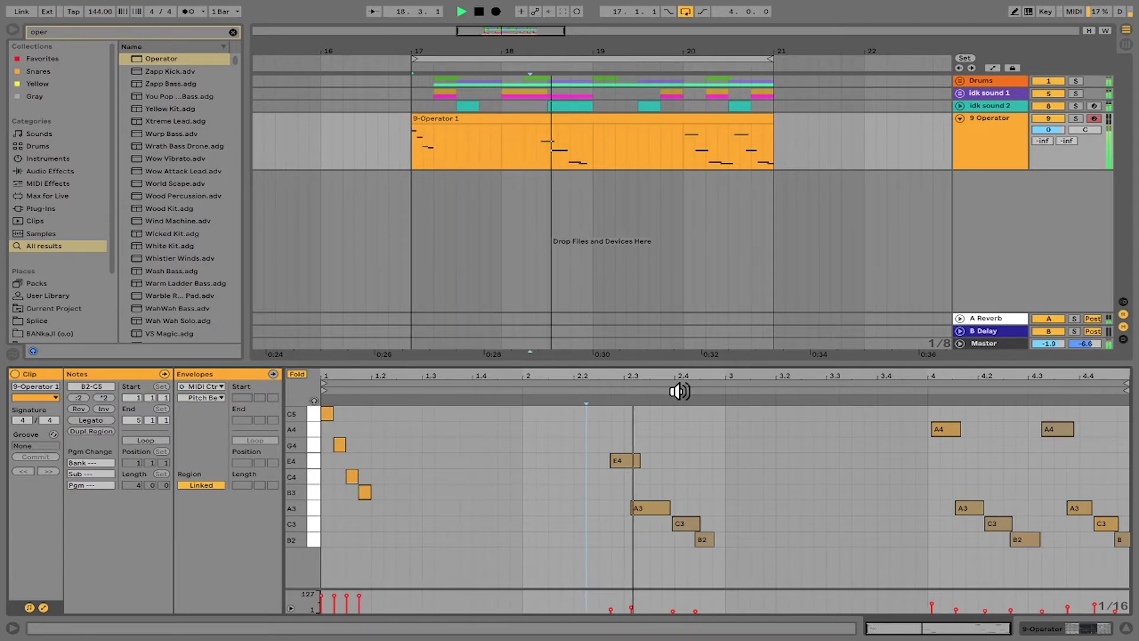
Raise the Operator track's reverb send and listen to the melody.
{"action": "key", "text": "space"}
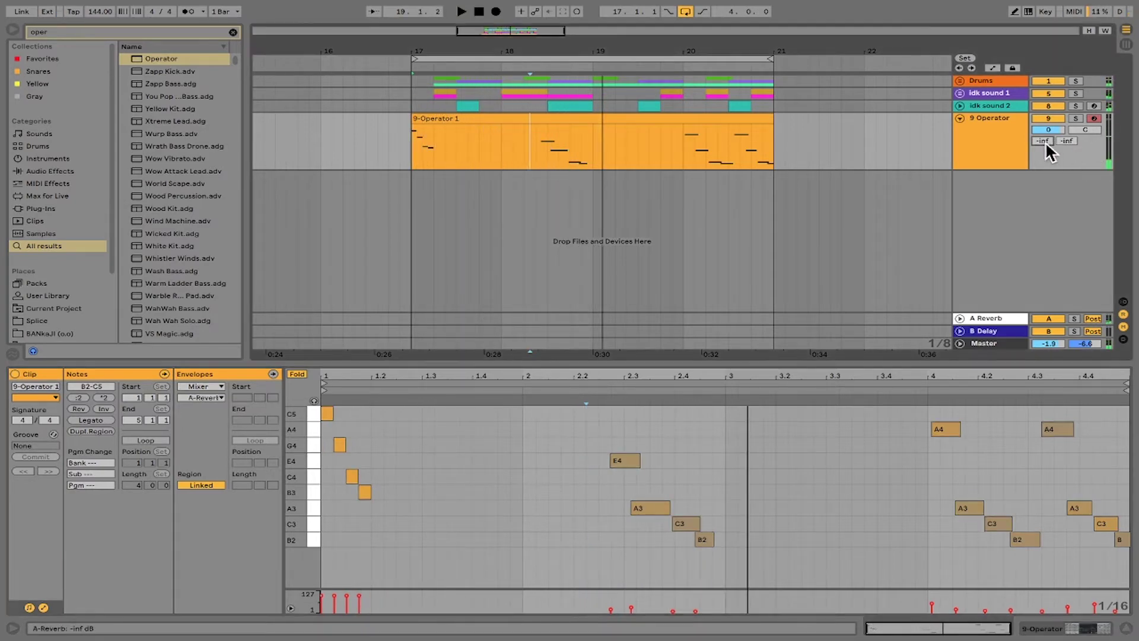
{"action": "left_click_drag", "start_coordinate": [1042, 140], "coordinate": [1043, 135]}
{"action": "key", "text": "space"}
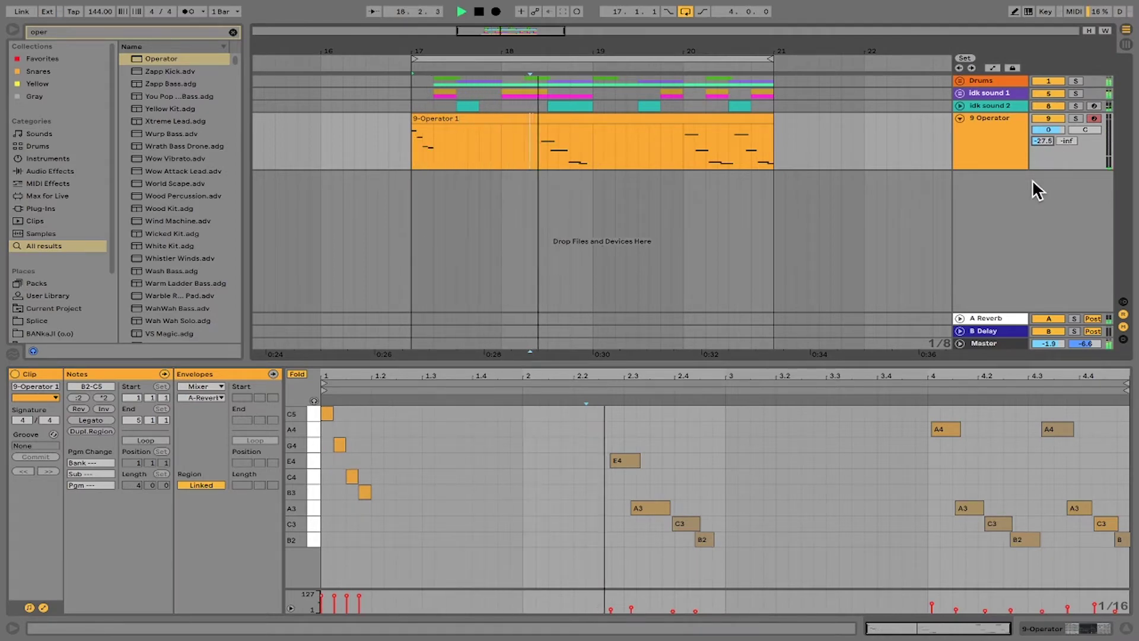
{"action": "key", "text": "space"}
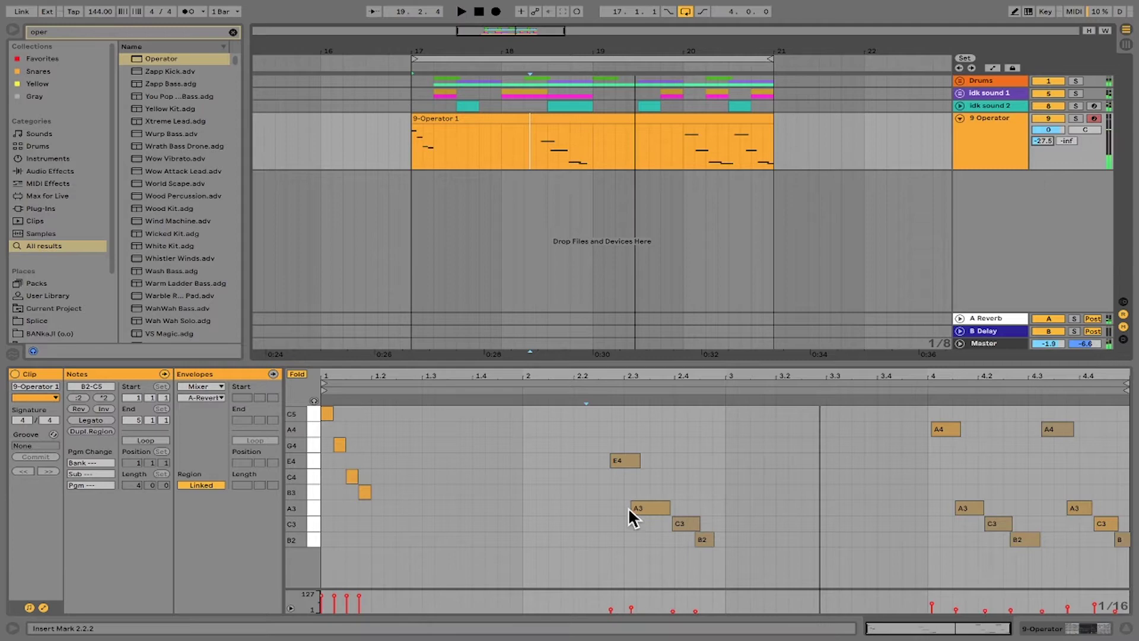
Replace the long notes with short sixteenths E4, A3, C3, B2 and delete the long B2.
{"action": "double_click", "coordinate": [628, 461]}
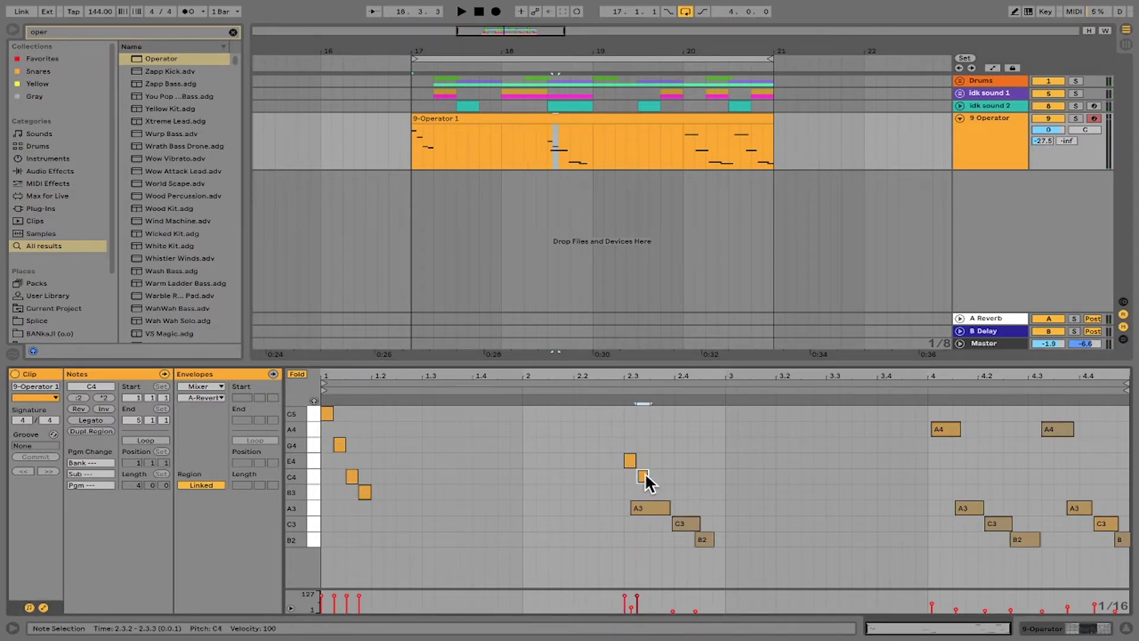
{"action": "left_click", "coordinate": [639, 492]}
{"action": "double_click", "coordinate": [640, 506]}
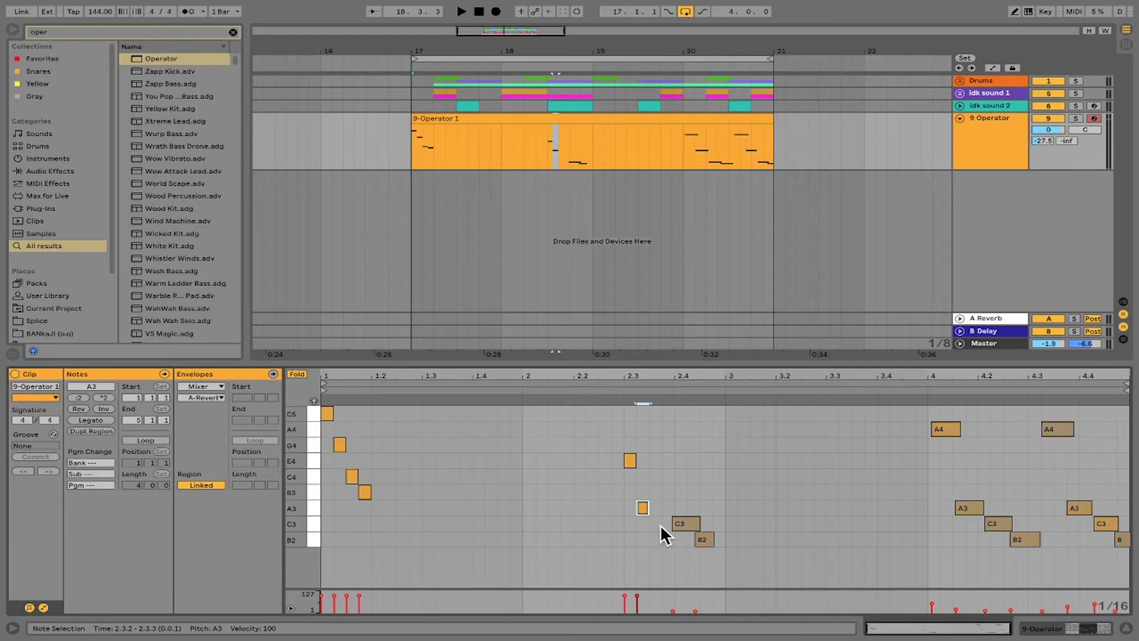
{"action": "double_click", "coordinate": [656, 524]}
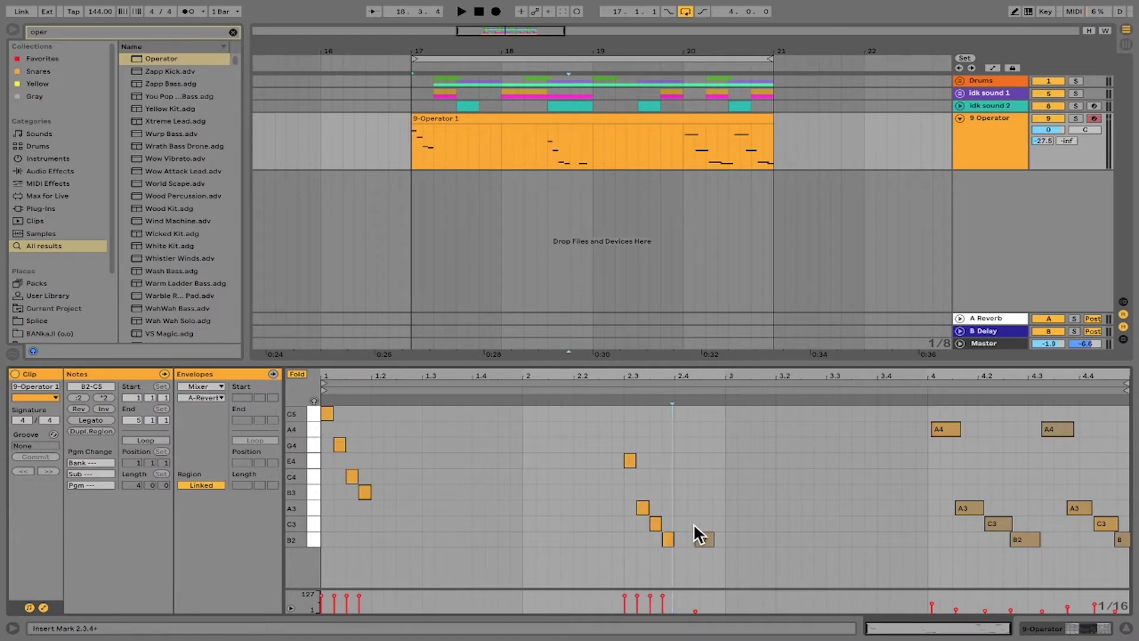
{"action": "double_click", "coordinate": [693, 524]}
{"action": "left_click", "coordinate": [701, 539]}
{"action": "key", "text": "Delete"}
Audition the new sixteenth-note rhythm from inside the melody clip.
{"action": "left_click", "coordinate": [515, 130]}
{"action": "key", "text": "space"}
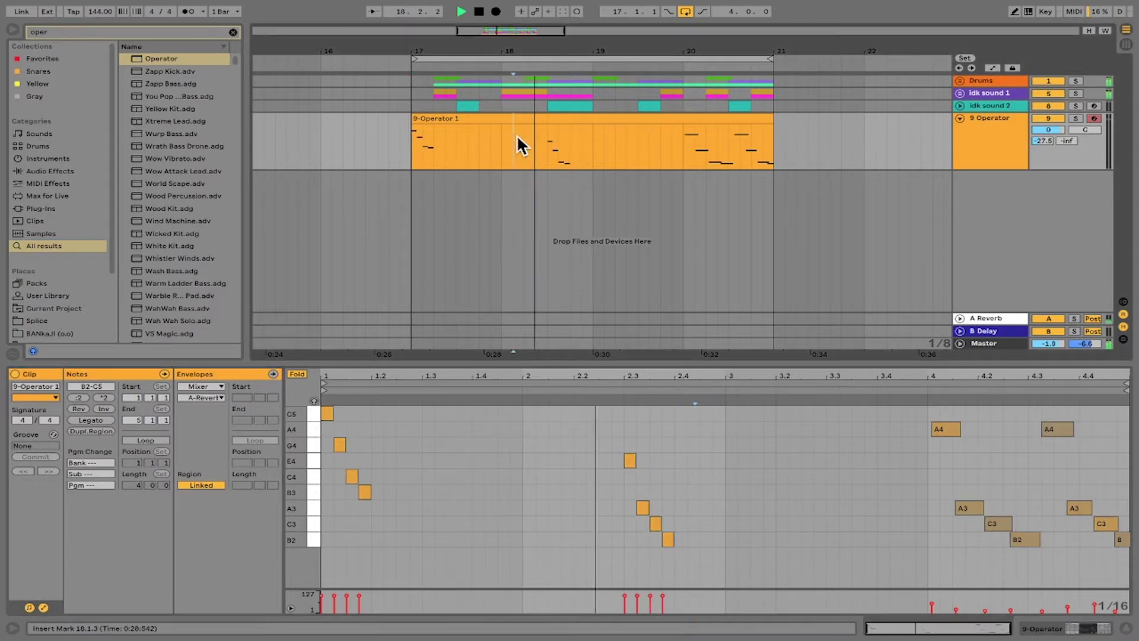
{"action": "left_click", "coordinate": [546, 163]}
{"action": "key", "text": "space"}
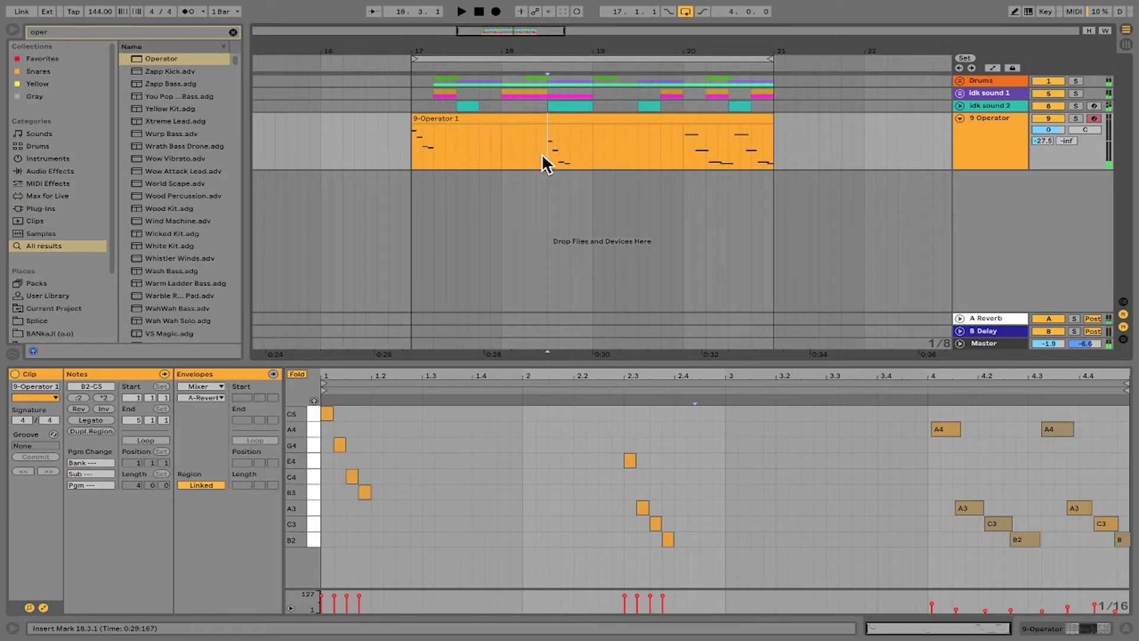
Zoom in on the clip's opening notes and play them from bar 17.
{"action": "left_click", "coordinate": [631, 462]}
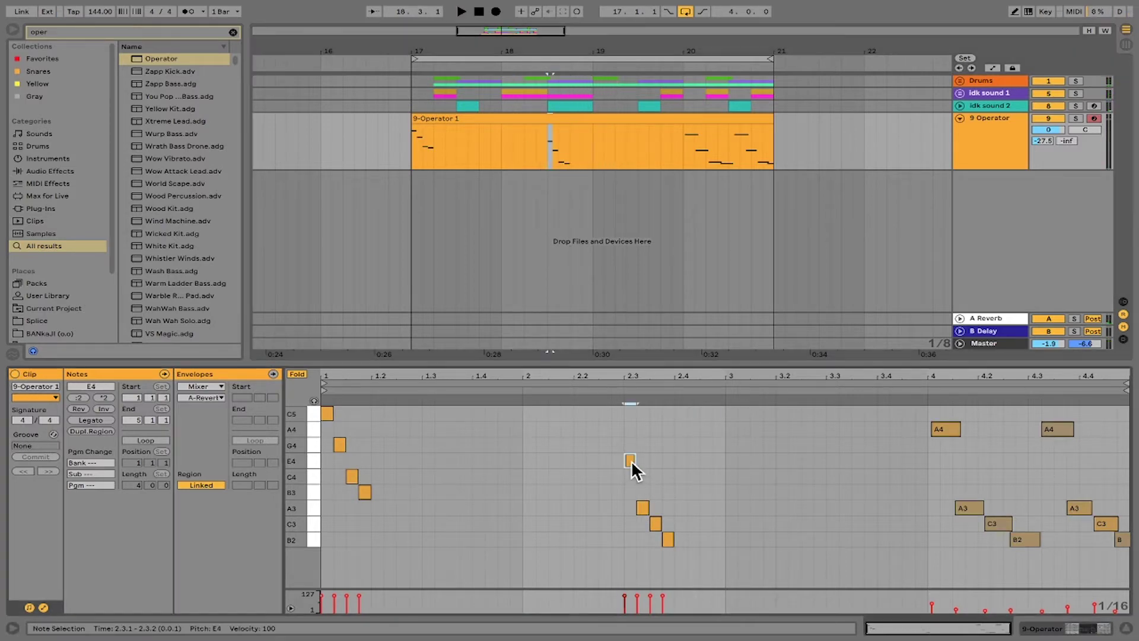
{"action": "left_click_drag", "start_coordinate": [332, 377], "coordinate": [333, 427]}
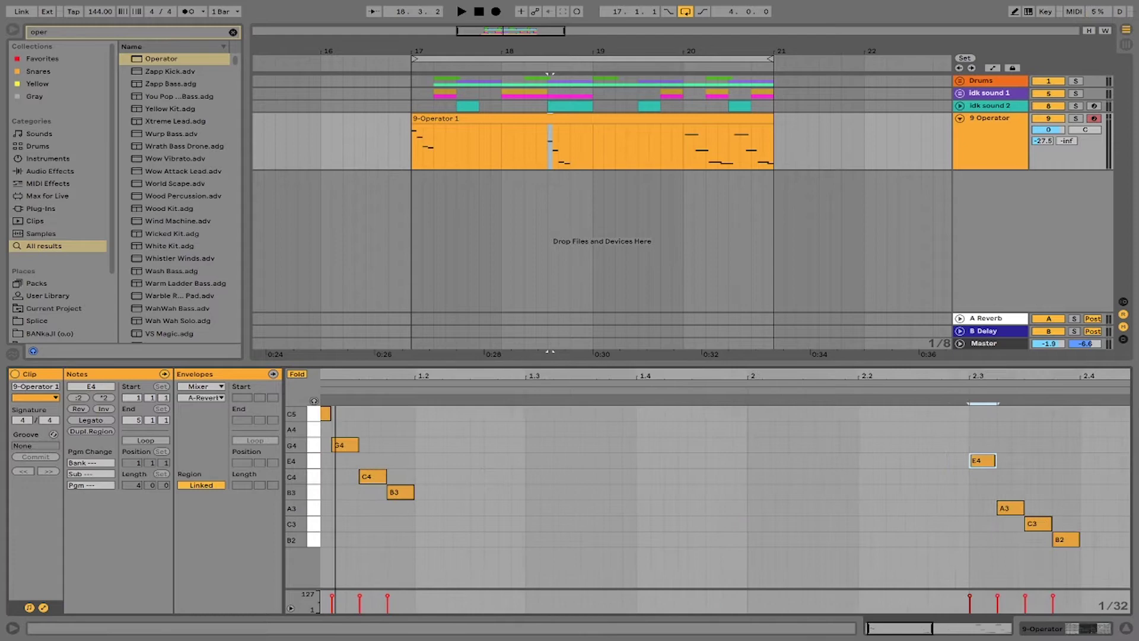
{"action": "left_click", "coordinate": [364, 445]}
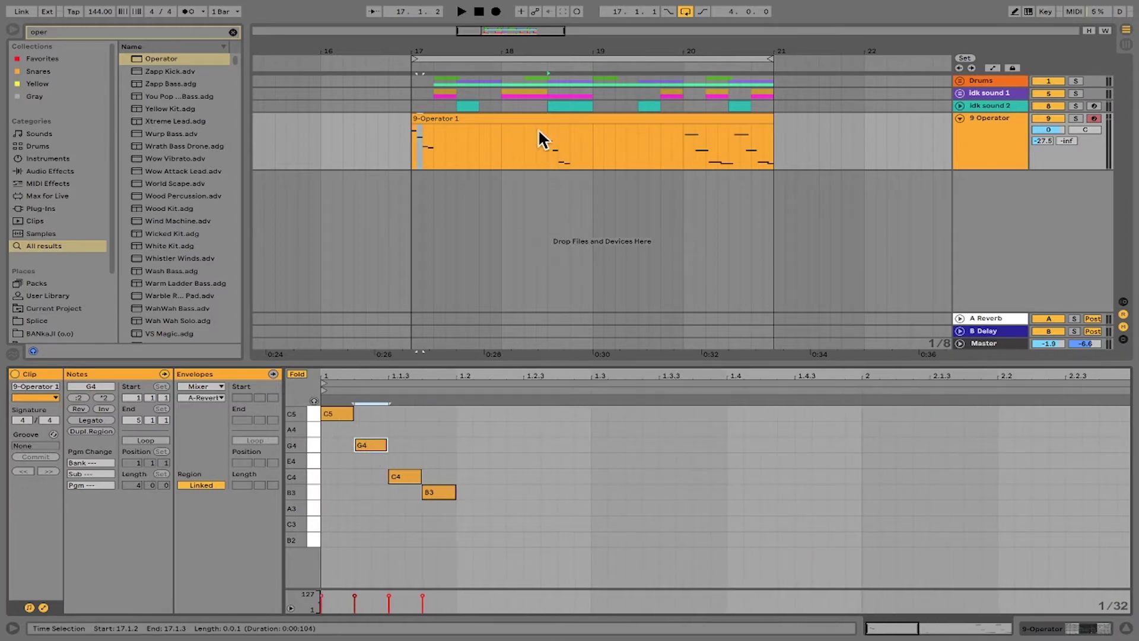
{"action": "left_click", "coordinate": [417, 155]}
{"action": "key", "text": "space"}
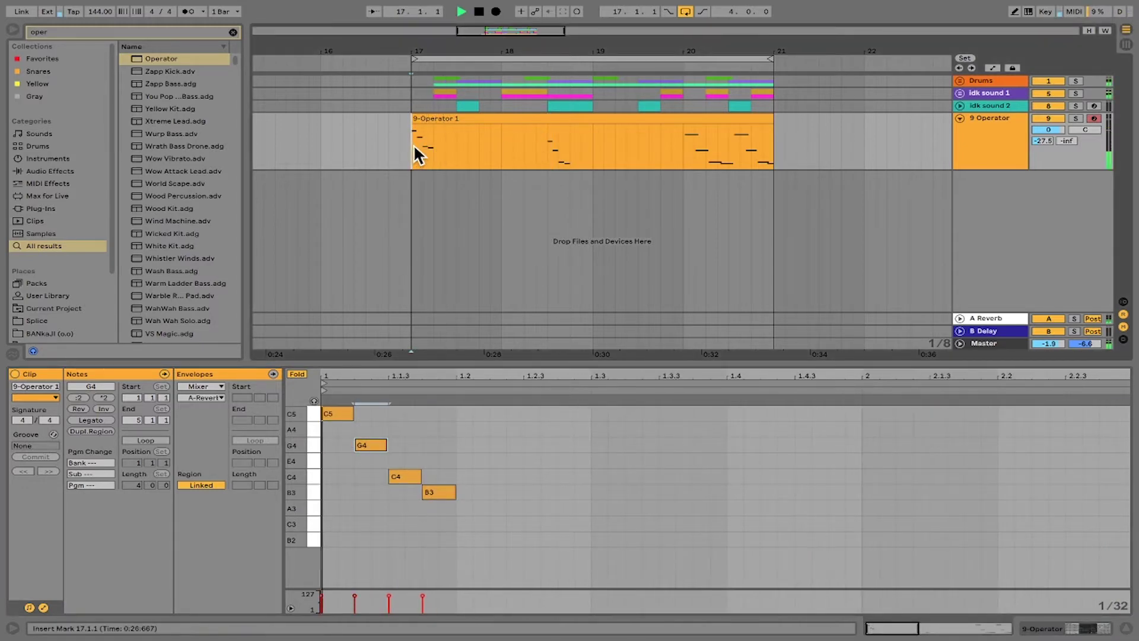
{"action": "key", "text": "space"}
Reorder the opening notes so G4 comes first and C5 second.
{"action": "left_click", "coordinate": [344, 415]}
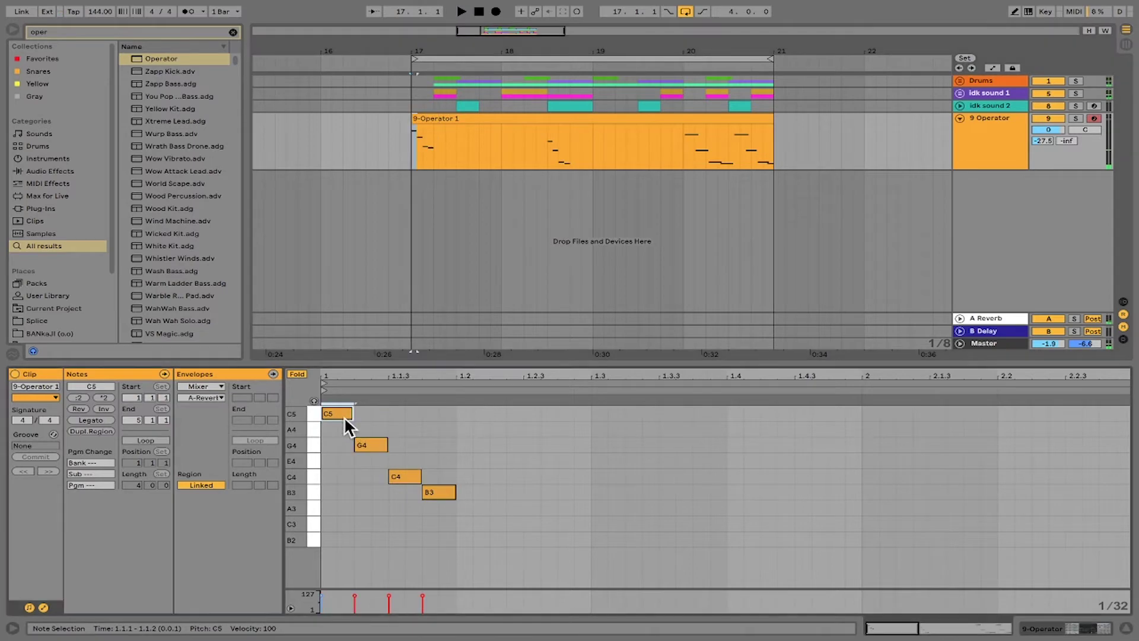
{"action": "left_click", "coordinate": [372, 442]}
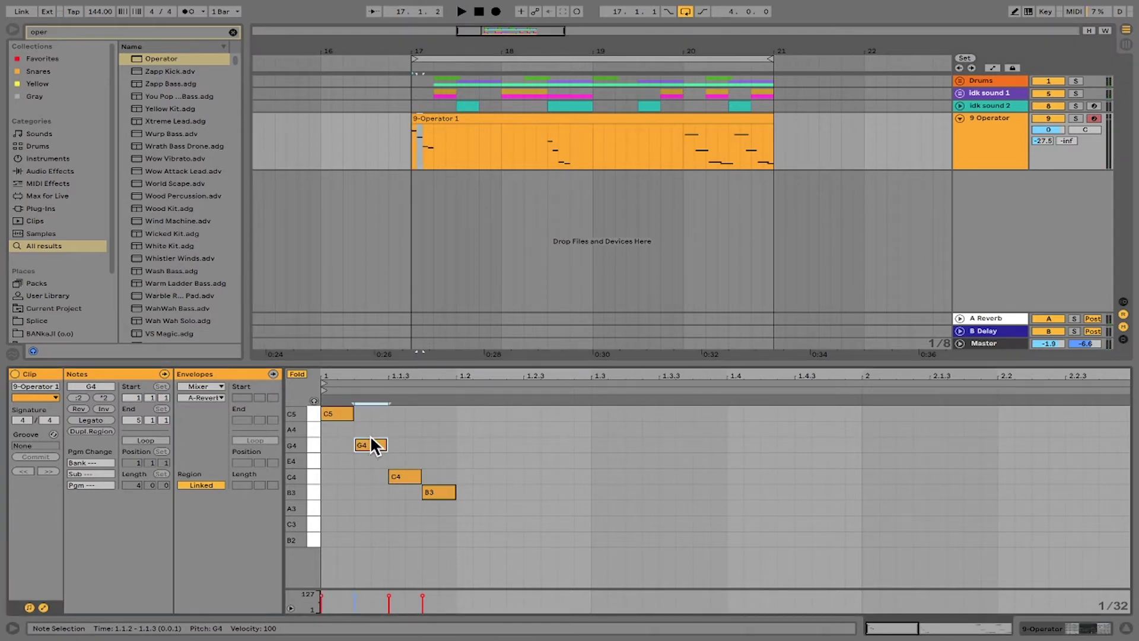
{"action": "left_click", "coordinate": [338, 412]}
{"action": "key", "text": "Down"}
{"action": "key", "text": "Down"}
{"action": "key", "text": "Down"}
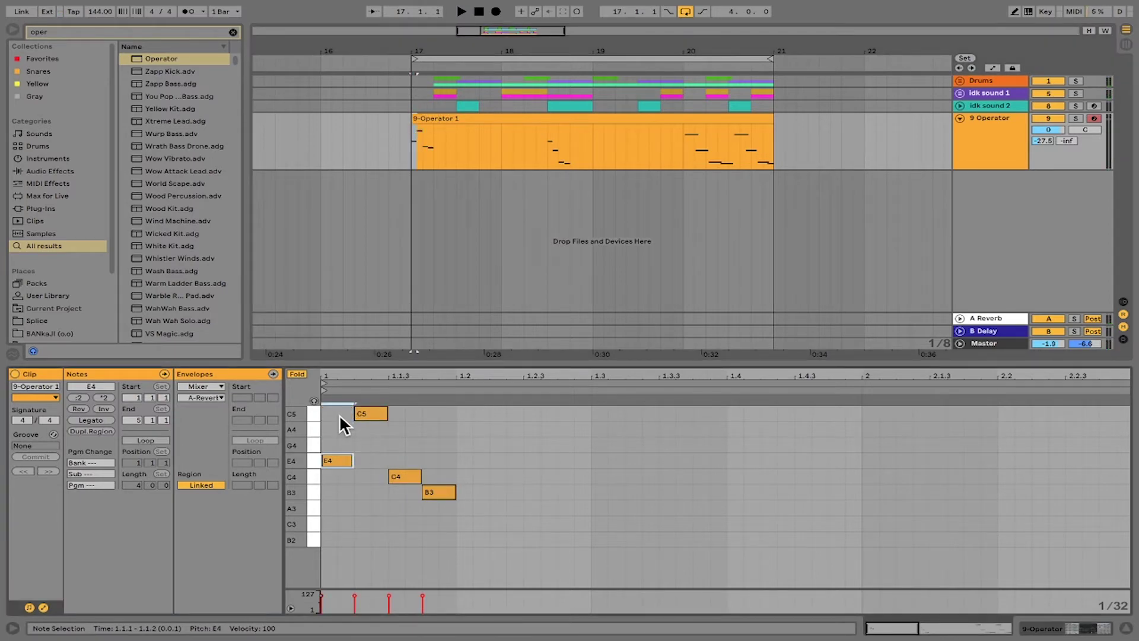
{"action": "key", "text": "ctrl+z"}
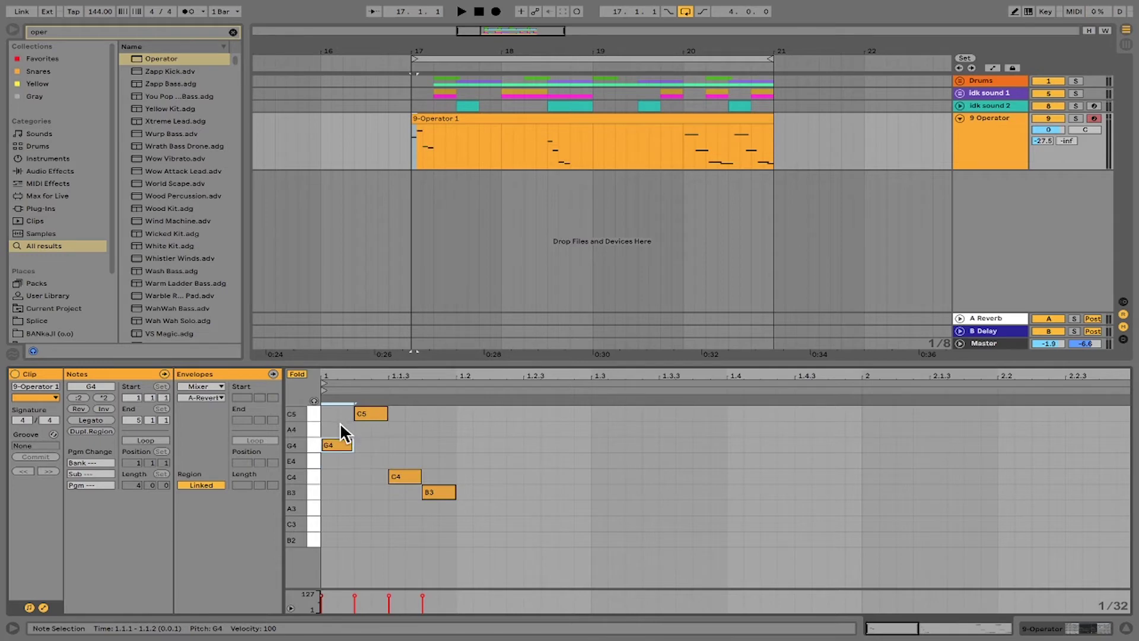
{"action": "key", "text": "ctrl+z"}
{"action": "key", "text": "ctrl+z"}
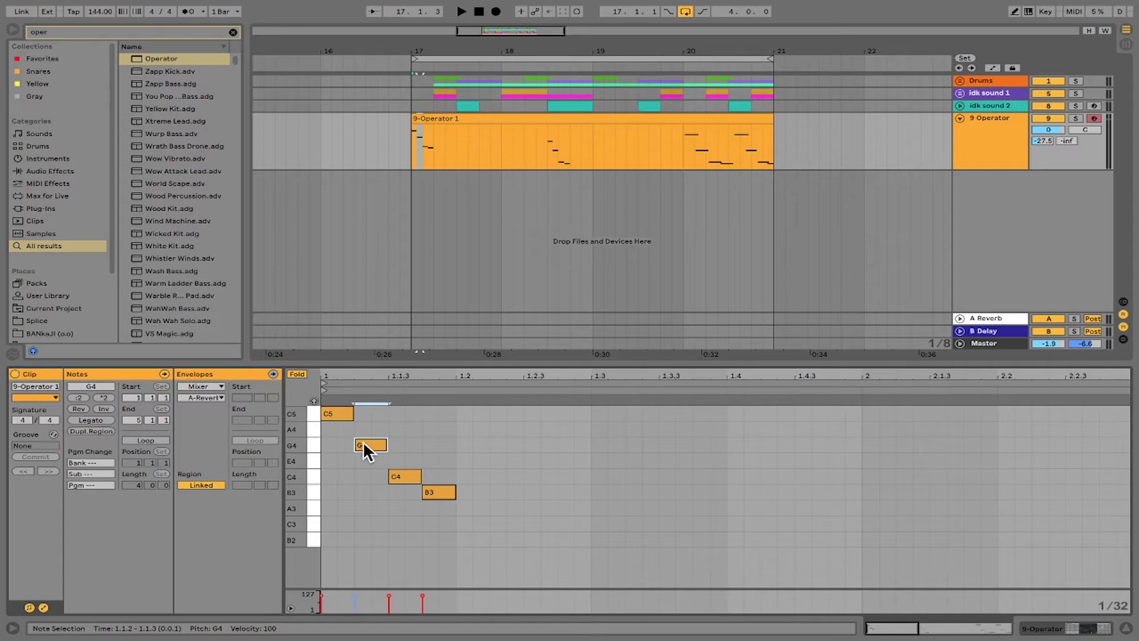
{"action": "mouse_move", "coordinate": [363, 442]}
{"action": "left_mouse_down"}
{"action": "mouse_move", "coordinate": [363, 415]}
{"action": "mouse_move", "coordinate": [337, 445]}
{"action": "left_mouse_up"}
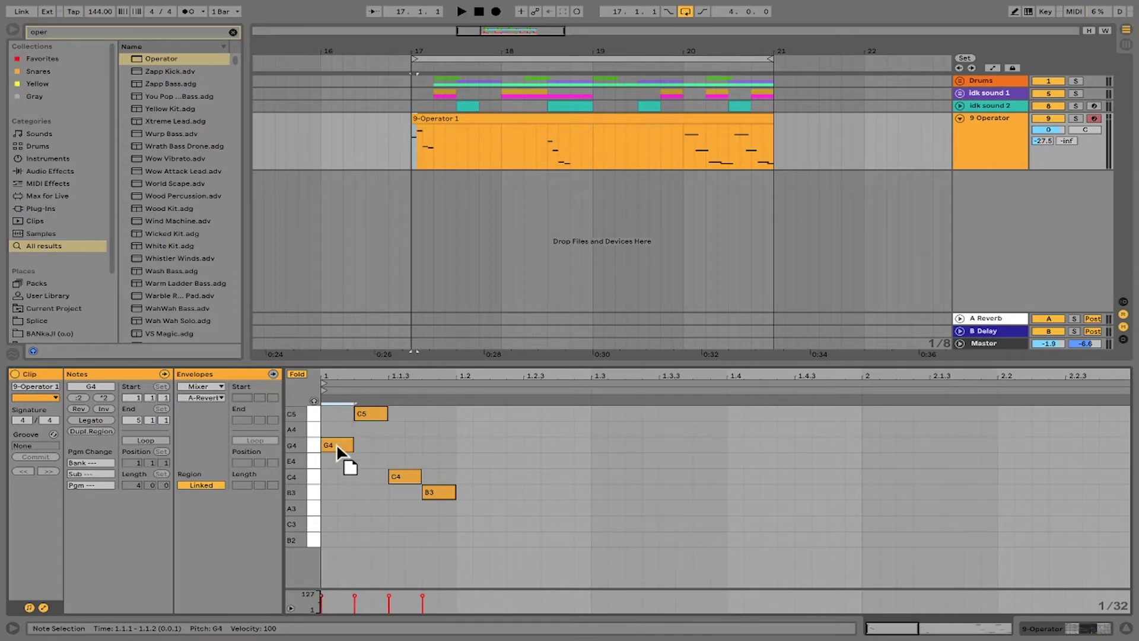
Set the following notes to B3 and C4 and audition the reordered opening.
{"action": "key", "text": "space"}
{"action": "key", "text": "space"}
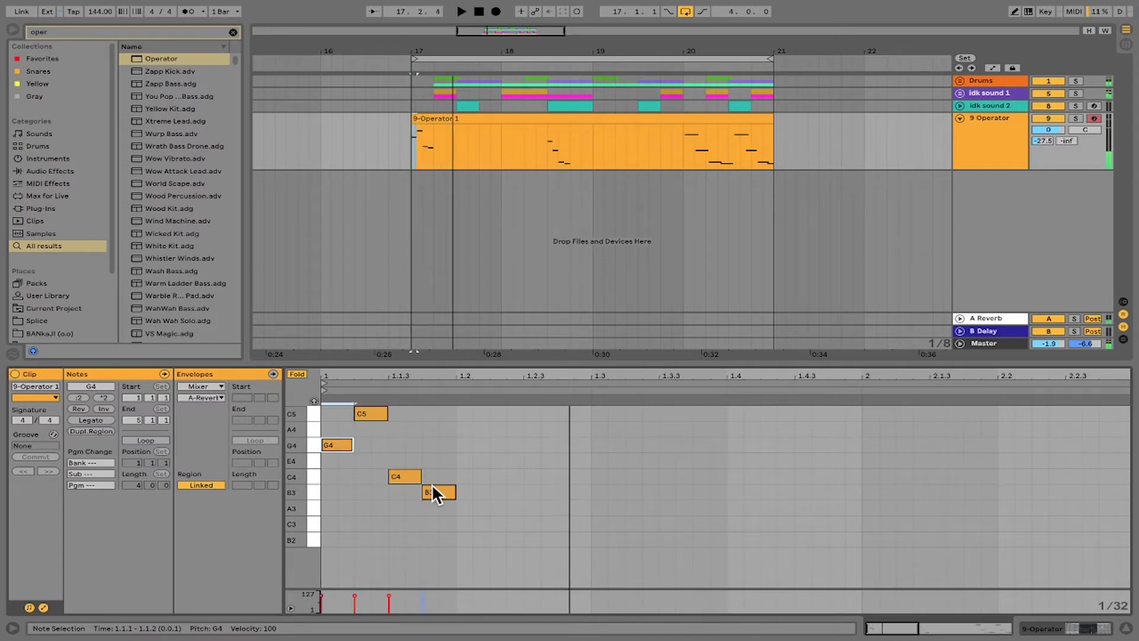
{"action": "mouse_move", "coordinate": [432, 490]}
{"action": "left_mouse_down"}
{"action": "mouse_move", "coordinate": [433, 478]}
{"action": "mouse_move", "coordinate": [405, 493]}
{"action": "left_mouse_up"}
{"action": "key", "text": "space"}
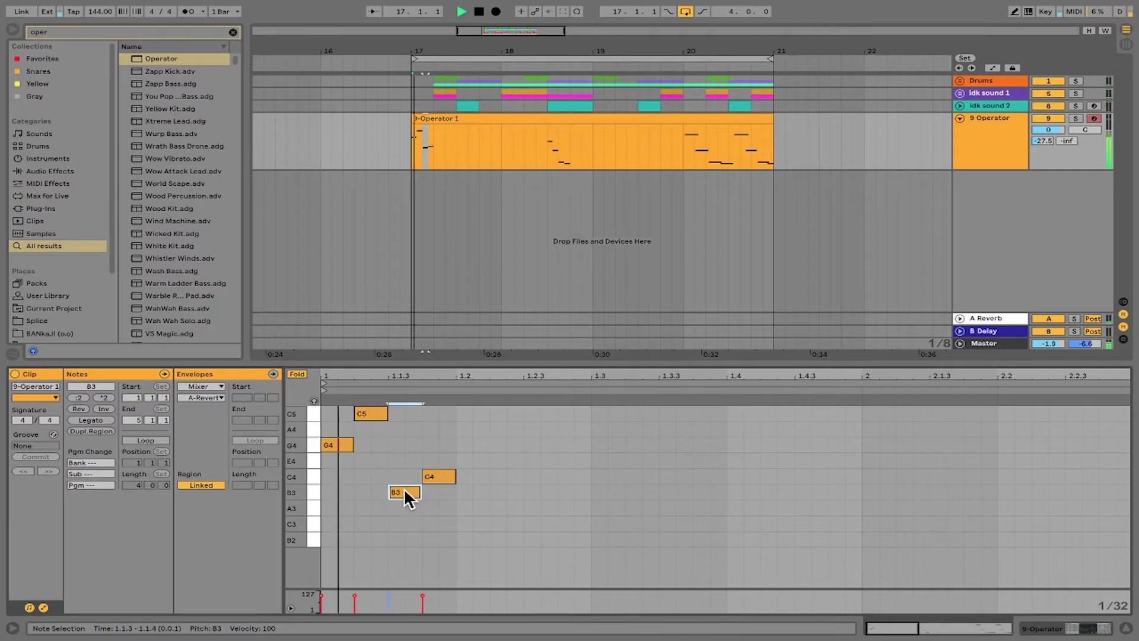
{"action": "key", "text": "space"}
{"action": "key", "text": "space"}
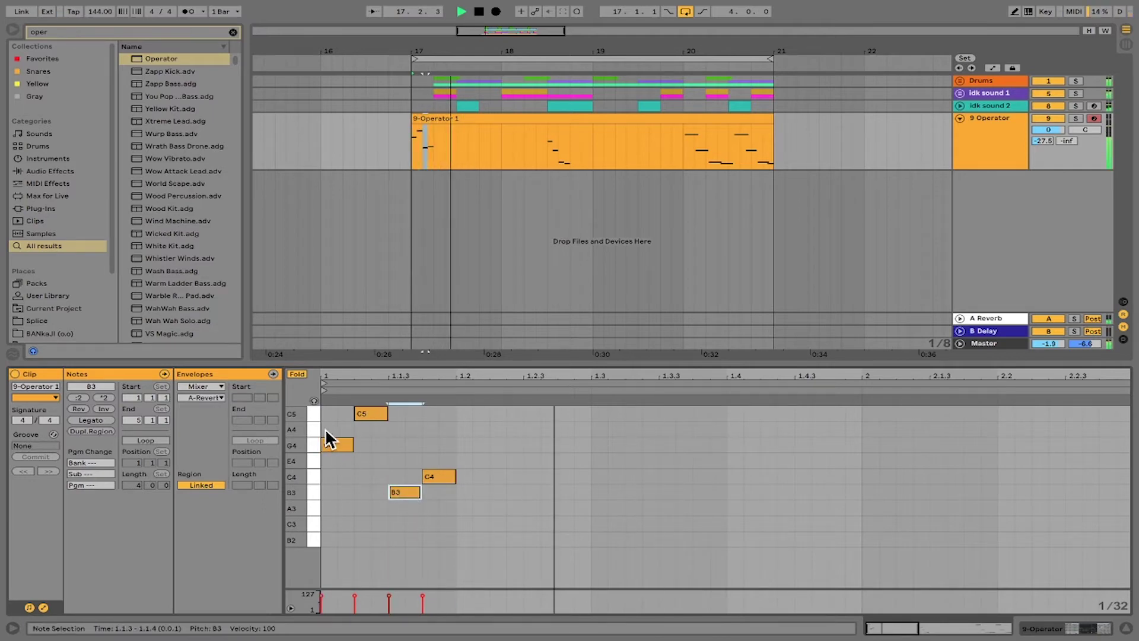
{"action": "key", "text": "space"}
{"action": "left_click", "coordinate": [365, 133]}
{"action": "key", "text": "space"}
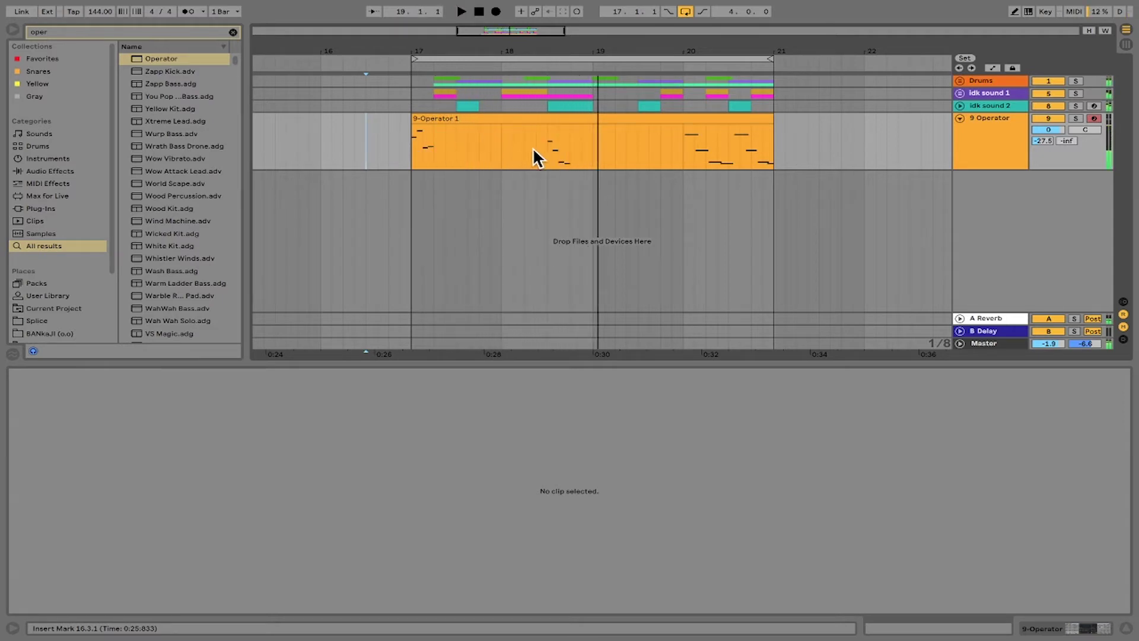
Move a short melody section toward bar 17.4 and audition it from 16.3.1.
{"action": "key", "text": "space"}
{"action": "key", "text": "space"}
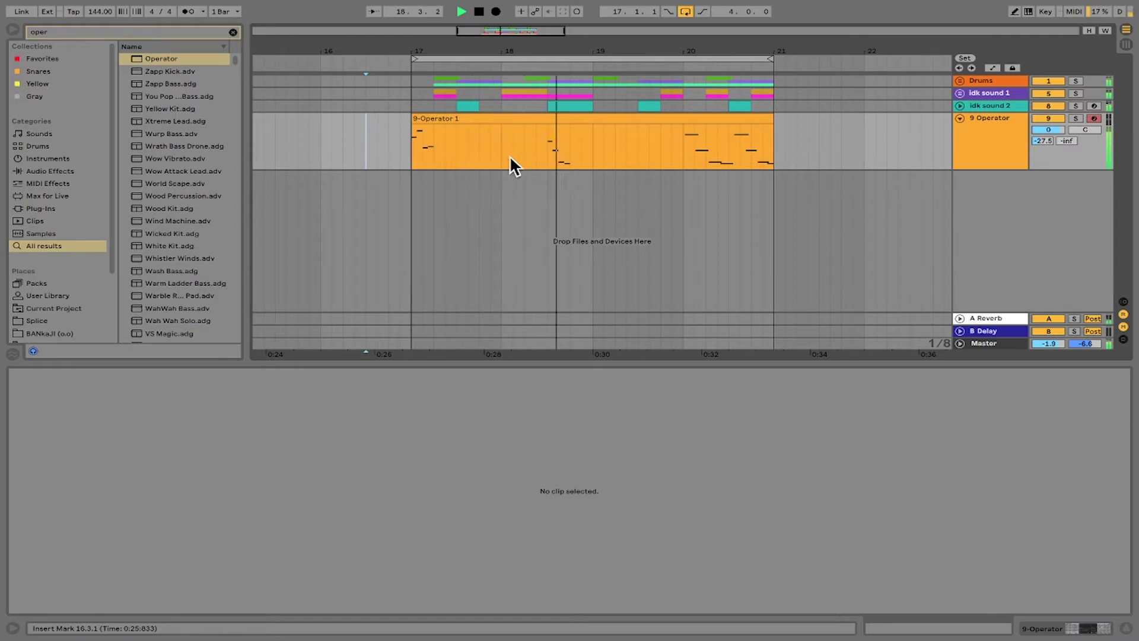
{"action": "left_click", "coordinate": [545, 158]}
{"action": "key", "text": "space"}
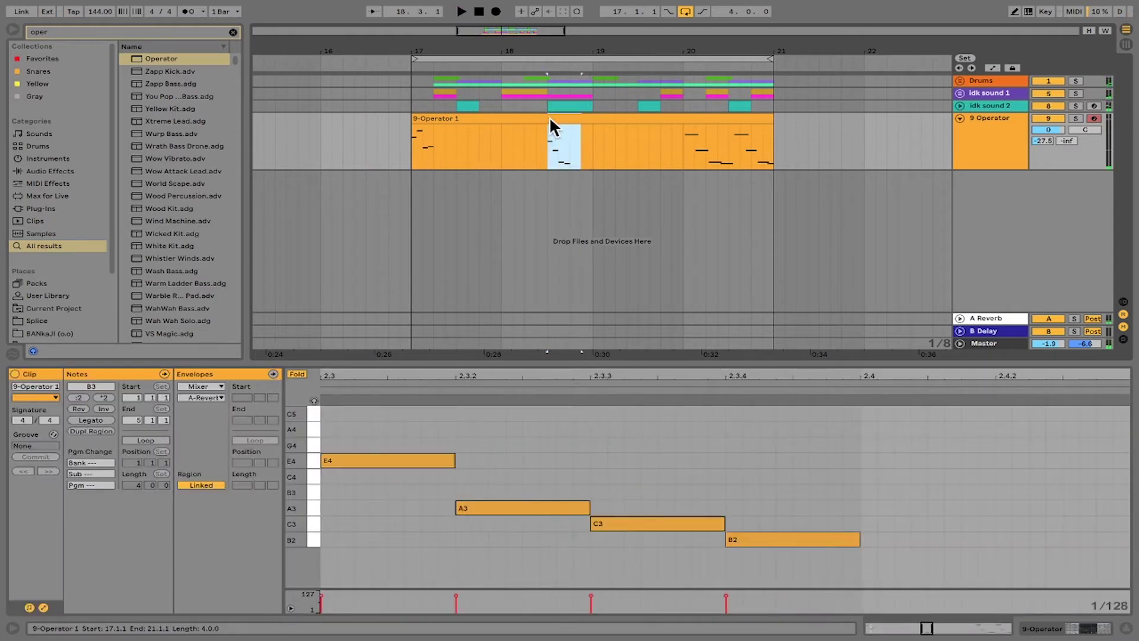
{"action": "left_click_drag", "start_coordinate": [549, 119], "coordinate": [482, 129]}
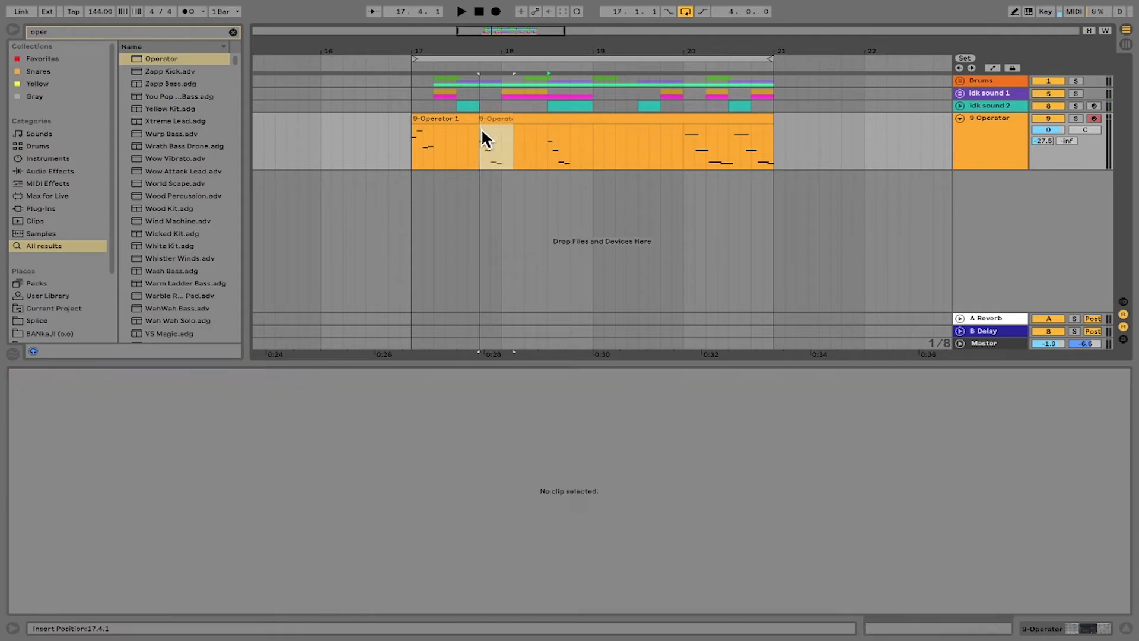
{"action": "key", "text": "space"}
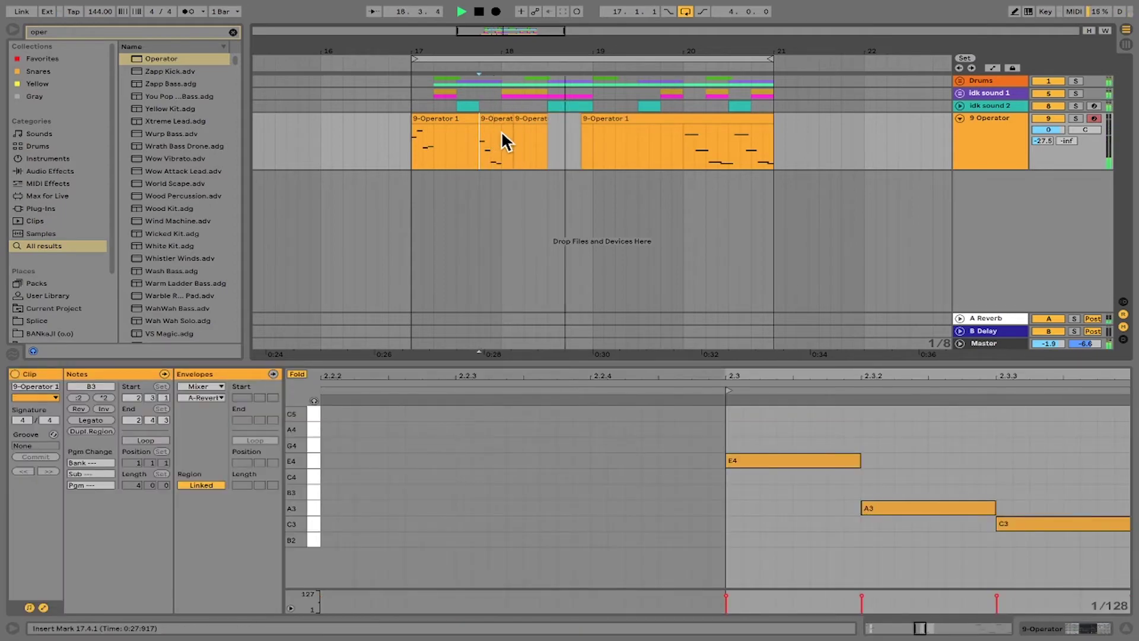
{"action": "left_click", "coordinate": [366, 152]}
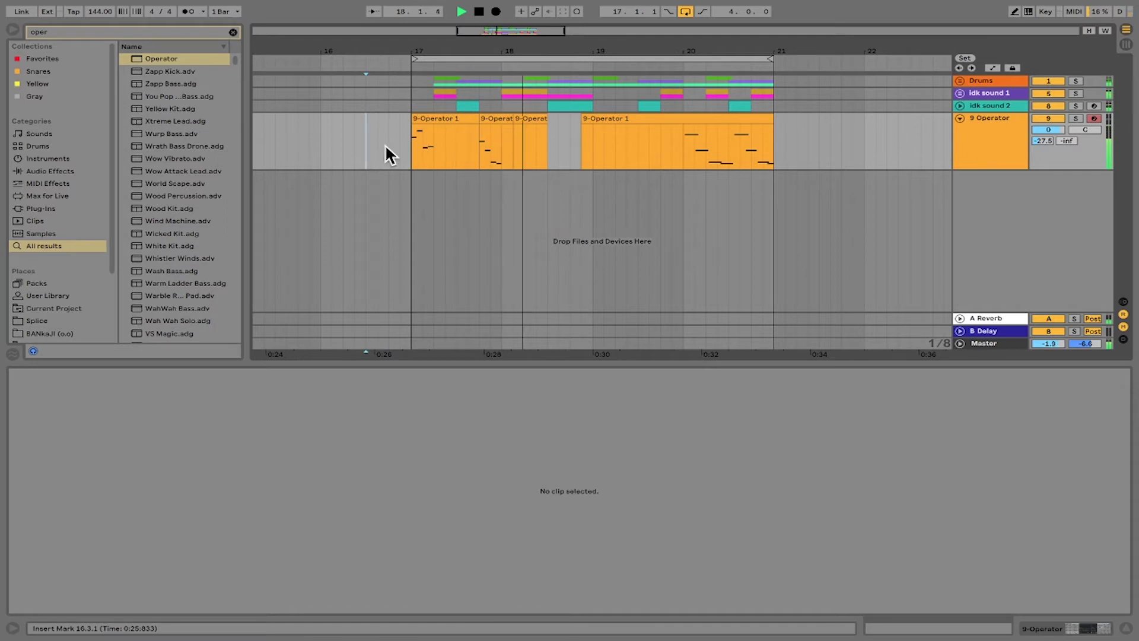
Zoom in on bars 17–19 and shift a short slice near 17.4 later in the bar.
{"action": "left_click", "coordinate": [491, 142]}
{"action": "key", "text": "space"}
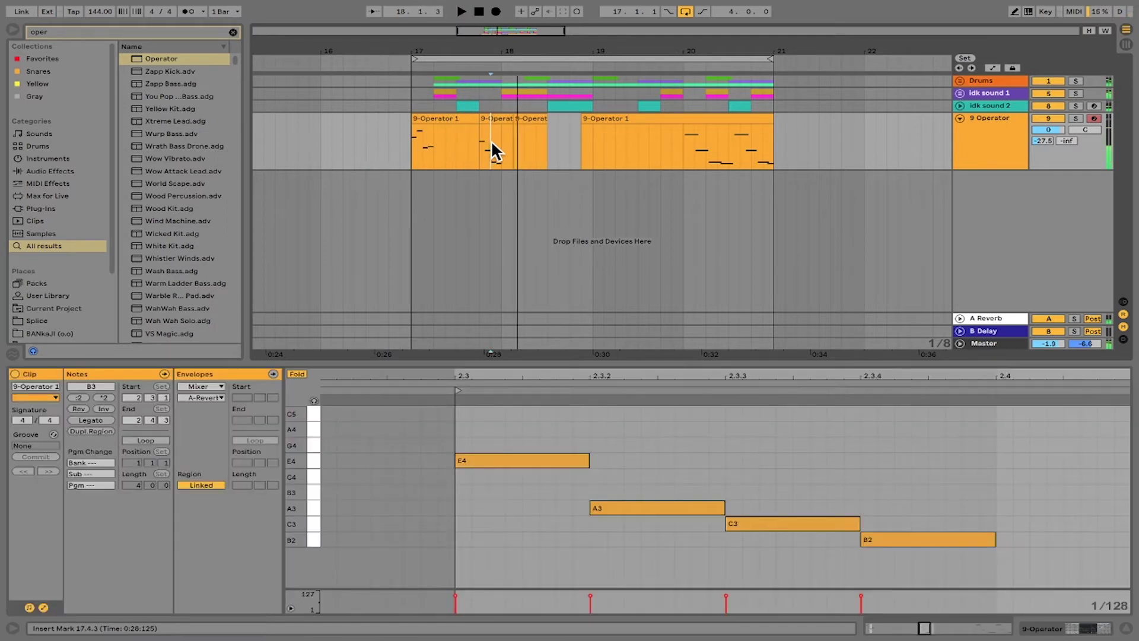
{"action": "left_click_drag", "start_coordinate": [486, 142], "coordinate": [480, 142]}
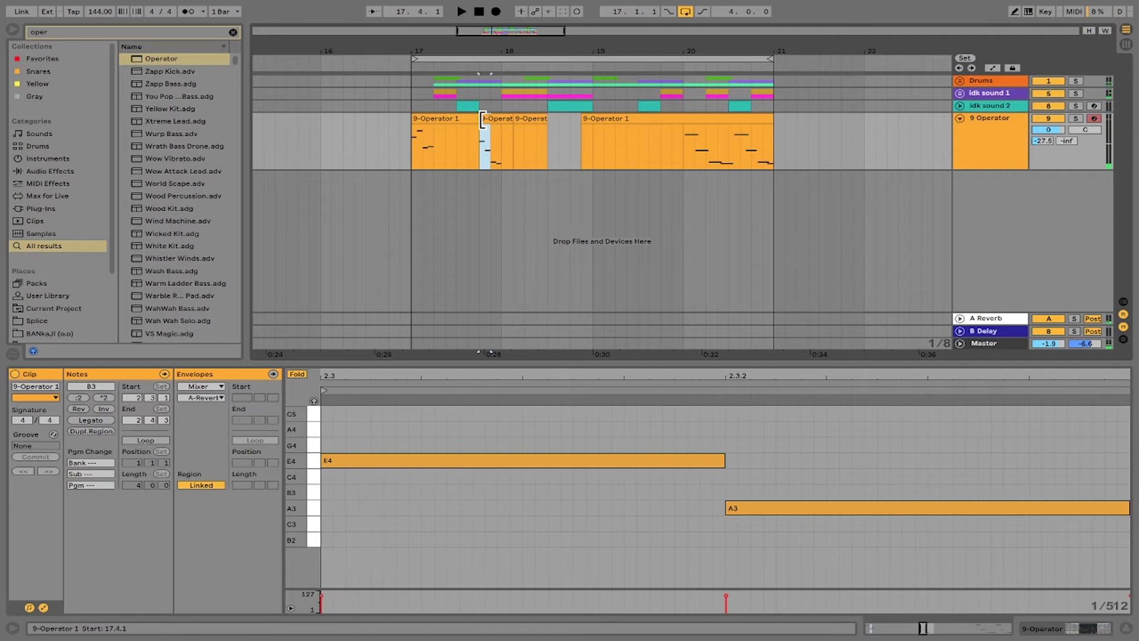
{"action": "key", "text": "plus"}
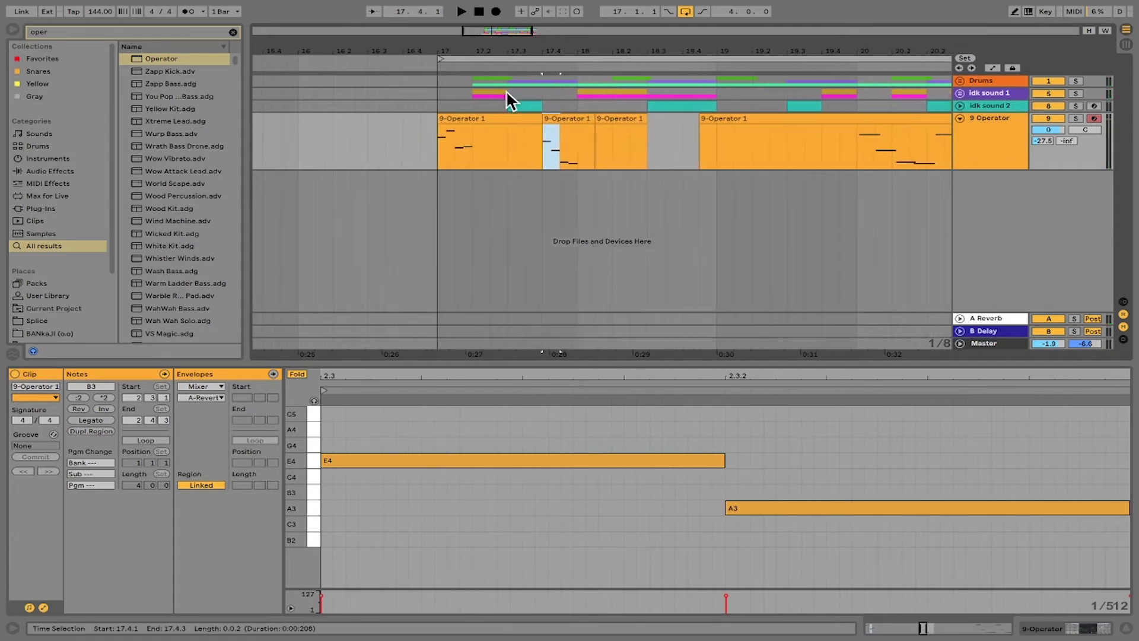
{"action": "left_click_drag", "start_coordinate": [542, 44], "coordinate": [542, 65]}
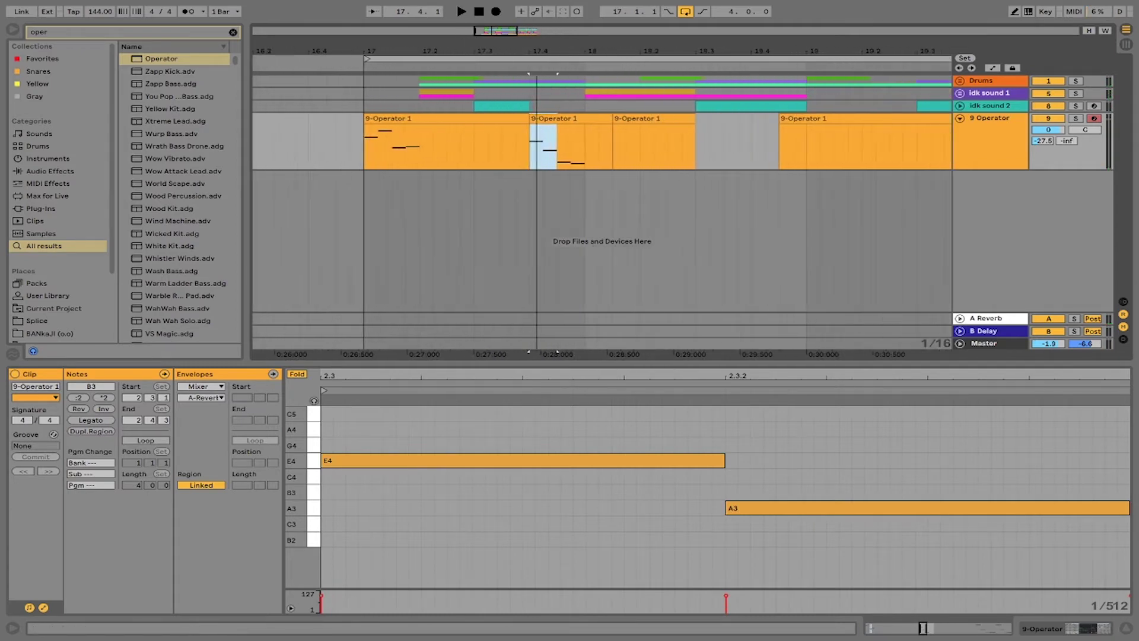
{"action": "left_click_drag", "start_coordinate": [545, 118], "coordinate": [714, 125]}
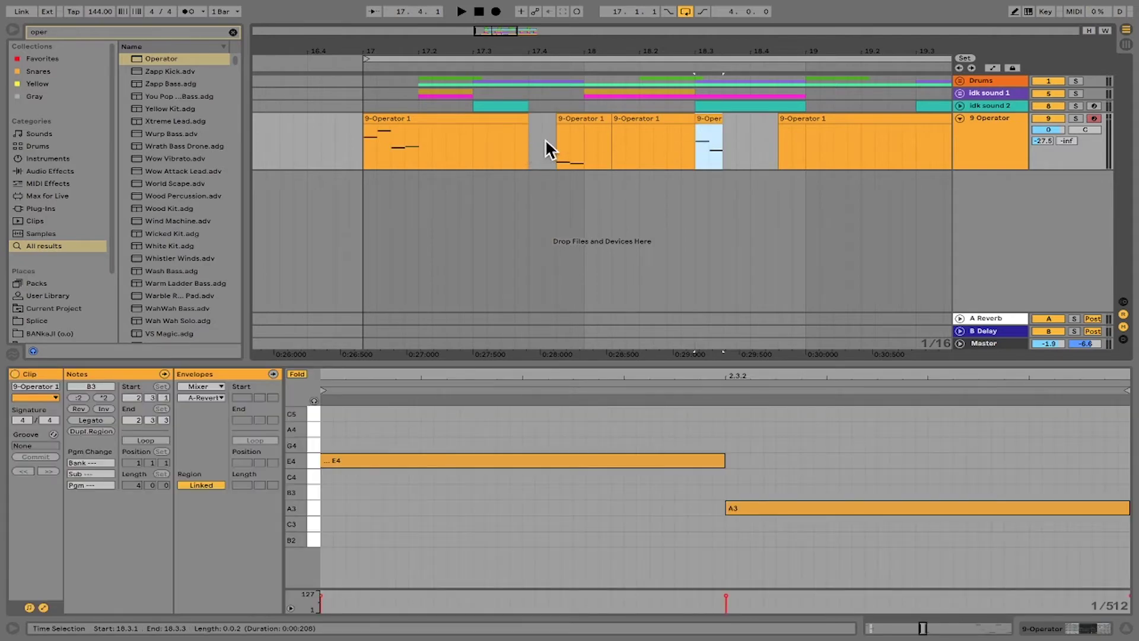
Split off the opening beat of the first melody clip and play the result from bar 17.
{"action": "left_click", "coordinate": [401, 144]}
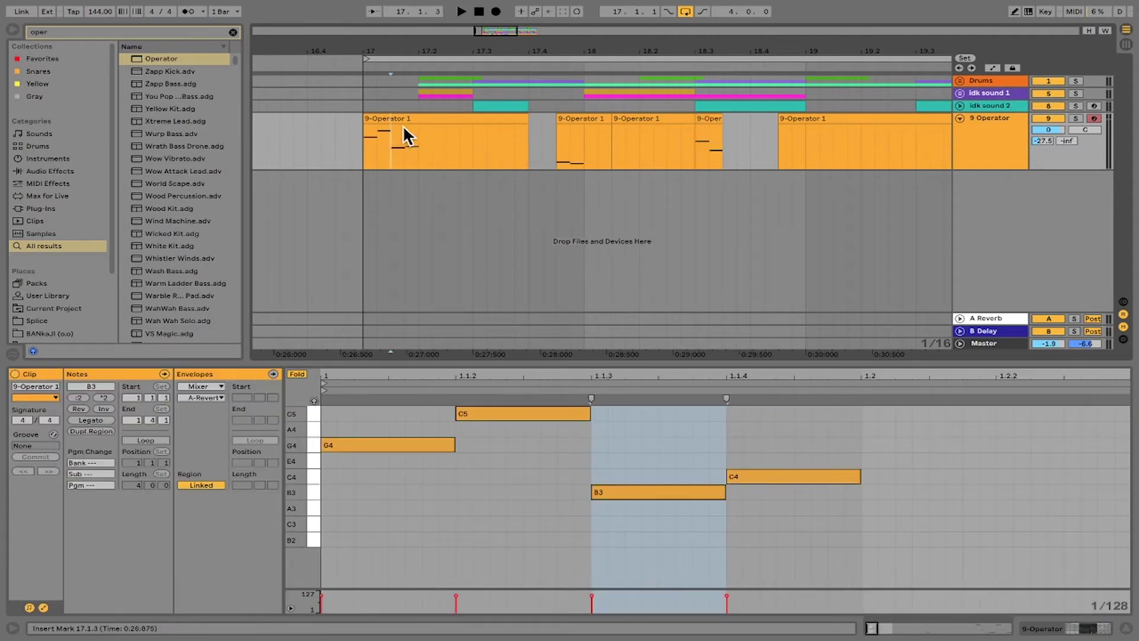
{"action": "left_click", "coordinate": [390, 146]}
{"action": "key", "text": "space"}
{"action": "left_click_drag", "start_coordinate": [391, 141], "coordinate": [349, 137]}
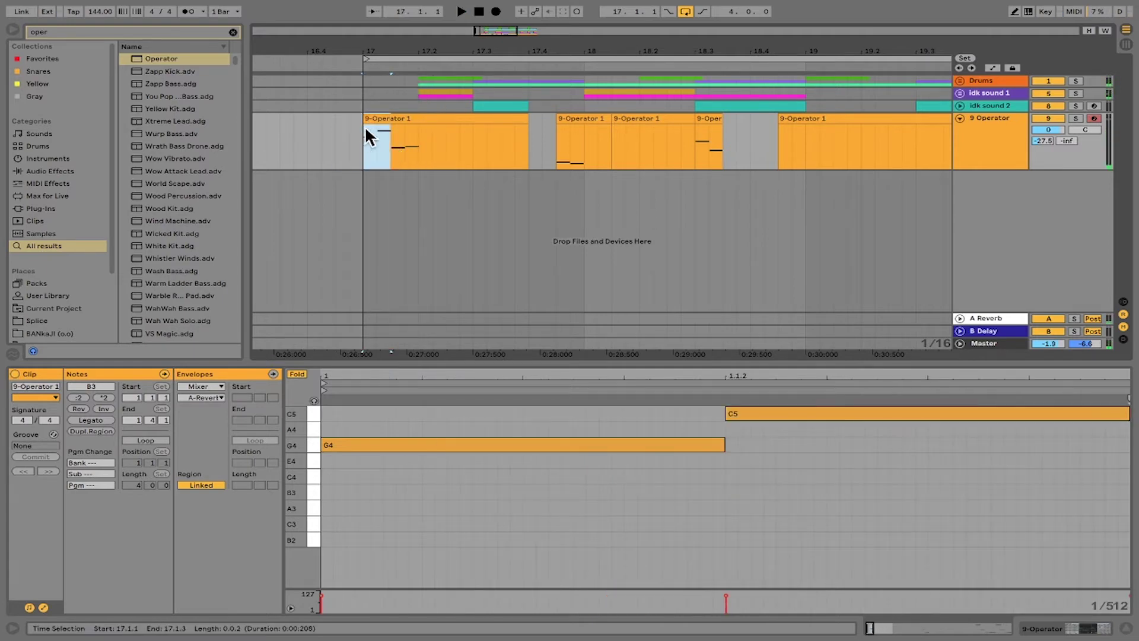
{"action": "key", "text": "ctrl+d"}
{"action": "left_click", "coordinate": [368, 148]}
{"action": "key", "text": "space"}
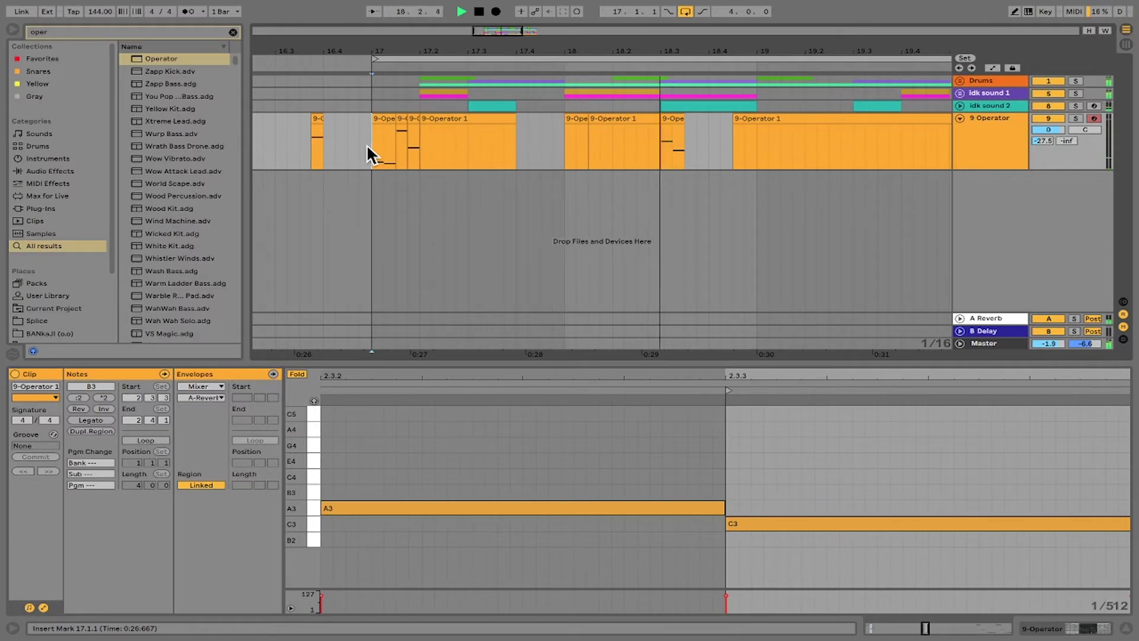
{"action": "key", "text": "space"}
Audition the melody from bar 17, first soloed alone, then together with the drums.
{"action": "left_click", "coordinate": [1075, 80]}
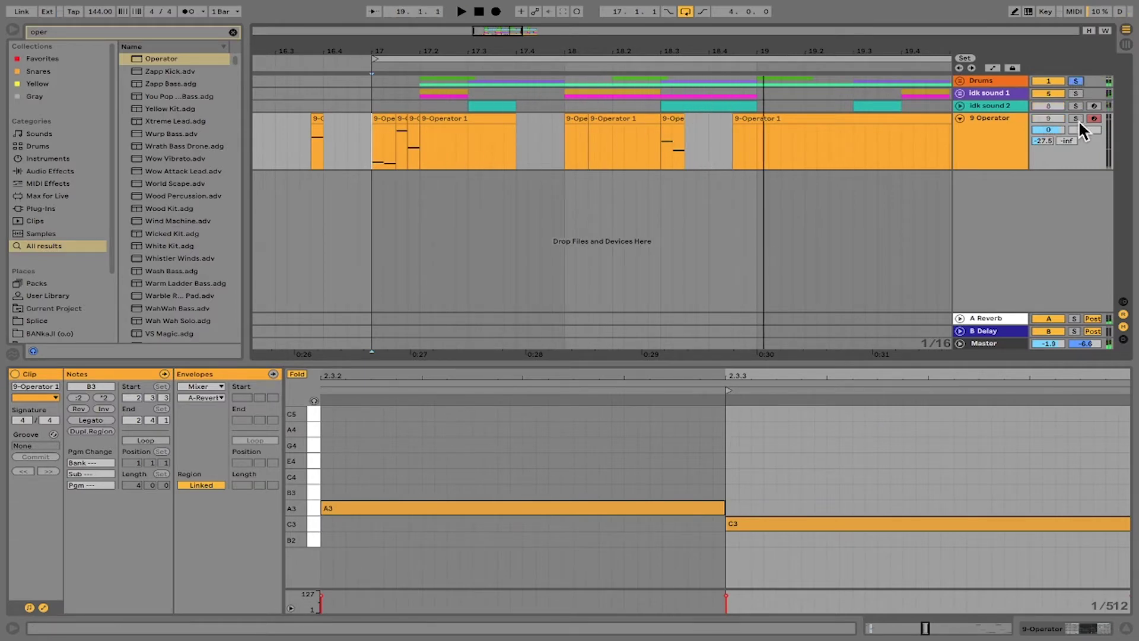
{"action": "left_click", "coordinate": [1076, 117]}
{"action": "key", "text": "space"}
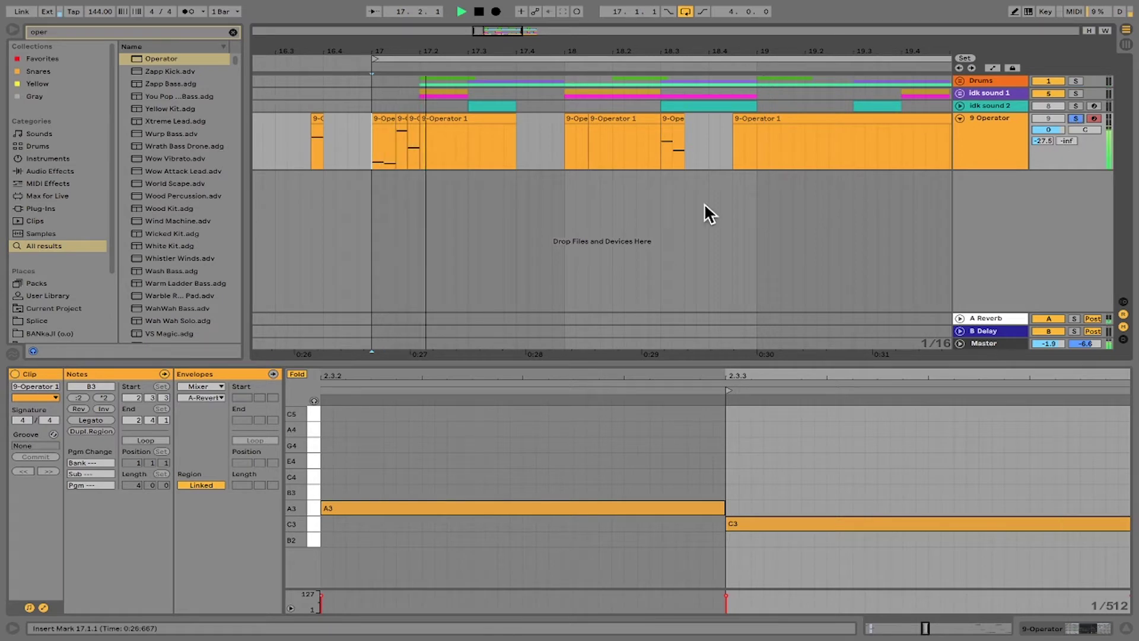
{"action": "key", "text": "space"}
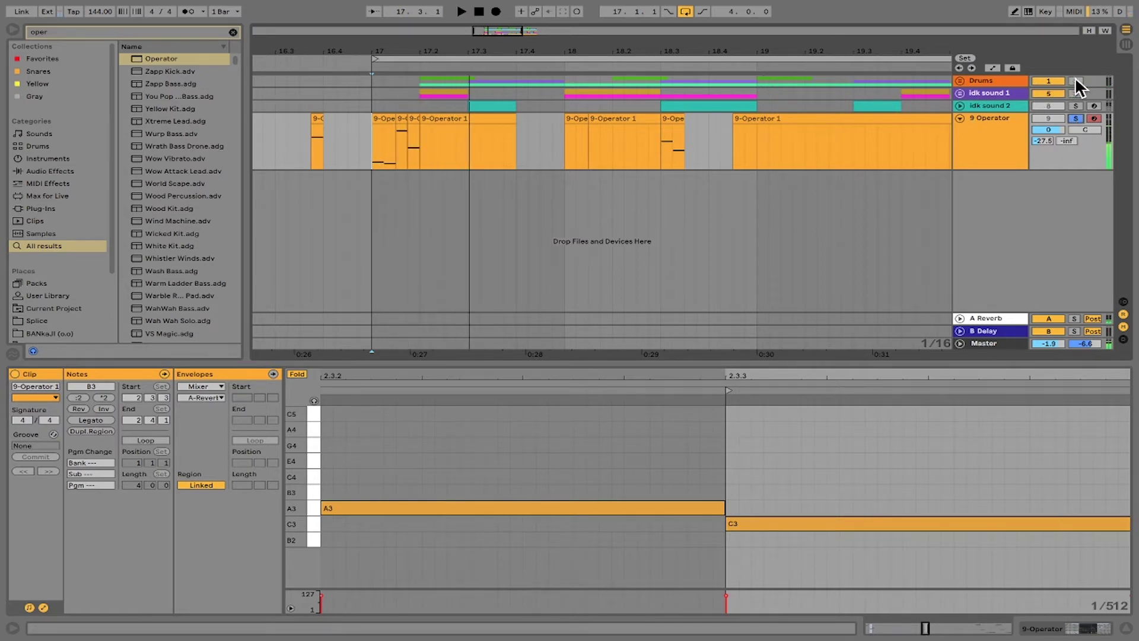
{"action": "left_click", "coordinate": [1075, 81], "text": "ctrl"}
{"action": "key", "text": "space"}
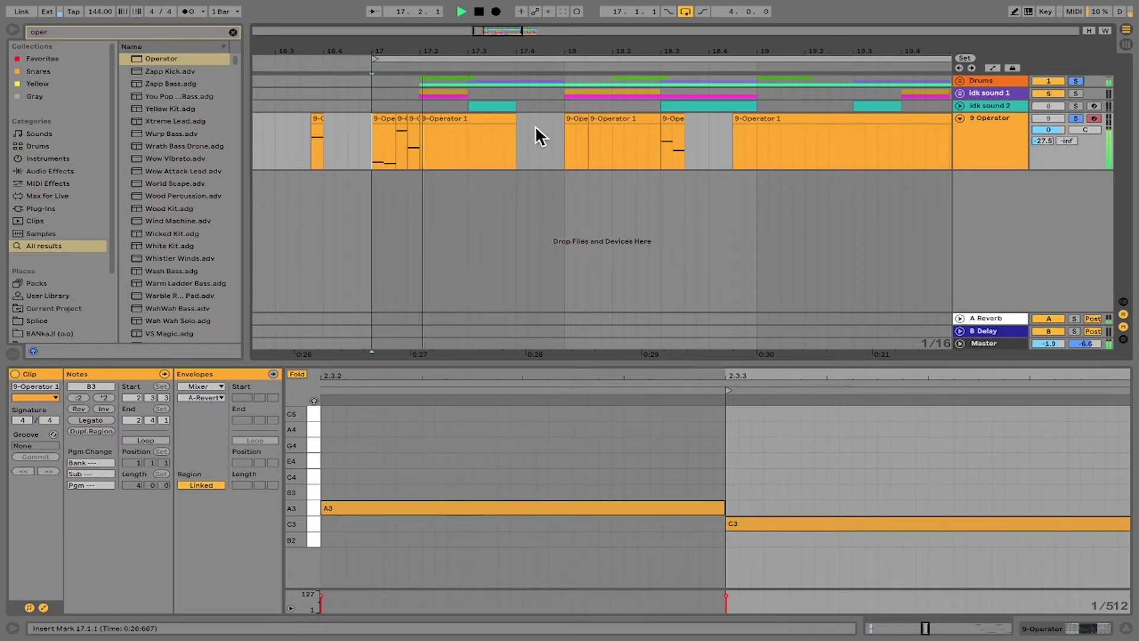
{"action": "left_click_drag", "start_coordinate": [534, 44], "coordinate": [480, 47]}
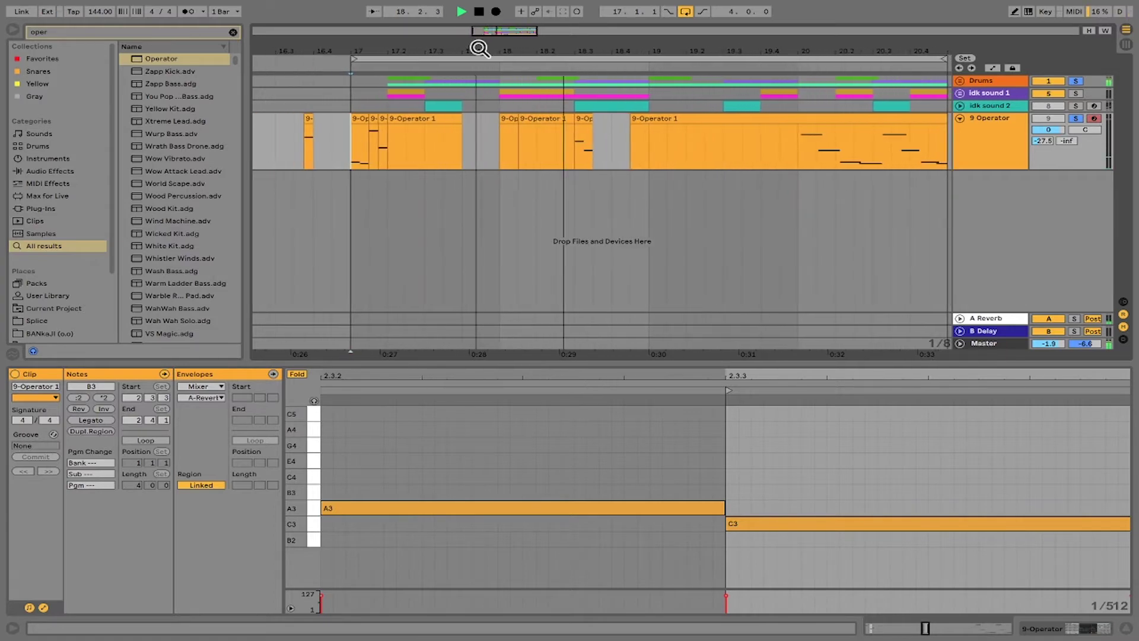
{"action": "key", "text": "space"}
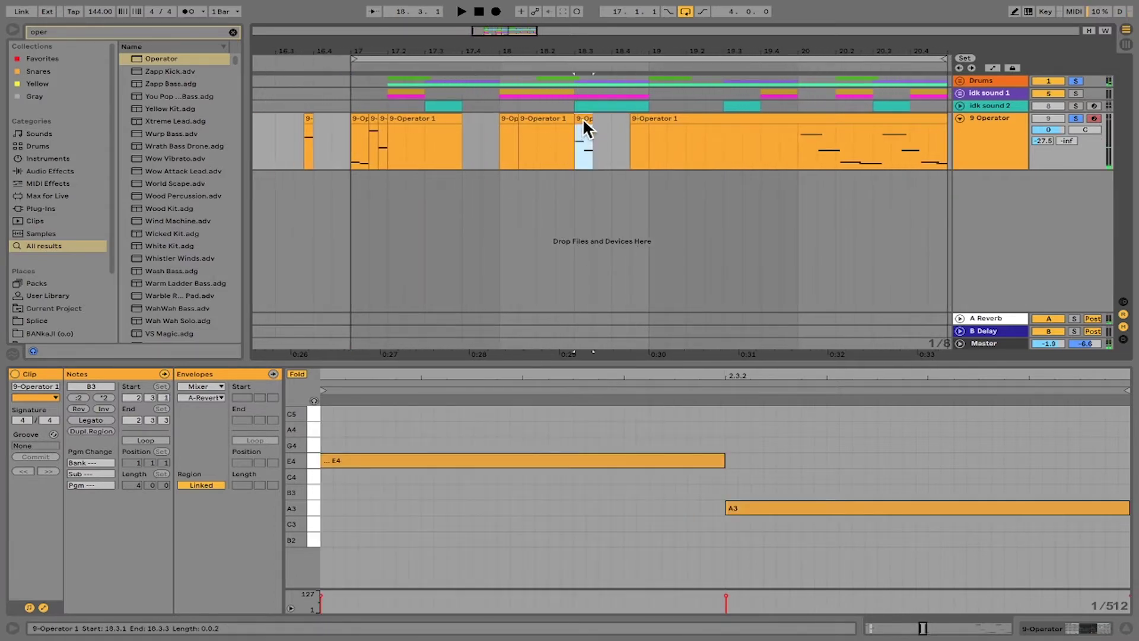
Copy the melody slice at 17.3 to around 18.3.
{"action": "left_click_drag", "start_coordinate": [431, 134], "coordinate": [413, 138]}
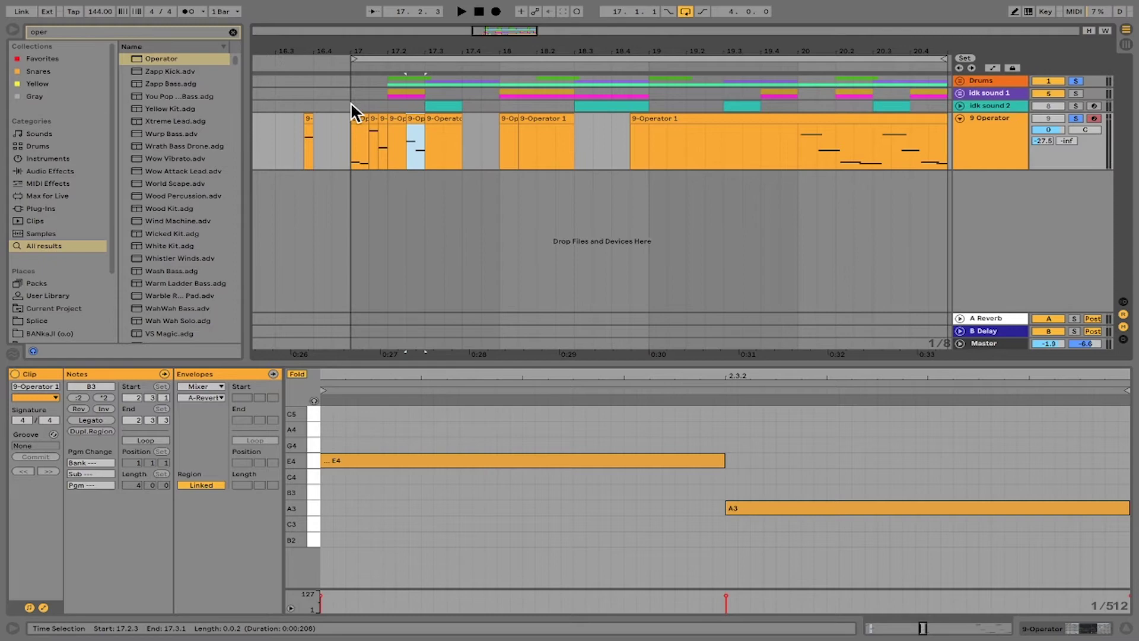
{"action": "left_click", "coordinate": [351, 102]}
{"action": "key", "text": "space"}
{"action": "left_click", "coordinate": [415, 117]}
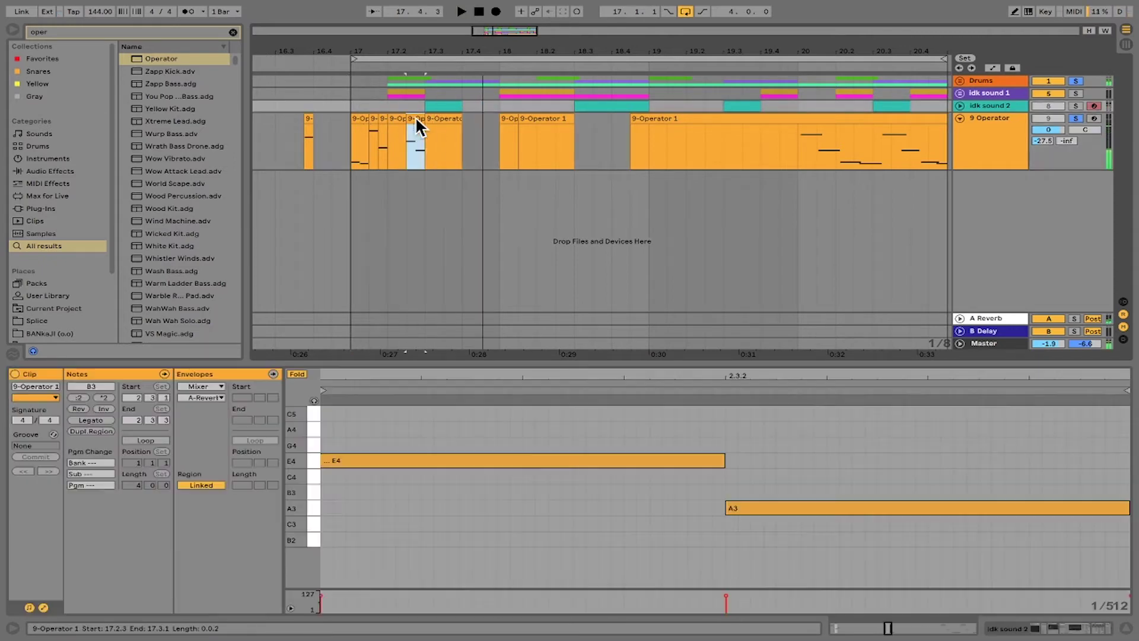
{"action": "key", "text": "ctrl+z"}
{"action": "left_click", "coordinate": [348, 85]}
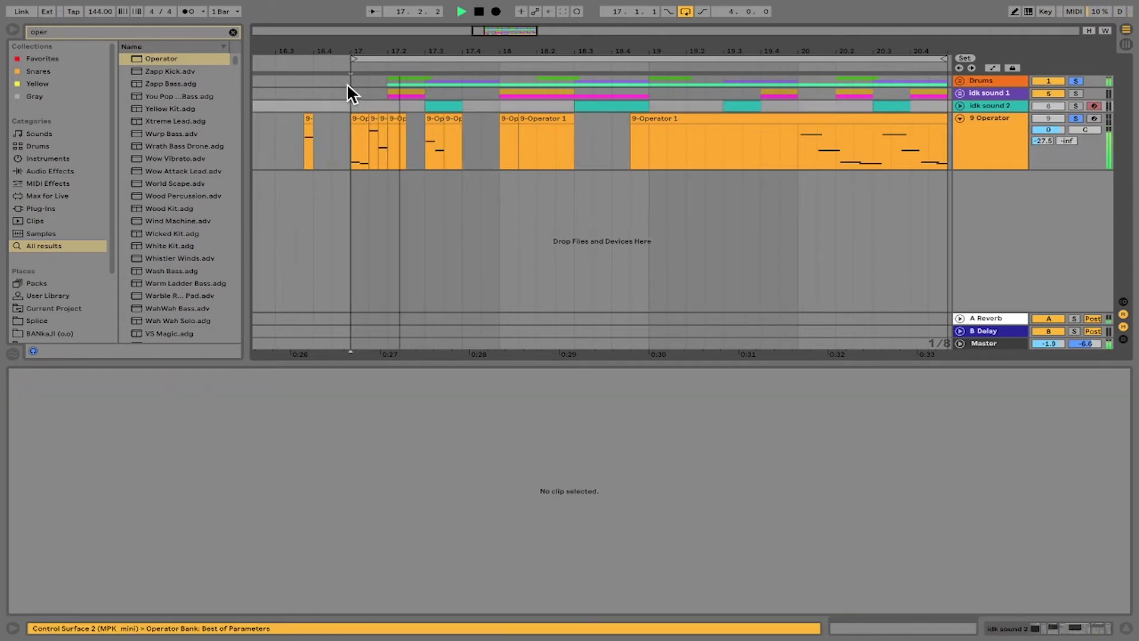
{"action": "left_click", "coordinate": [431, 121]}
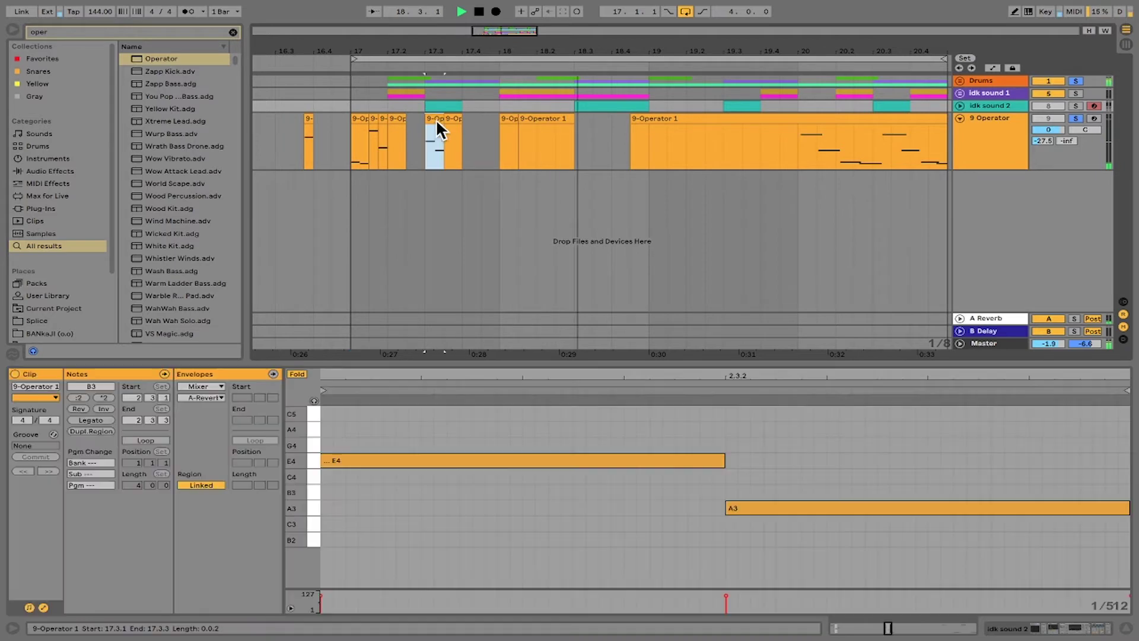
{"action": "left_click_drag", "start_coordinate": [441, 117], "coordinate": [575, 123]}
{"action": "key", "text": "space"}
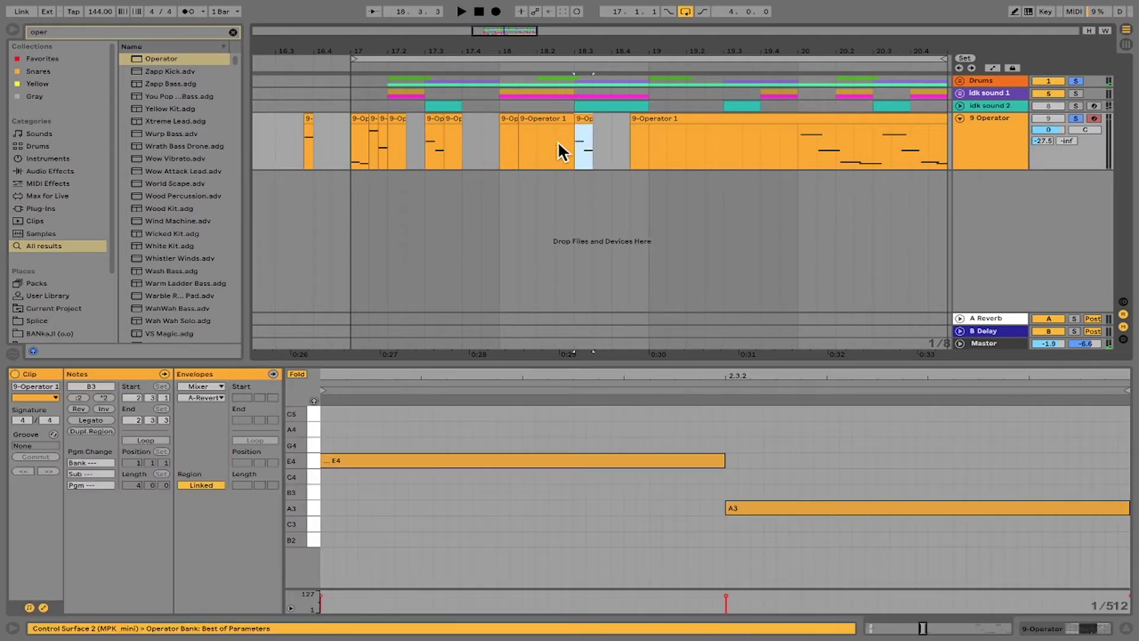
Delete the two melody clips at bar 18 and the slice at 17.2.
{"action": "left_click", "coordinate": [557, 122]}
{"action": "key", "text": "Delete"}
{"action": "left_click", "coordinate": [508, 132]}
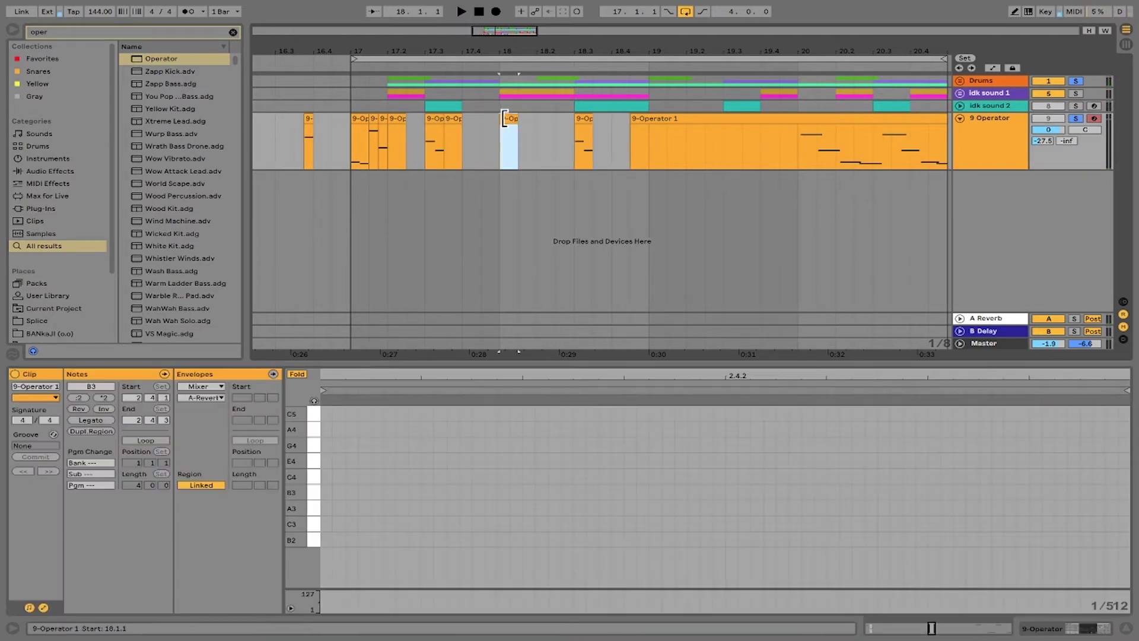
{"action": "key", "text": "Delete"}
{"action": "left_click", "coordinate": [404, 123]}
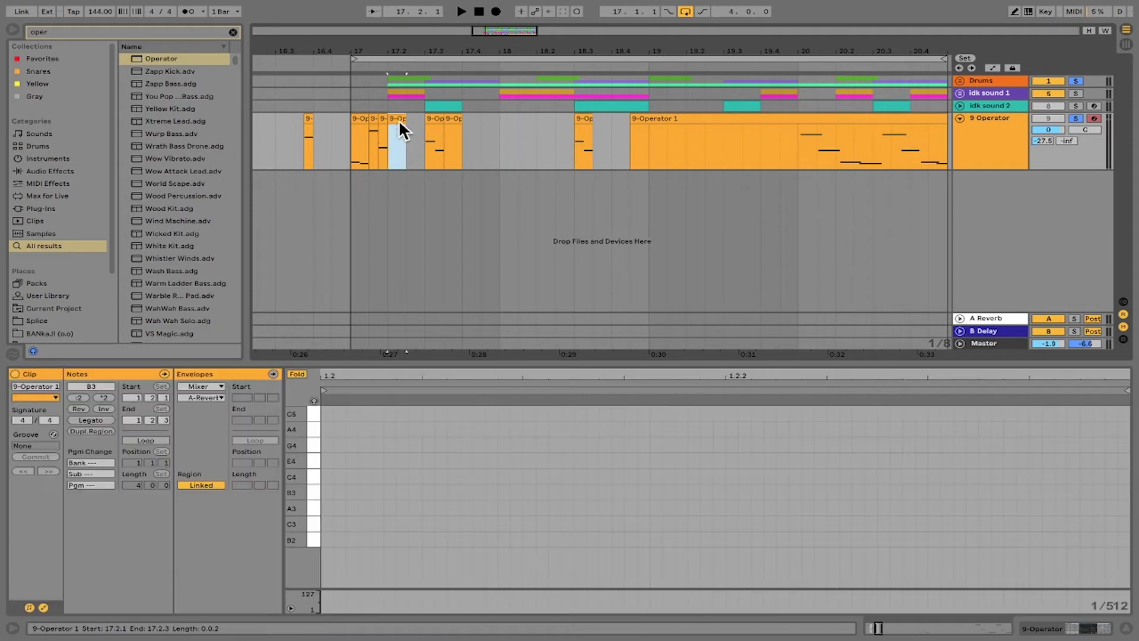
{"action": "key", "text": "Delete"}
{"action": "left_click", "coordinate": [353, 142]}
{"action": "key", "text": "space"}
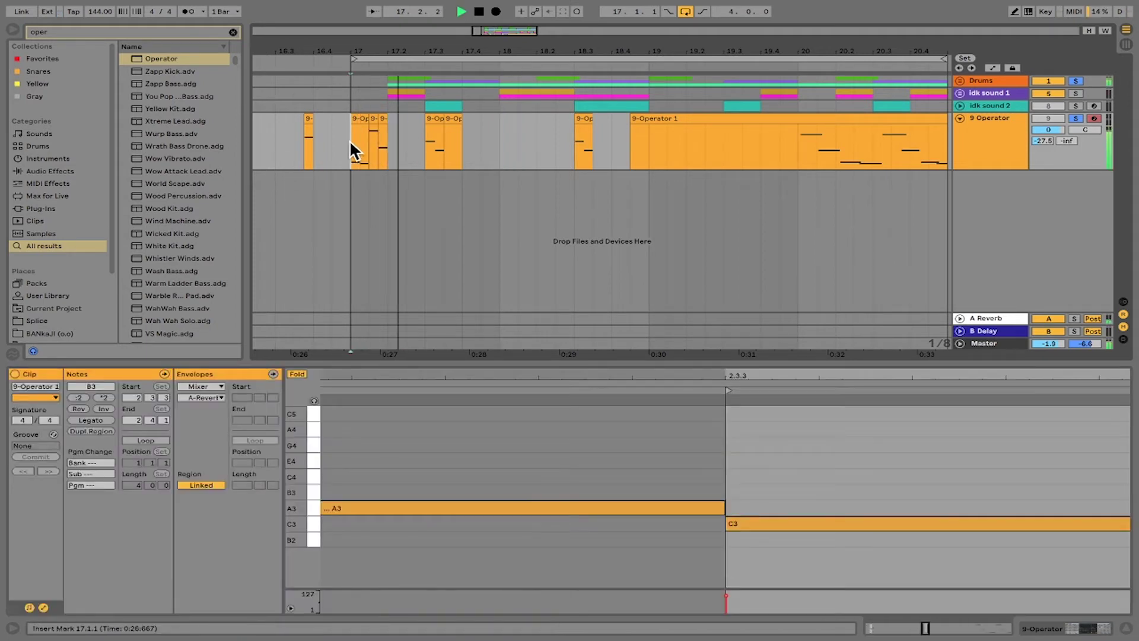
Move the small G4 clip to 17.2.3 and play it back from bar 17.
{"action": "left_click", "coordinate": [310, 124]}
{"action": "key", "text": "space"}
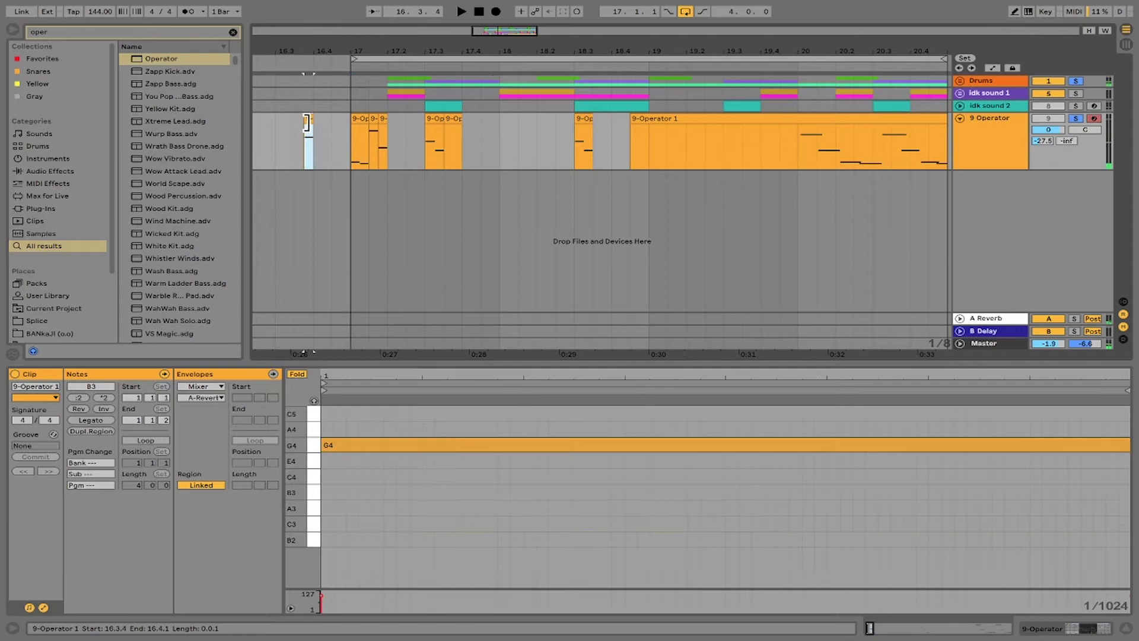
{"action": "left_click_drag", "start_coordinate": [315, 55], "coordinate": [308, 65]}
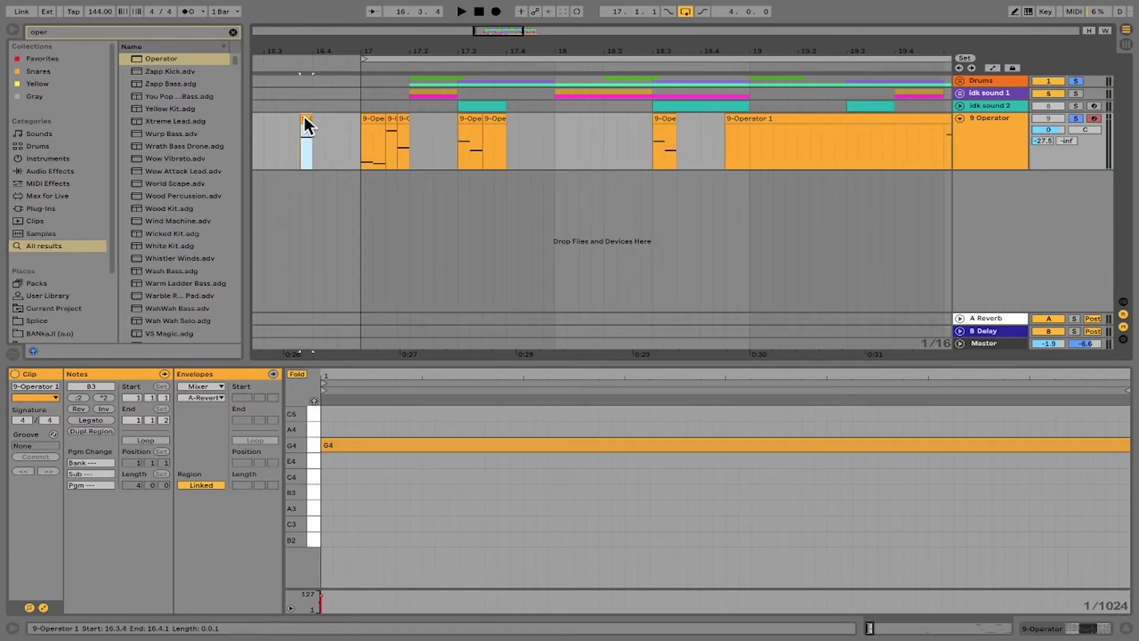
{"action": "left_click", "coordinate": [435, 128]}
{"action": "left_click_drag", "start_coordinate": [435, 122], "coordinate": [436, 123]}
{"action": "left_click", "coordinate": [358, 95]}
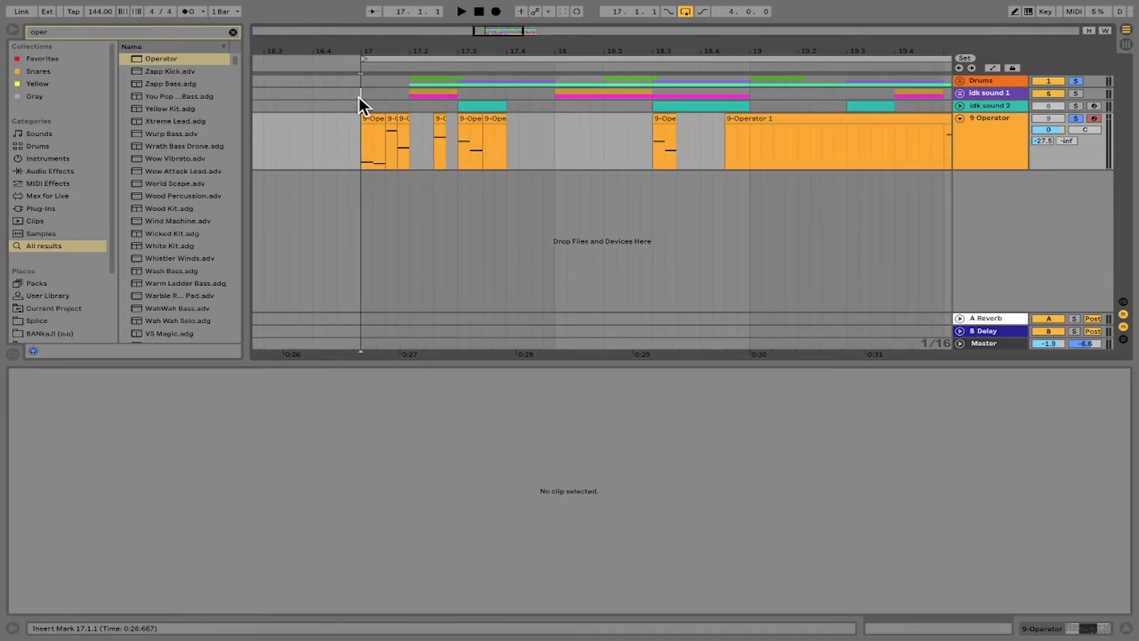
{"action": "key", "text": "space"}
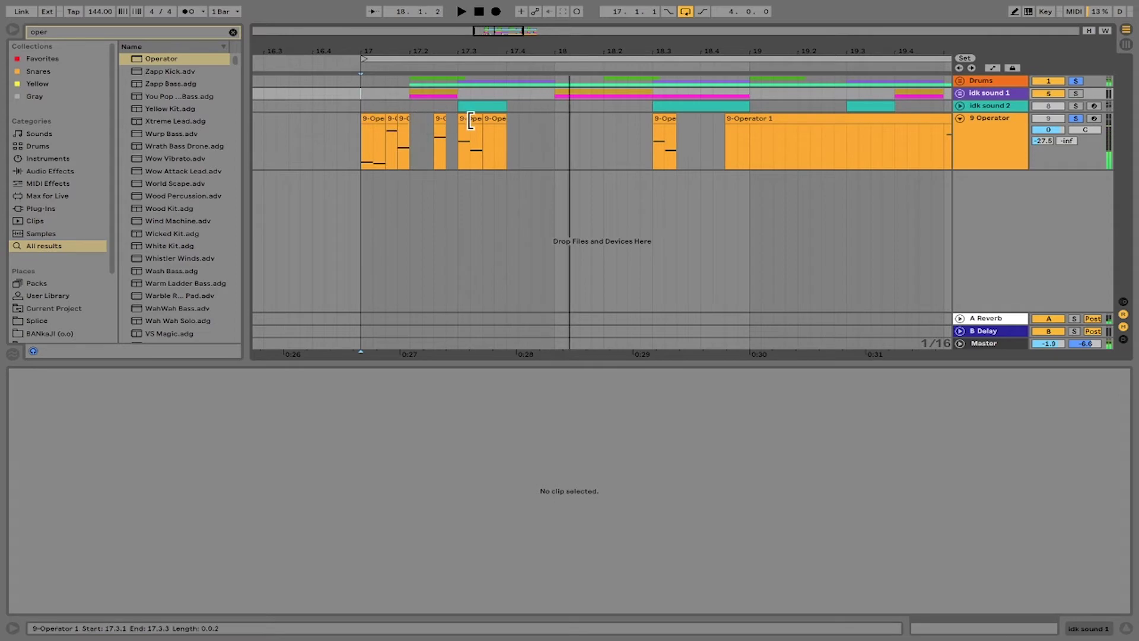
{"action": "key", "text": "space"}
Copy the small G4 clip to about 18.2.3 and audition from bar 17.
{"action": "left_click_drag", "start_coordinate": [440, 122], "coordinate": [633, 128]}
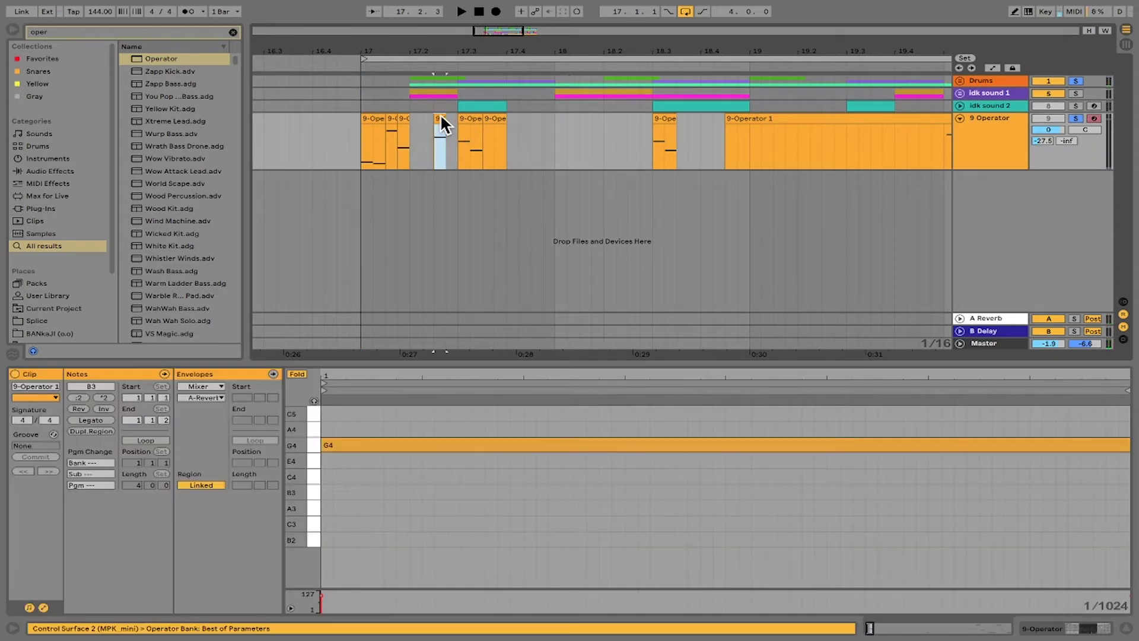
{"action": "left_click", "coordinate": [360, 95]}
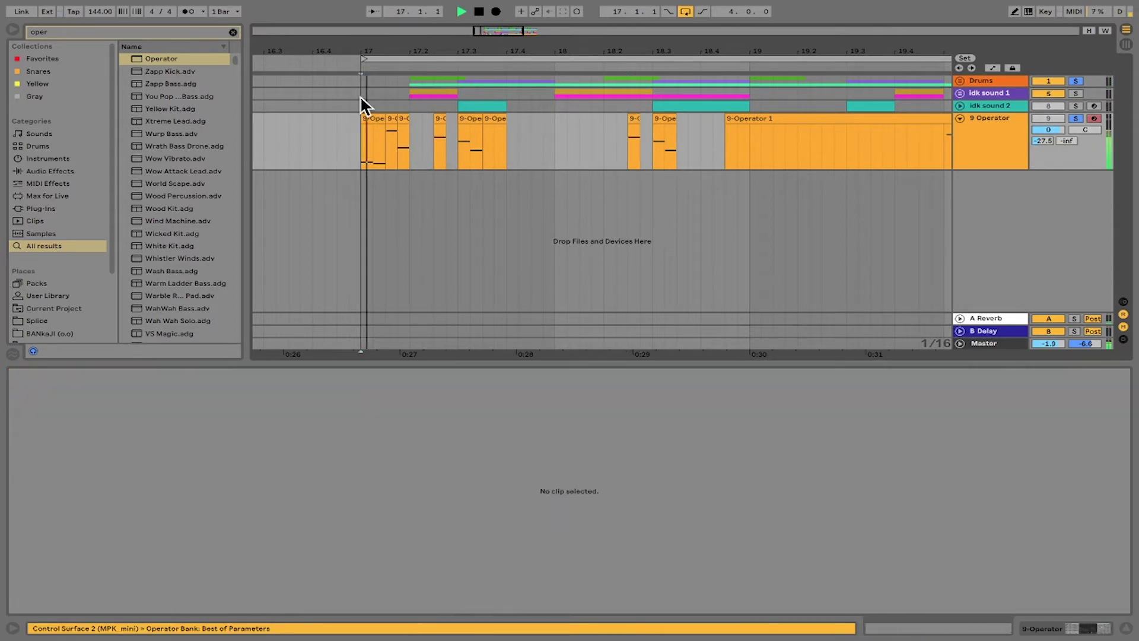
{"action": "key", "text": "space"}
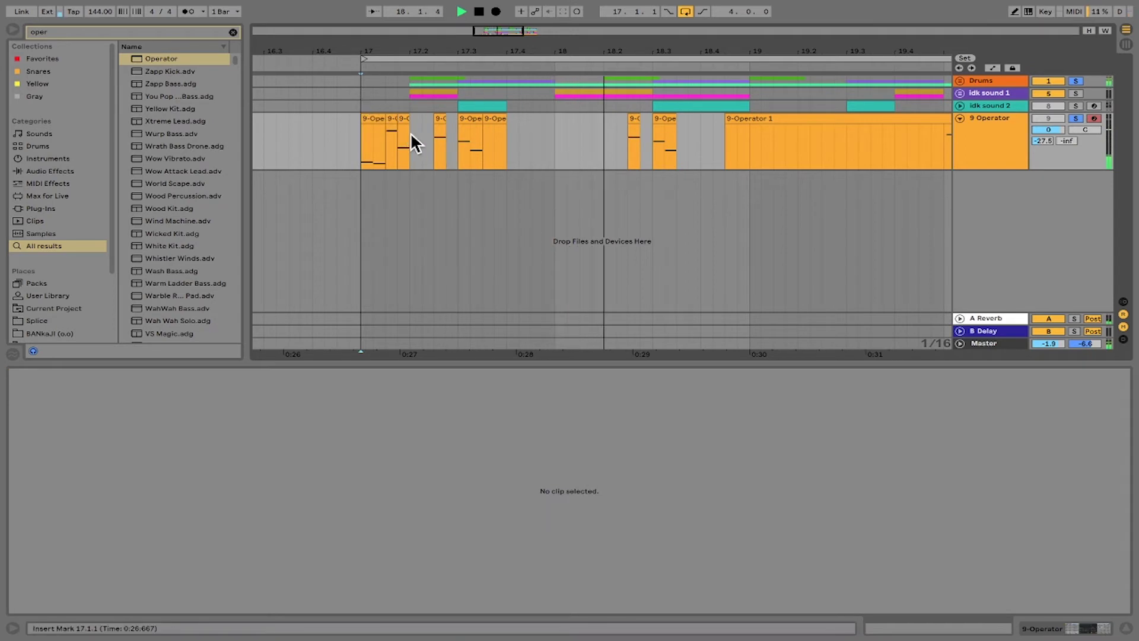
{"action": "key", "text": "space"}
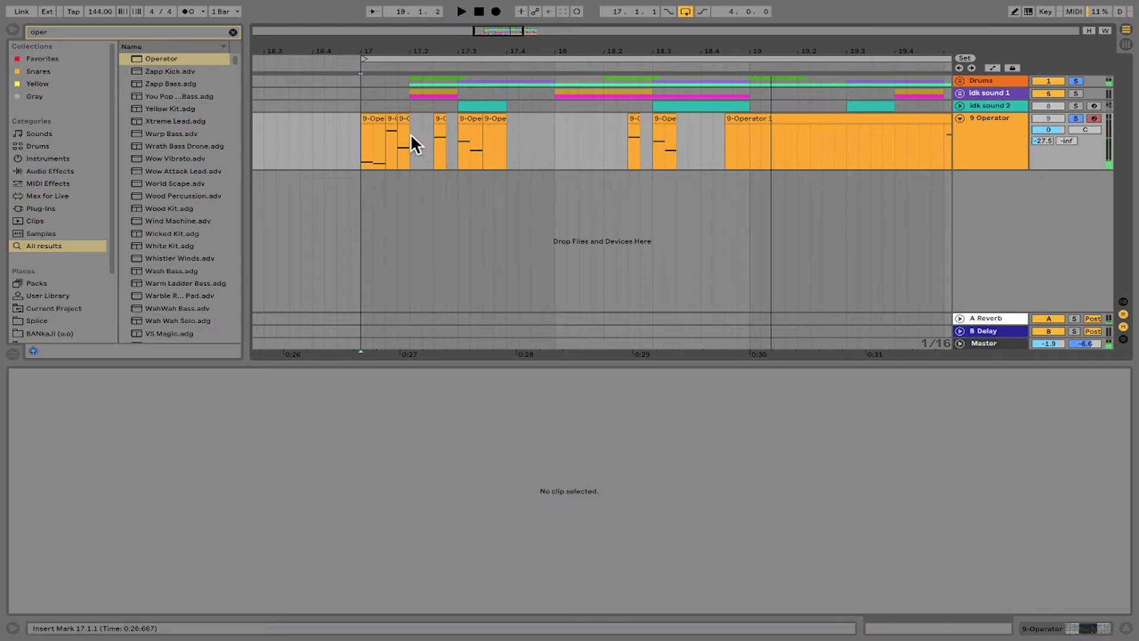
Move the three opening clips at bar 17 one beat earlier.
{"action": "left_click_drag", "start_coordinate": [410, 124], "coordinate": [368, 132]}
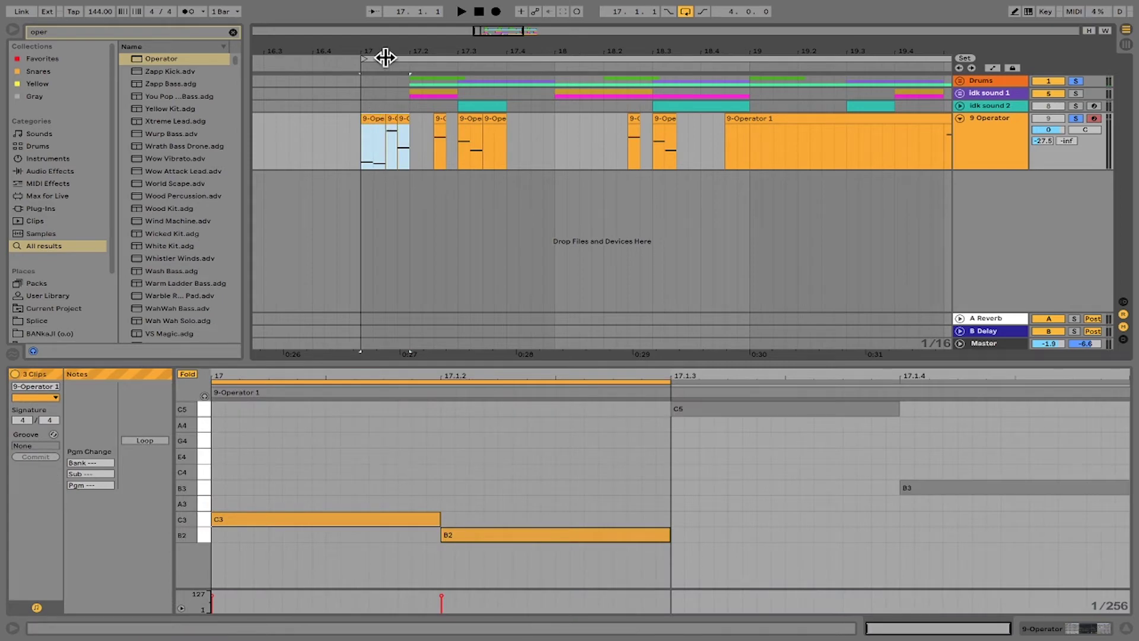
{"action": "left_click_drag", "start_coordinate": [383, 51], "coordinate": [391, 53]}
{"action": "left_click_drag", "start_coordinate": [396, 118], "coordinate": [333, 130]}
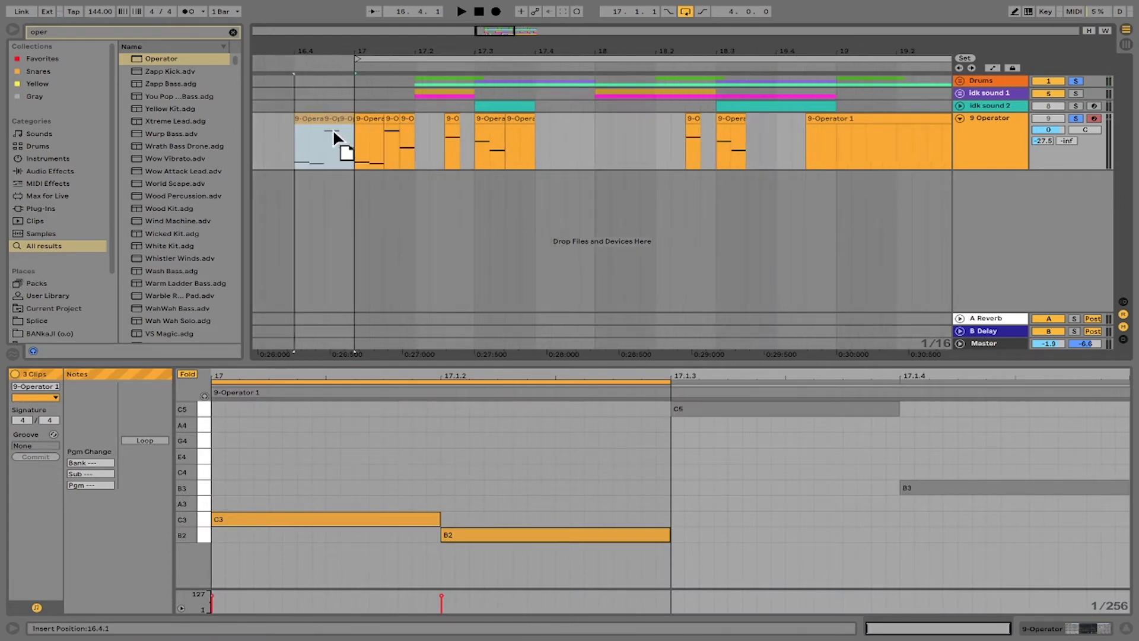
Paste copies of the three short clips from 17.2–17.4 at bar 17.
{"action": "left_click", "coordinate": [441, 119]}
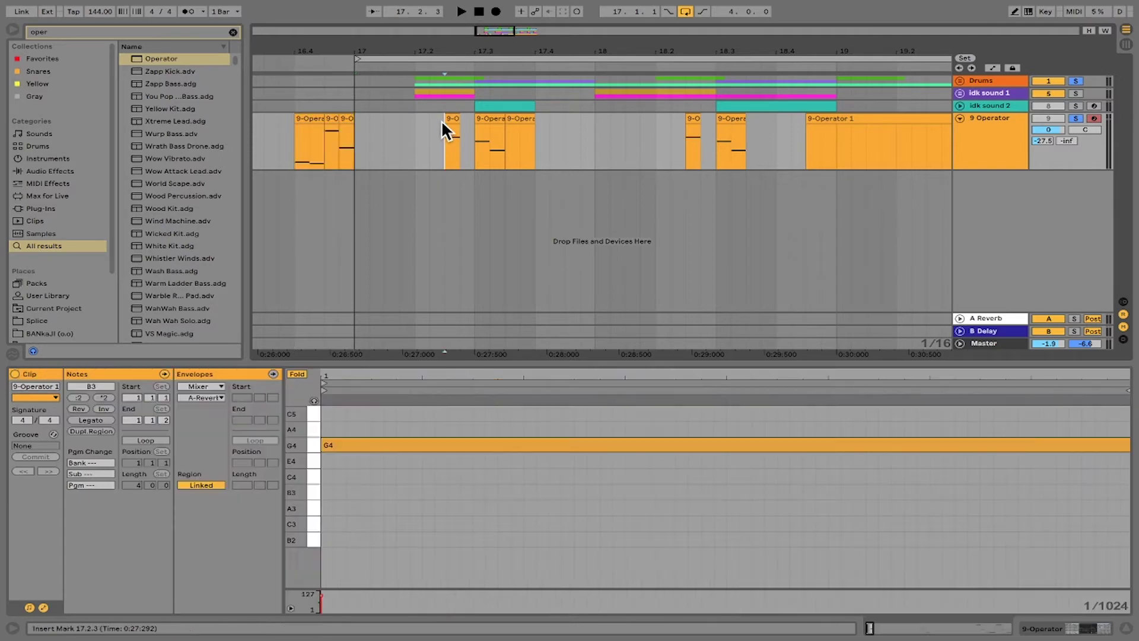
{"action": "left_click_drag", "start_coordinate": [443, 122], "coordinate": [539, 126]}
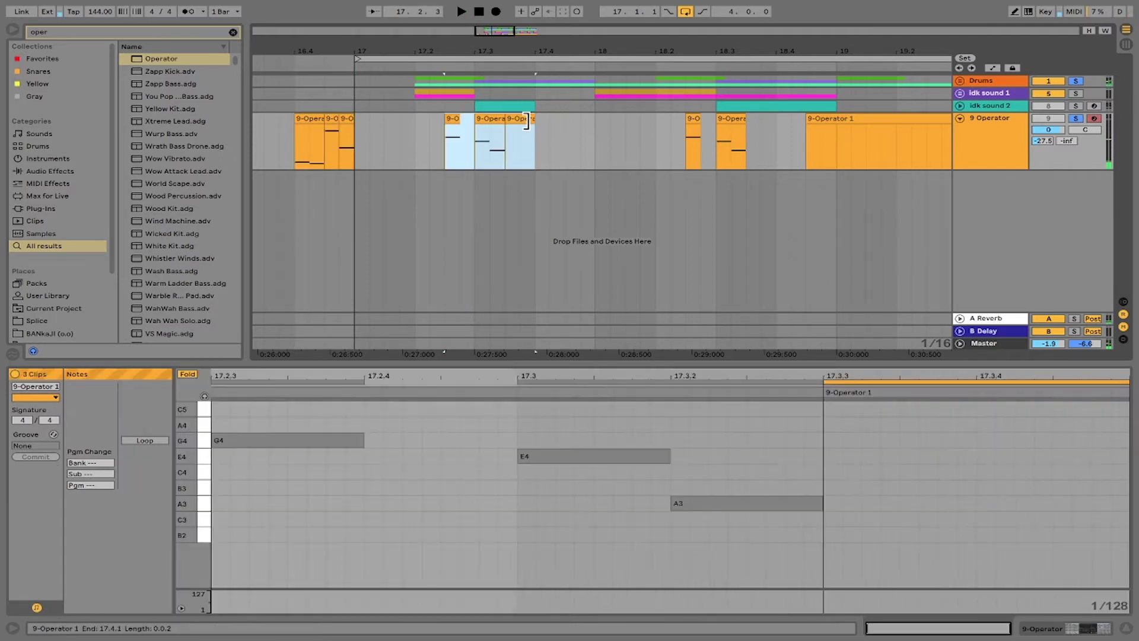
{"action": "left_click", "coordinate": [350, 127]}
{"action": "key", "text": "ctrl+v"}
{"action": "key", "text": "space"}
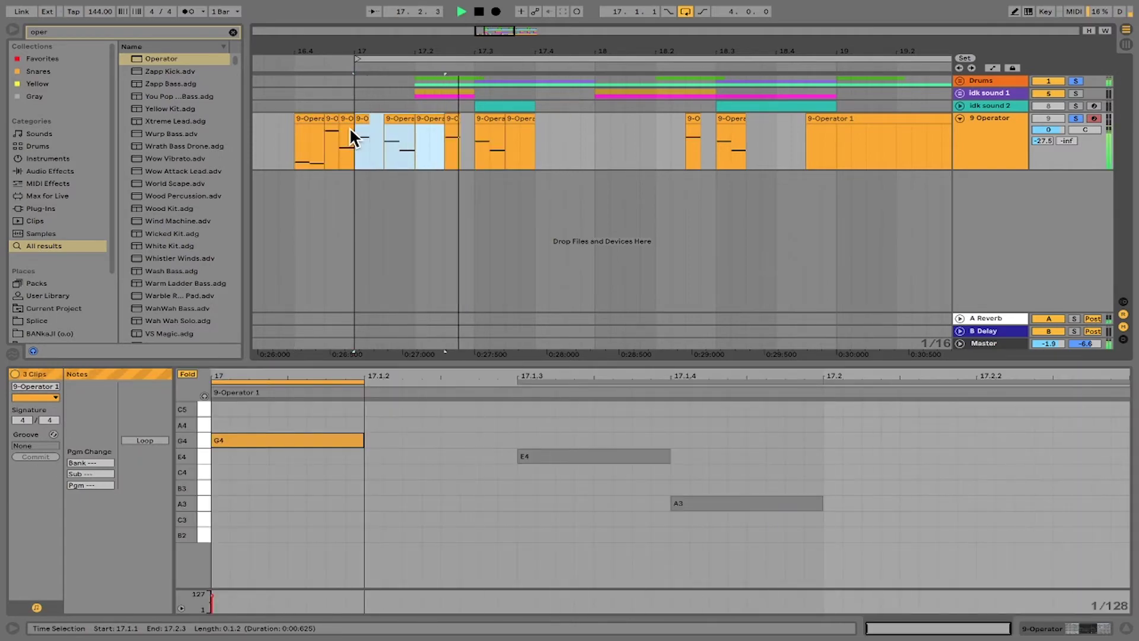
{"action": "key", "text": "space"}
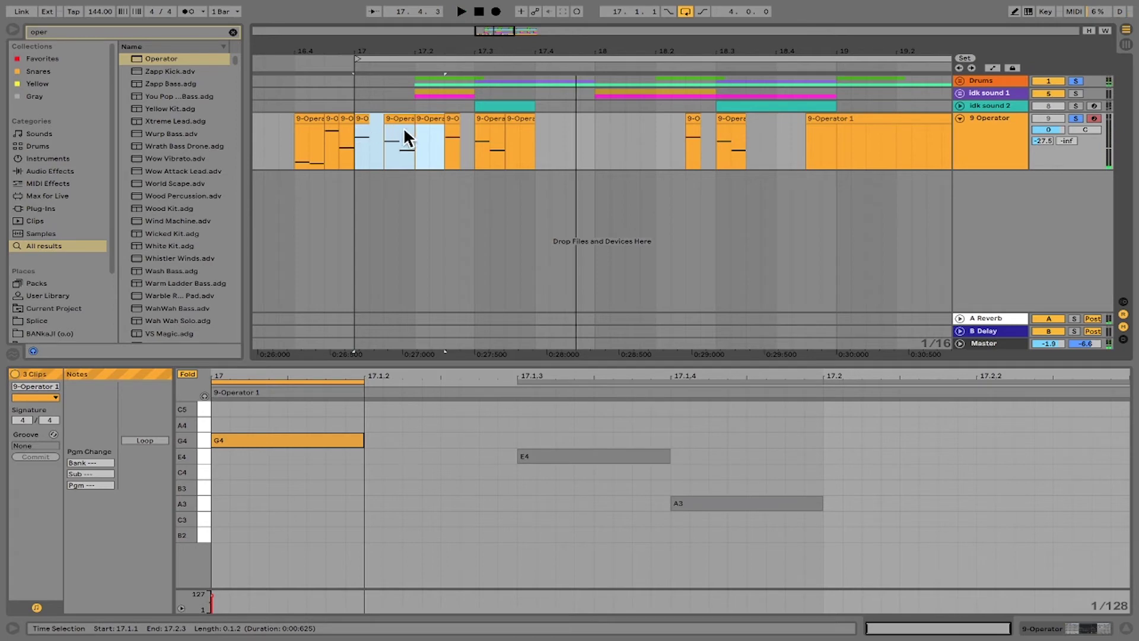
Take the 9 Operator track out of solo and play the arrangement from bar 17.
{"action": "left_click", "coordinate": [1077, 117]}
{"action": "key", "text": "space"}
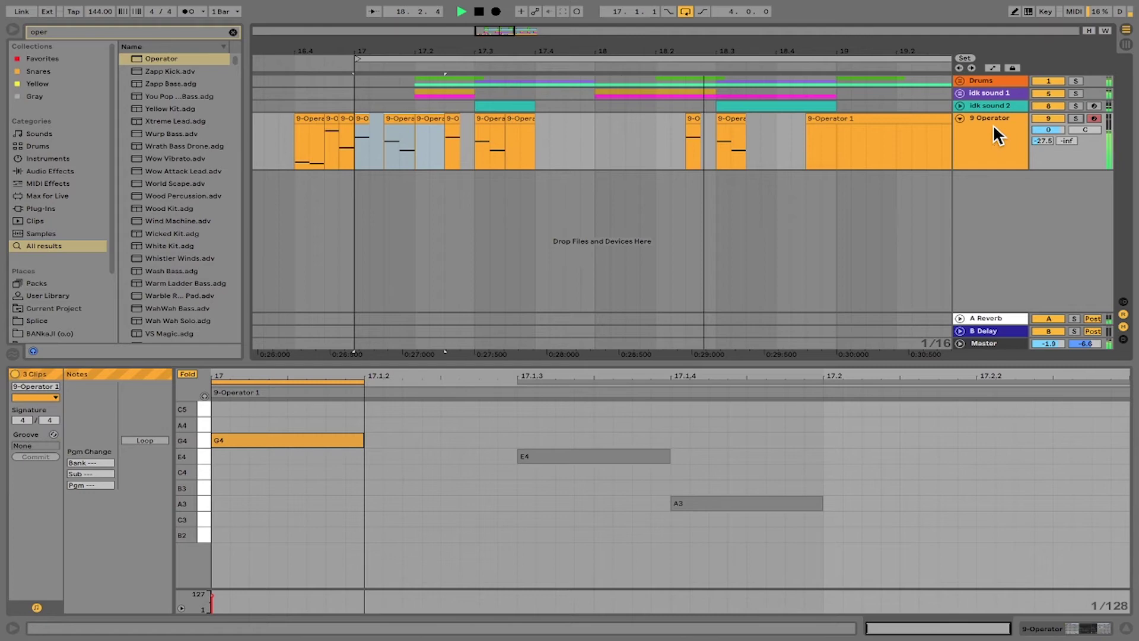
{"action": "left_click_drag", "start_coordinate": [745, 47], "coordinate": [745, 23]}
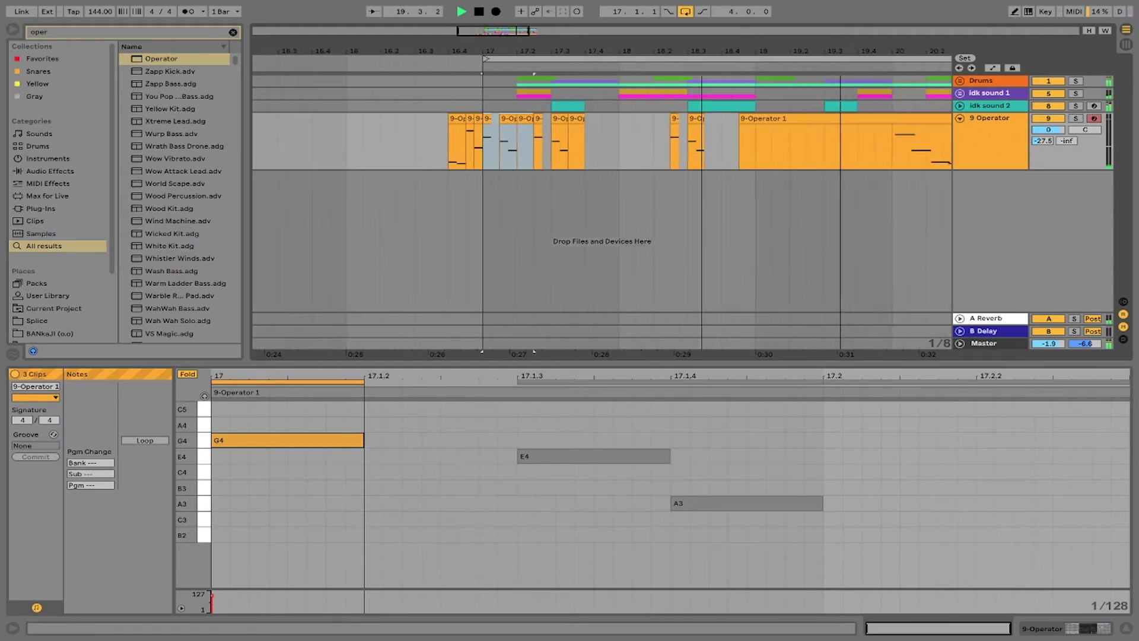
{"action": "key", "text": "space"}
{"action": "left_click_drag", "start_coordinate": [682, 45], "coordinate": [618, 45]}
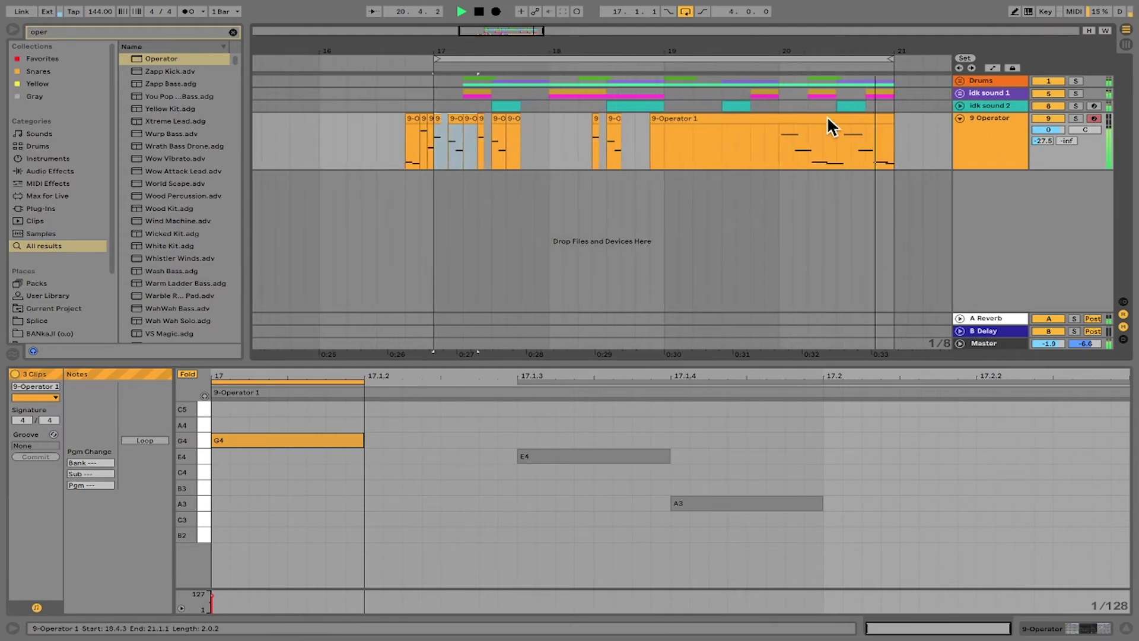
{"action": "left_click", "coordinate": [722, 124]}
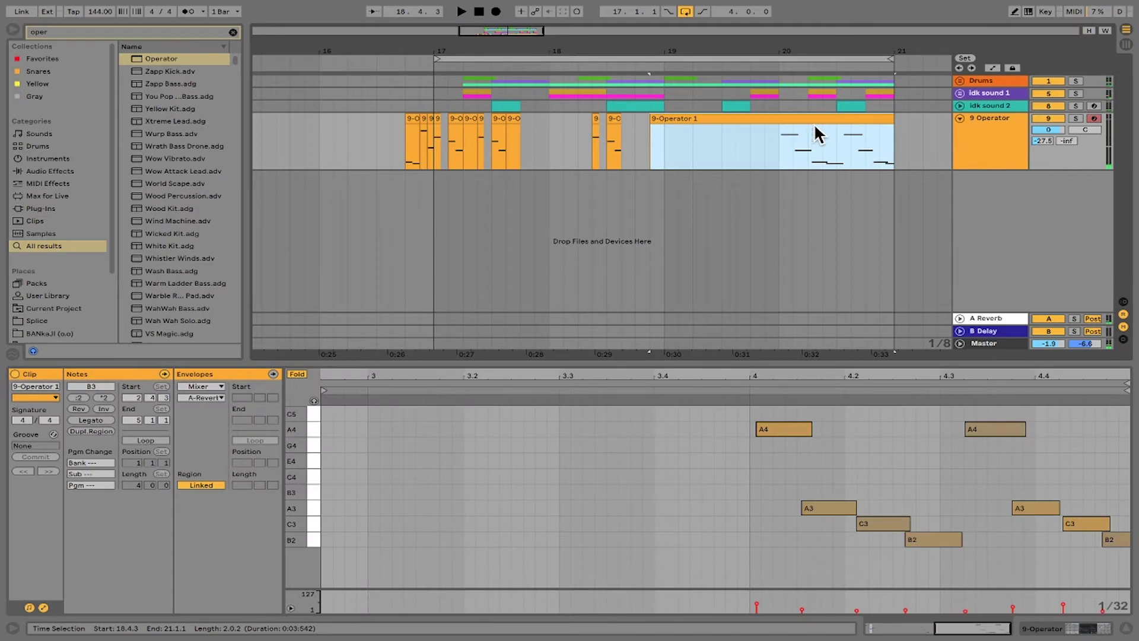
Delete the long 9-Operator 1 clip and play from bar 17.
{"action": "key", "text": "Delete"}
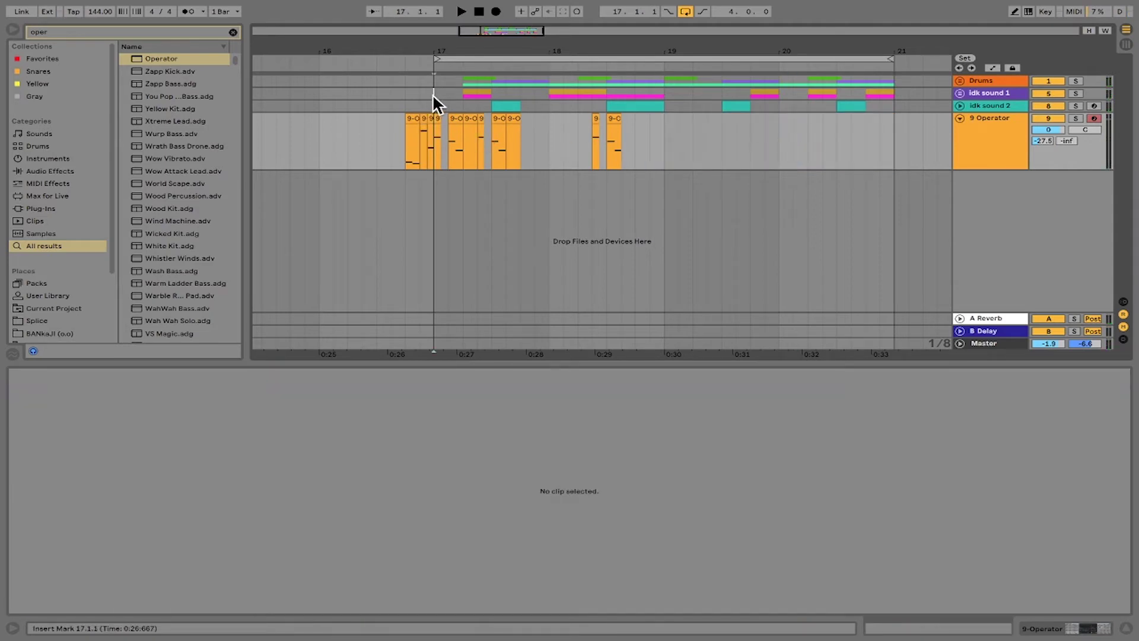
{"action": "left_click", "coordinate": [433, 94]}
{"action": "key", "text": "space"}
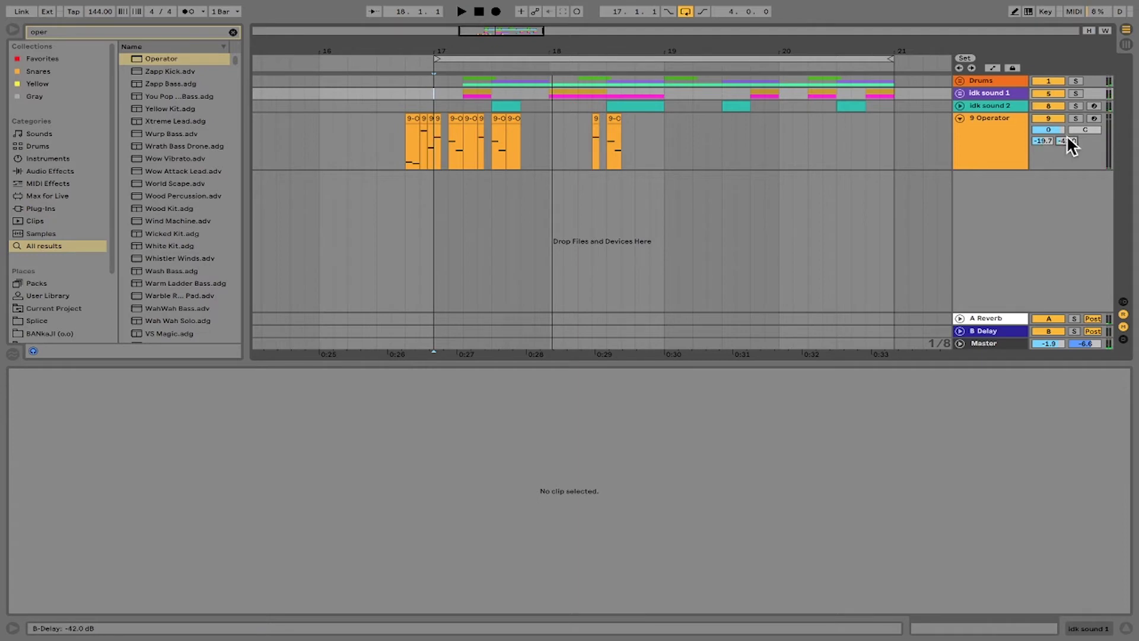
{"action": "key", "text": "space"}
Turn the Operator track down to about -6.6 dB and bring up the B Delay return's device.
{"action": "key", "text": "space"}
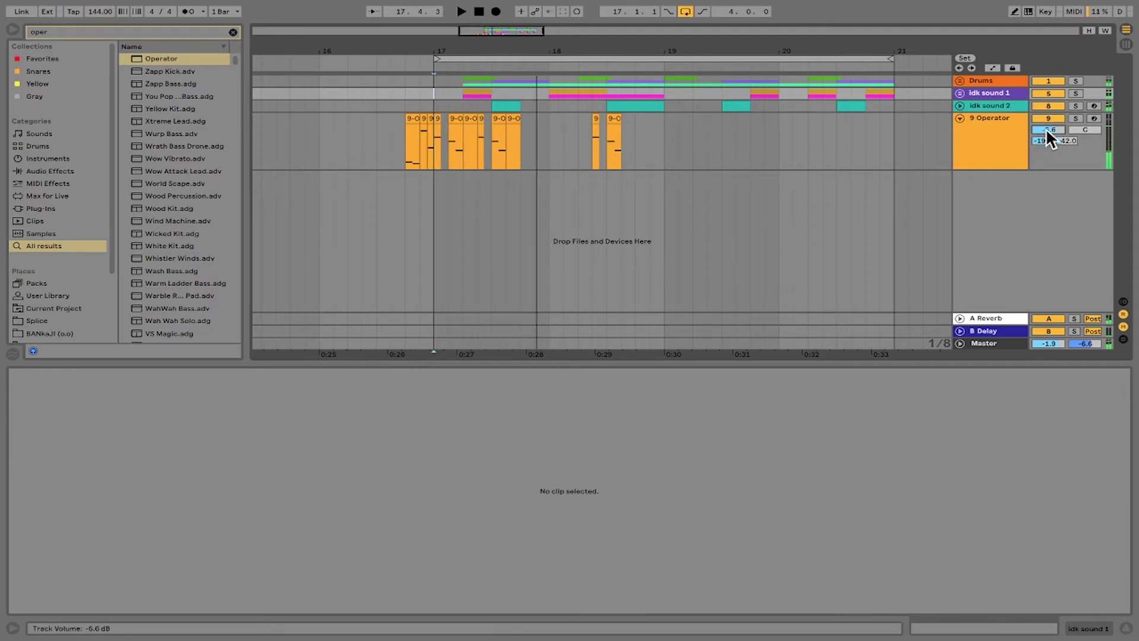
{"action": "mouse_move", "coordinate": [1046, 127]}
{"action": "left_mouse_down"}
{"action": "mouse_move", "coordinate": [1066, 138]}
{"action": "mouse_move", "coordinate": [1045, 123]}
{"action": "left_mouse_up"}
{"action": "key", "text": "space"}
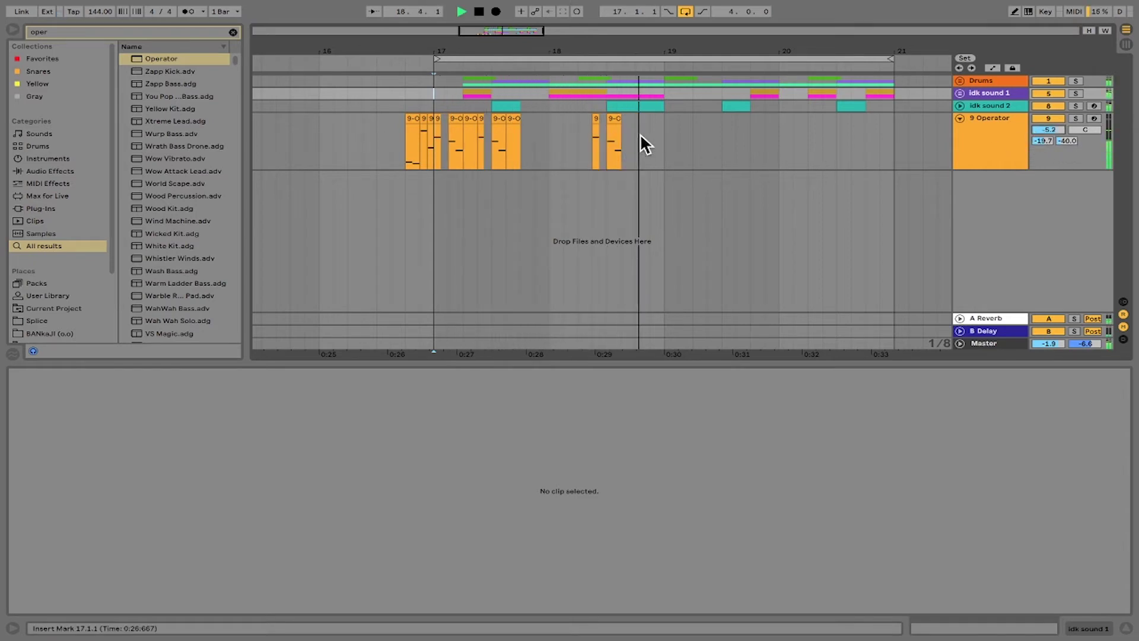
{"action": "key", "text": "space"}
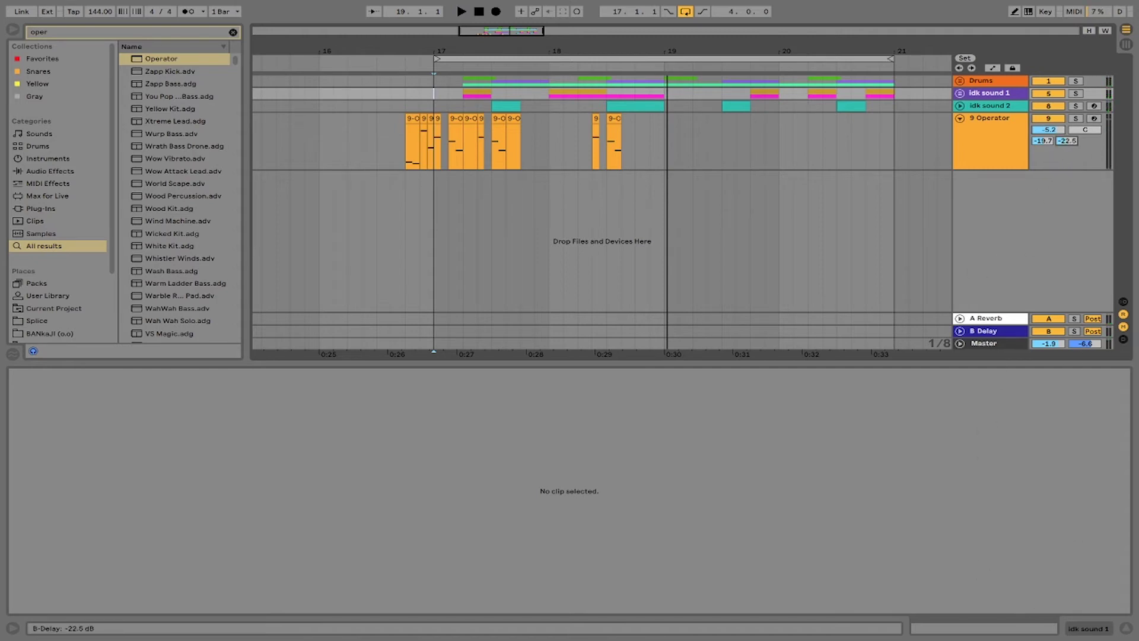
{"action": "key", "text": "space"}
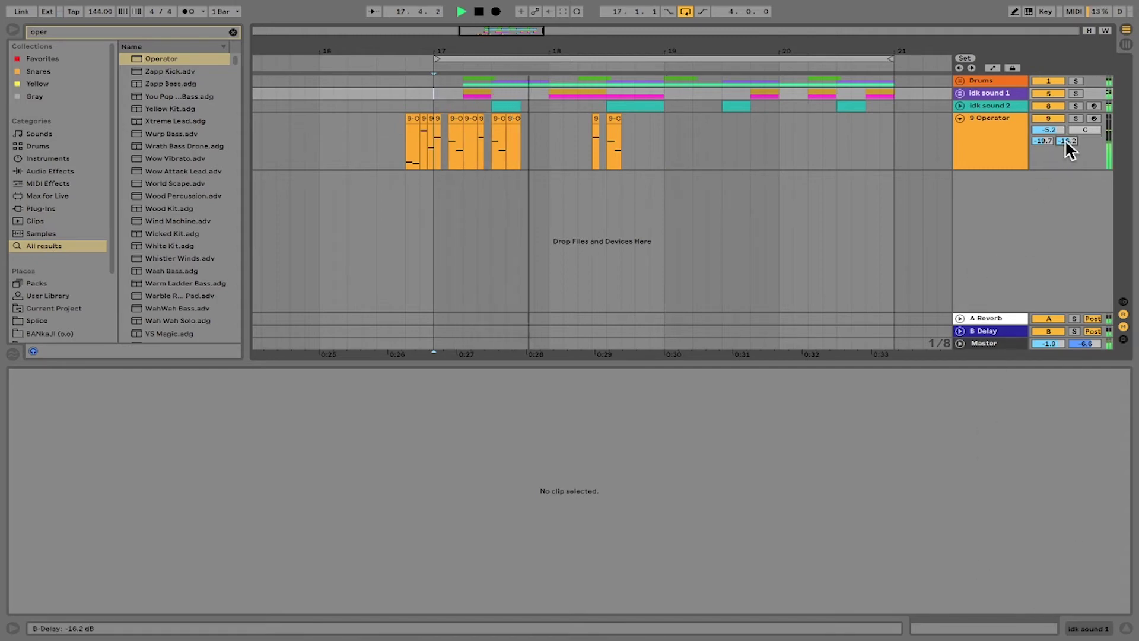
{"action": "key", "text": "space"}
{"action": "left_click", "coordinate": [1005, 332]}
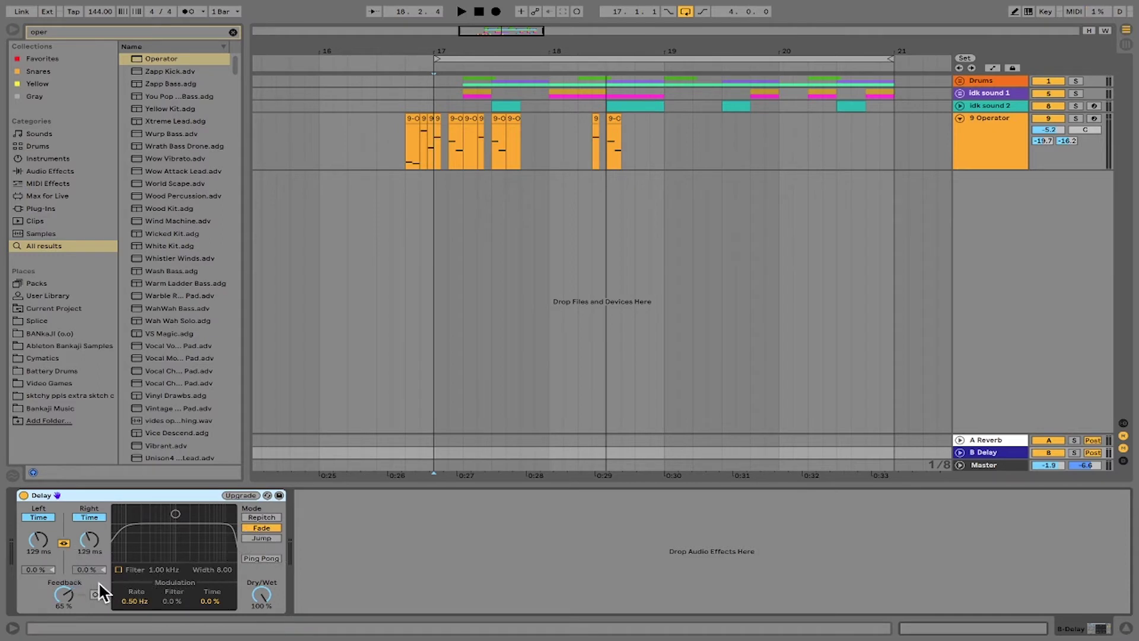
Raise the Delay feedback to 78% and audition the delay.
{"action": "key", "text": "space"}
{"action": "key", "text": "space"}
{"action": "mouse_move", "coordinate": [74, 593]}
{"action": "left_mouse_down"}
{"action": "mouse_move", "coordinate": [73, 578]}
{"action": "mouse_move", "coordinate": [64, 605]}
{"action": "left_mouse_up"}
{"action": "key", "text": "space"}
{"action": "key", "text": "space"}
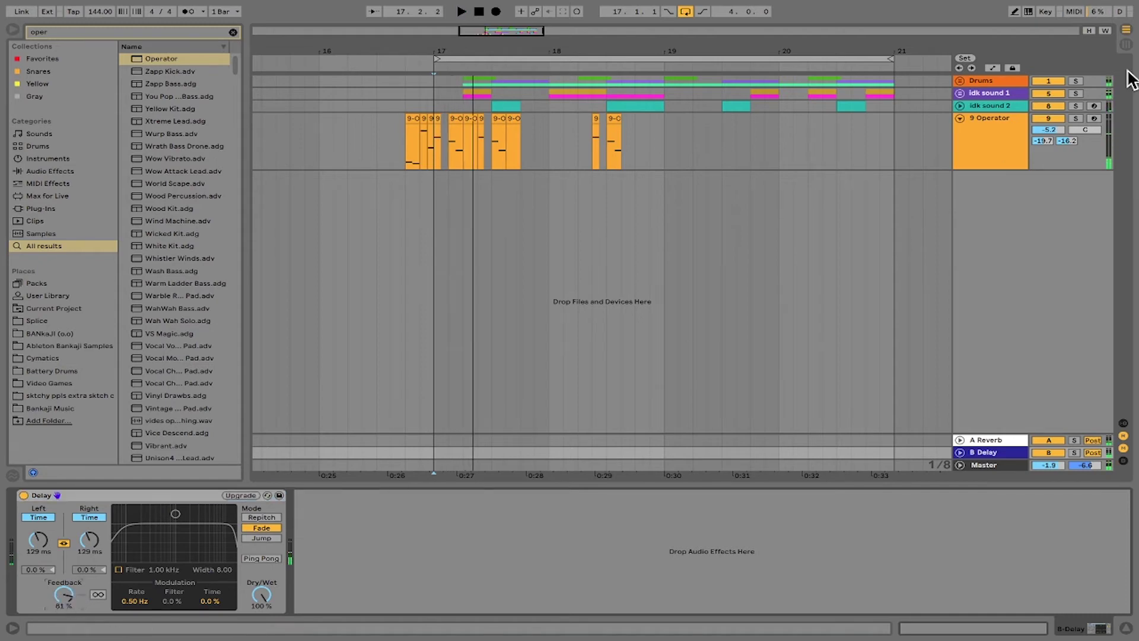
{"action": "key", "text": "space"}
{"action": "key", "text": "space"}
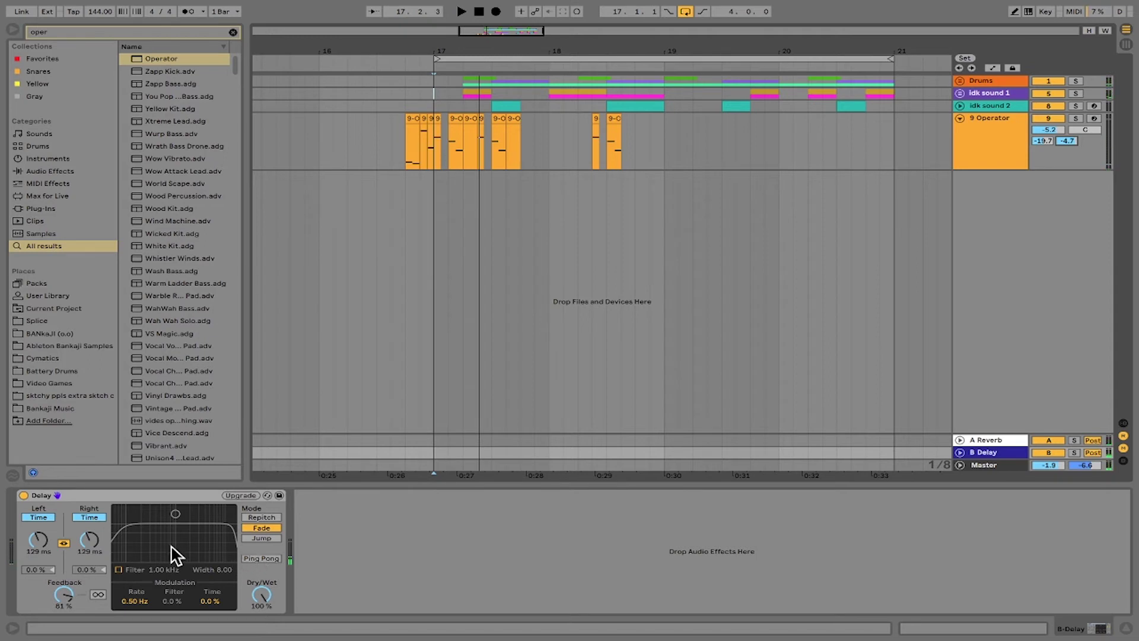
Sync the Delay to tempo, lower feedback to 54%, and set both delay times to 6.
{"action": "left_click", "coordinate": [88, 516]}
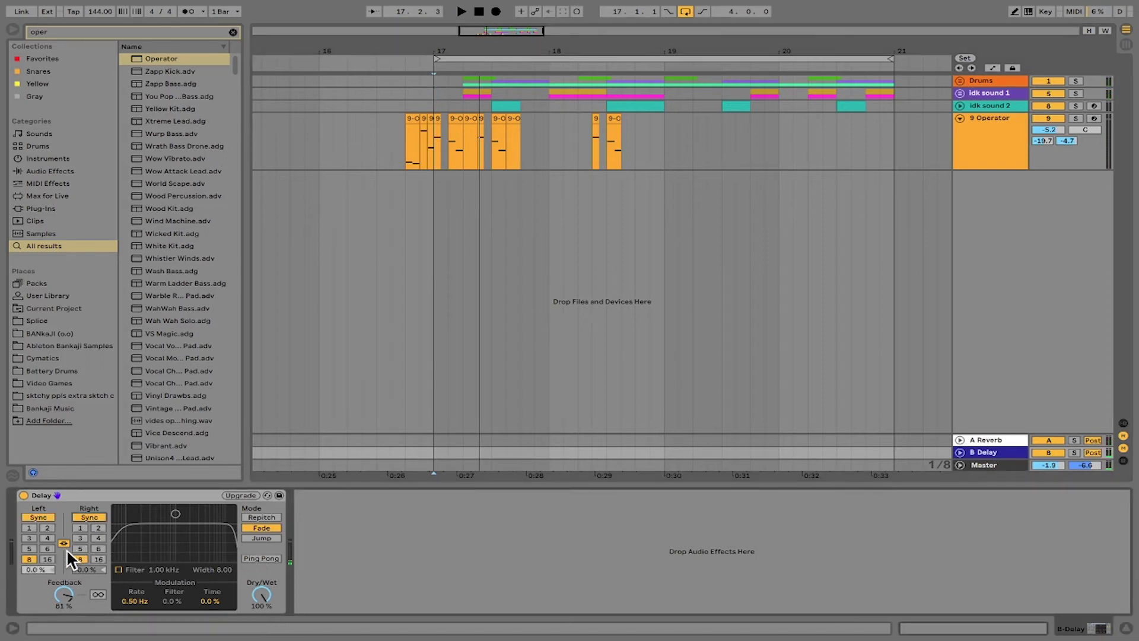
{"action": "key", "text": "space"}
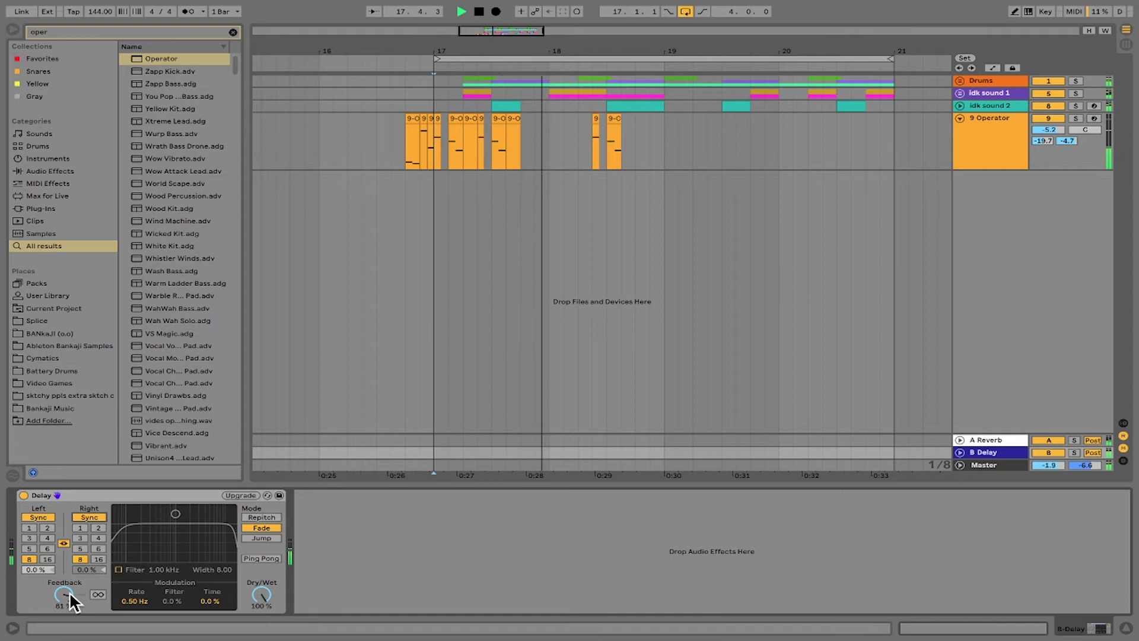
{"action": "left_click_drag", "start_coordinate": [67, 596], "coordinate": [59, 565]}
{"action": "key", "text": "space"}
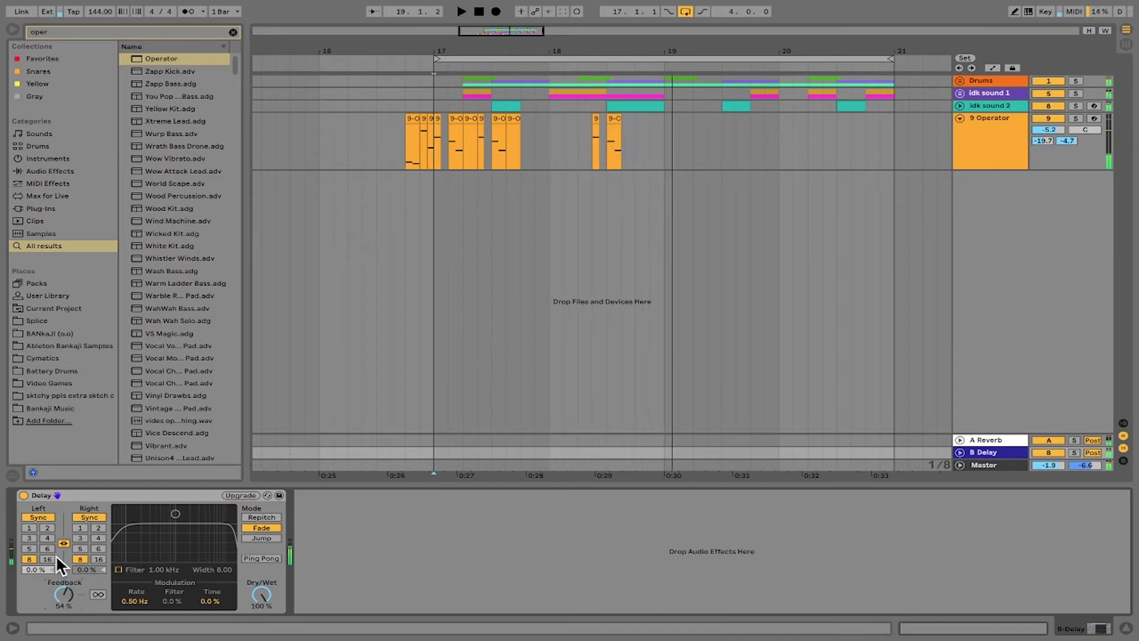
{"action": "key", "text": "space"}
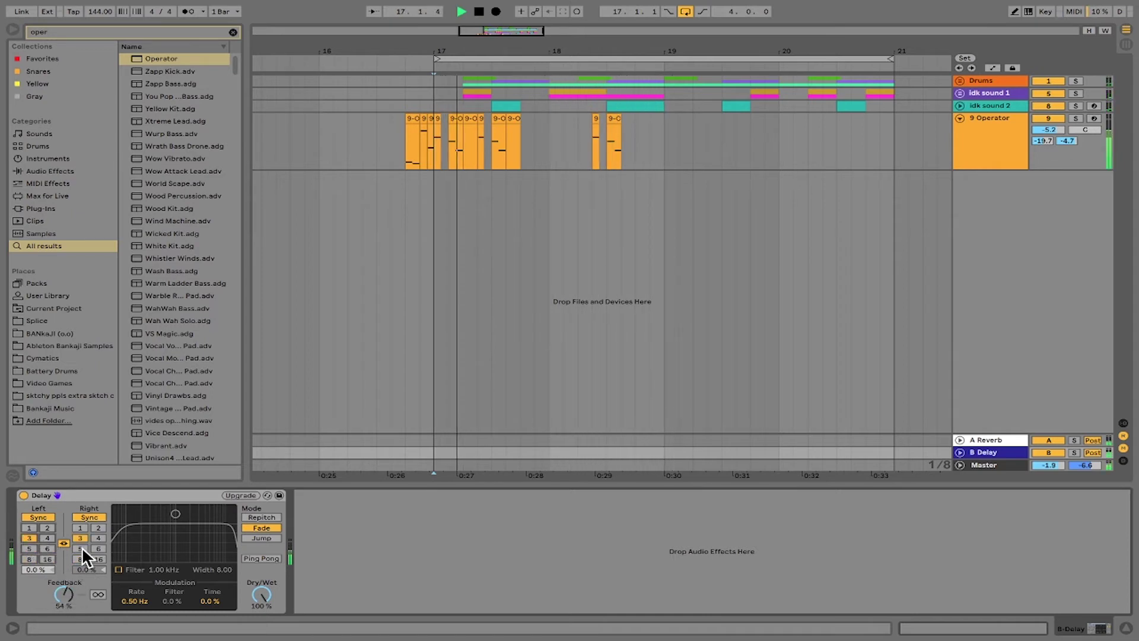
{"action": "left_click", "coordinate": [48, 534]}
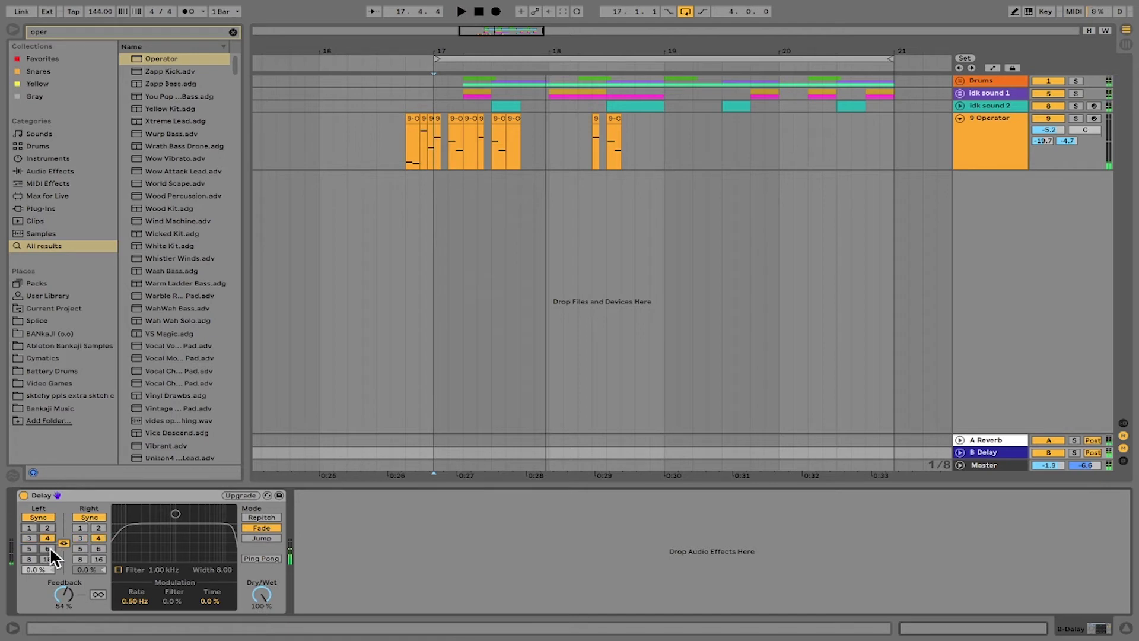
{"action": "left_click", "coordinate": [29, 548]}
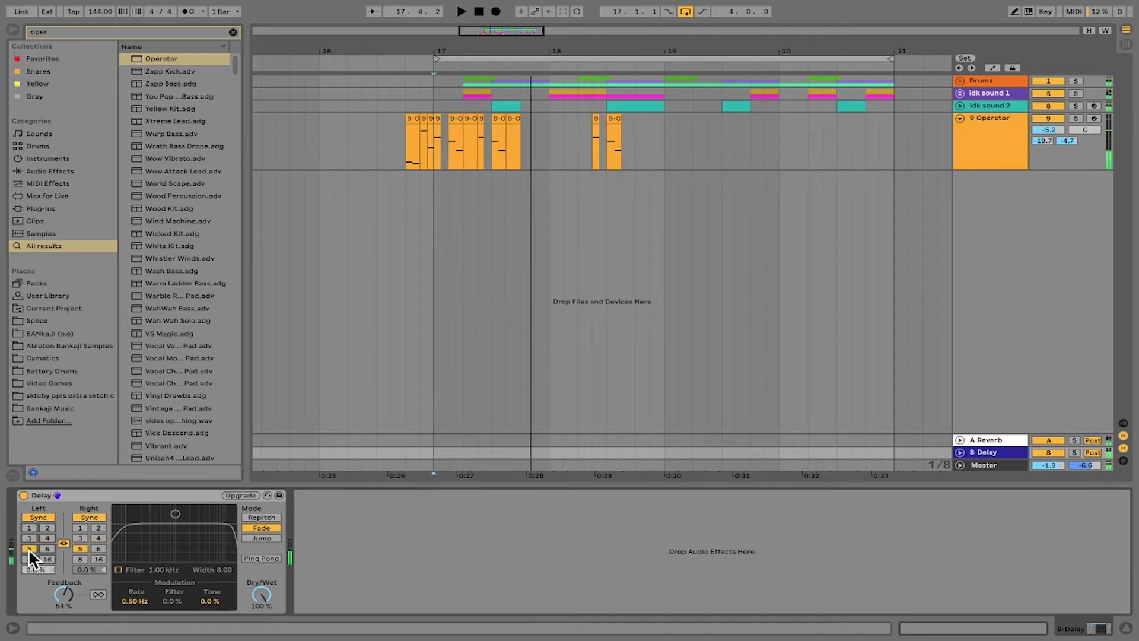
{"action": "left_click", "coordinate": [48, 549]}
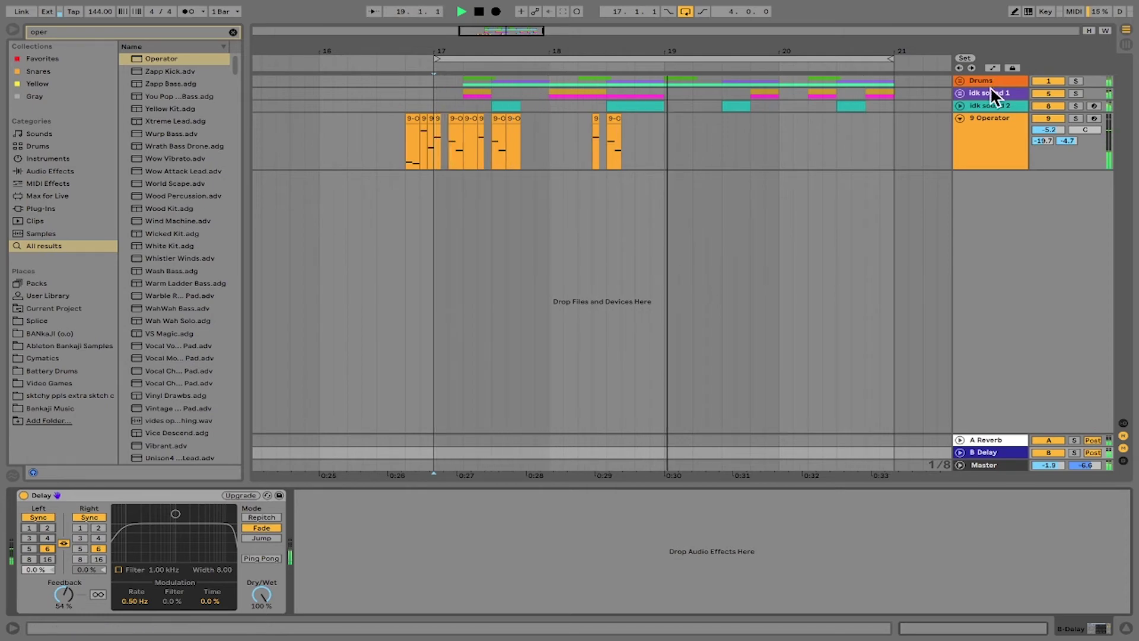
Lower the 9 Operator fader to -9.0 dB in the mixer, then select that track.
{"action": "key", "text": "Tab"}
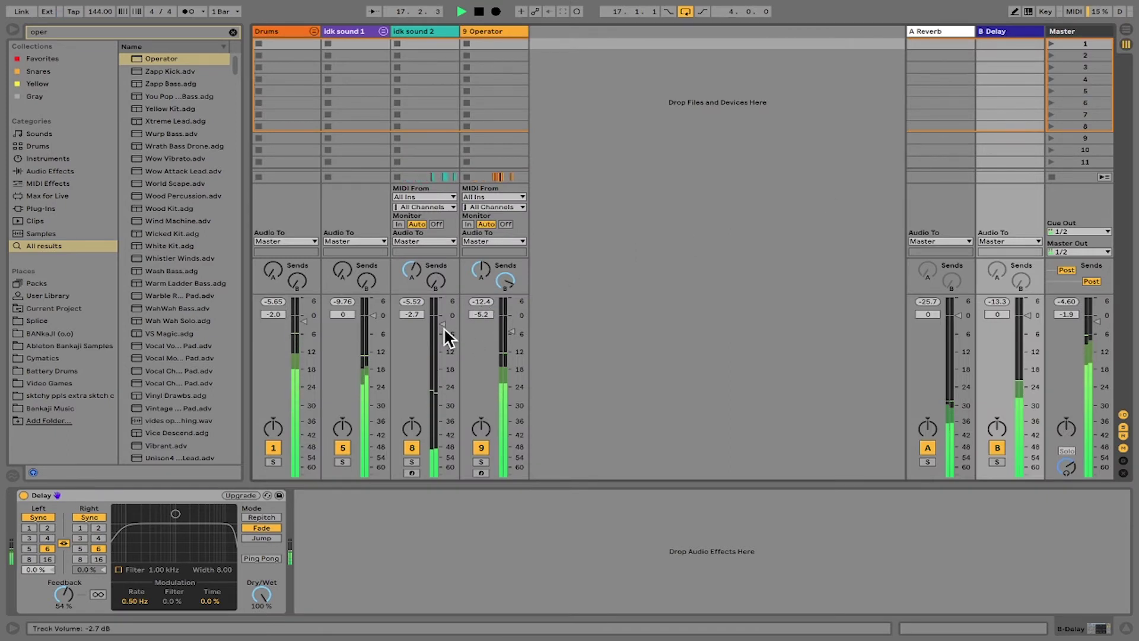
{"action": "left_click_drag", "start_coordinate": [507, 331], "coordinate": [511, 347]}
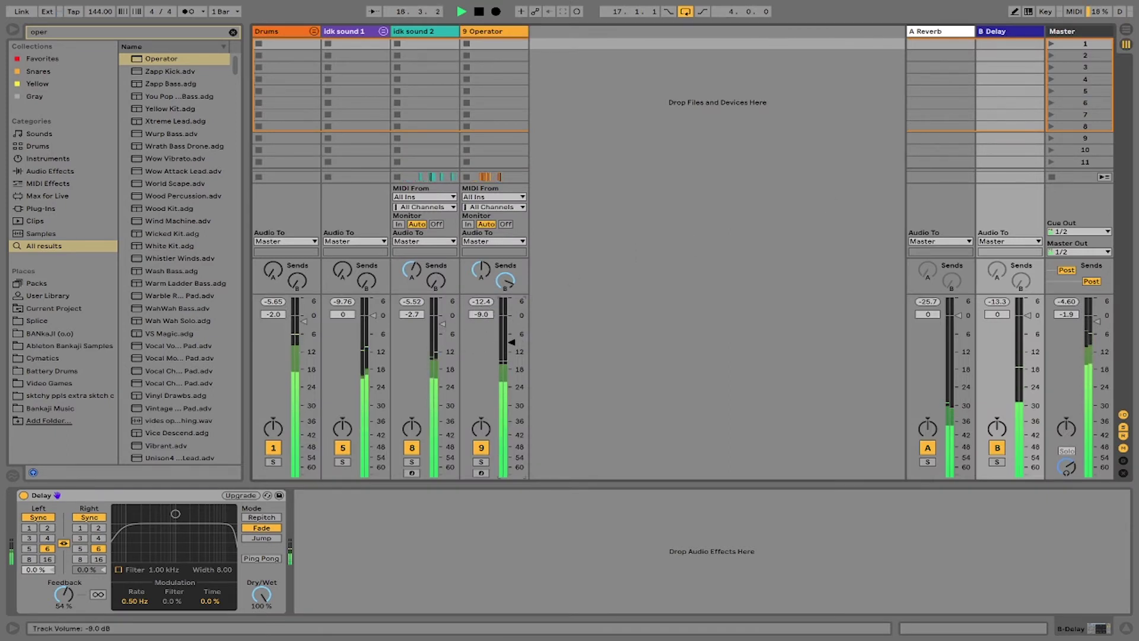
{"action": "key", "text": "Tab"}
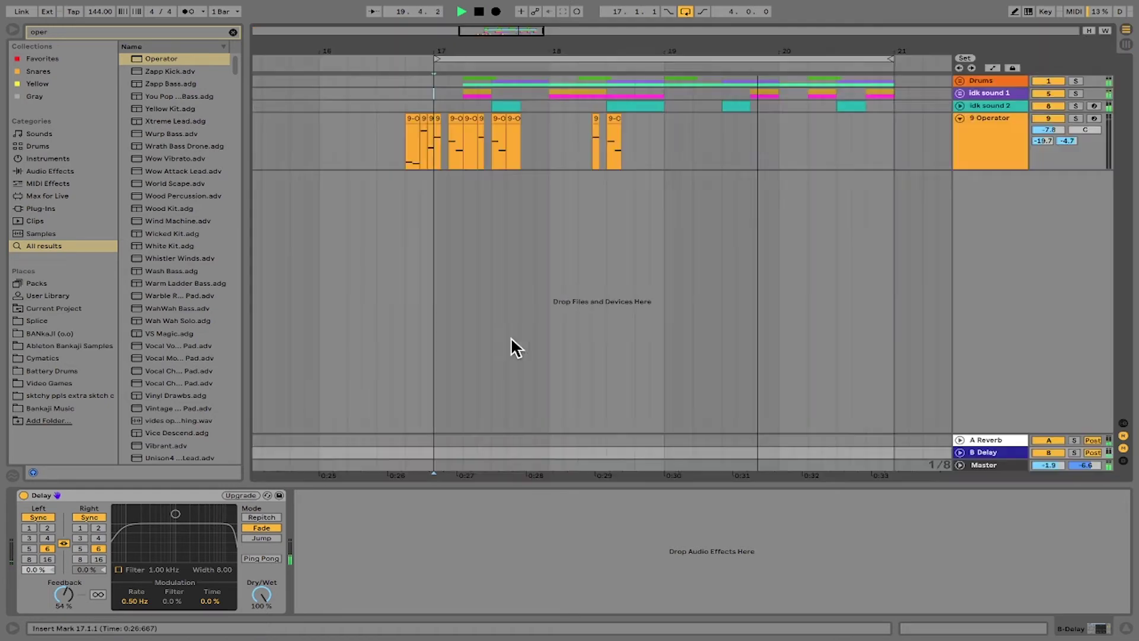
{"action": "key", "text": "space"}
{"action": "left_click", "coordinate": [429, 191]}
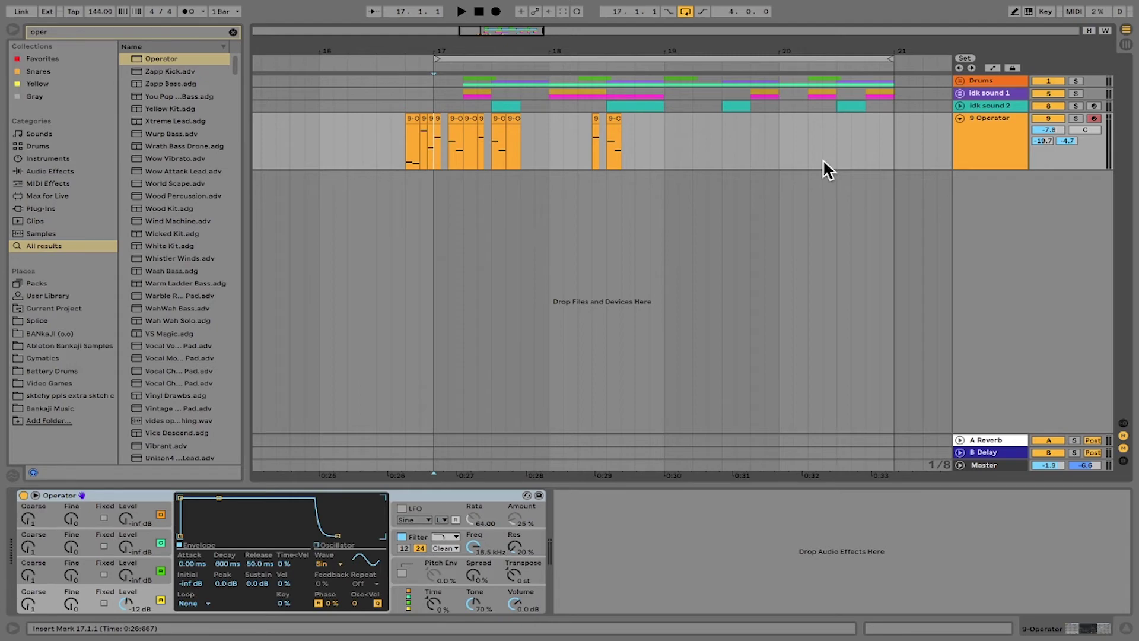
Clear the 'oper' browser search and play the 9 Operator track soloed.
{"action": "left_click", "coordinate": [232, 32]}
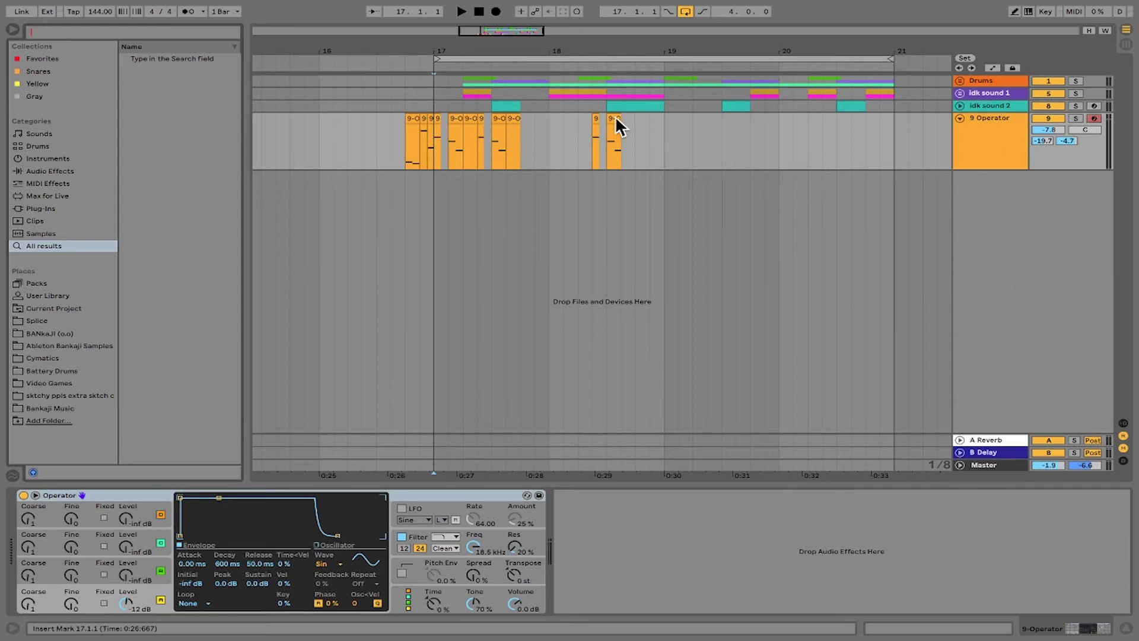
{"action": "left_click", "coordinate": [1075, 118]}
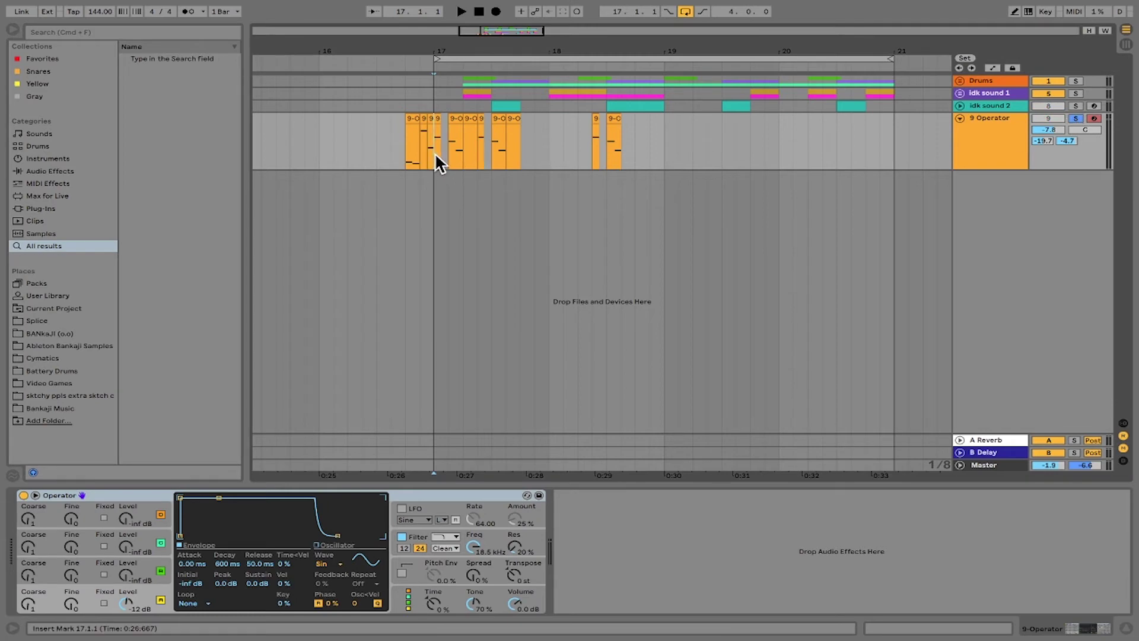
{"action": "key", "text": "space"}
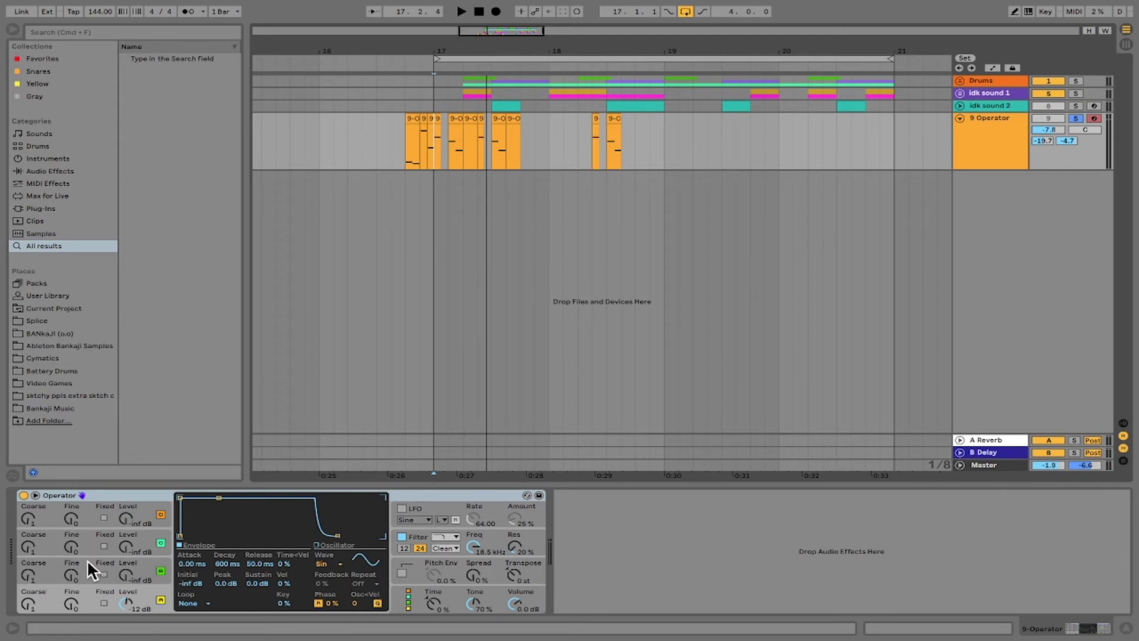
Set oscillator D's fine tuning to 185 and bring oscillator C up to -30 dB.
{"action": "left_click", "coordinate": [73, 604]}
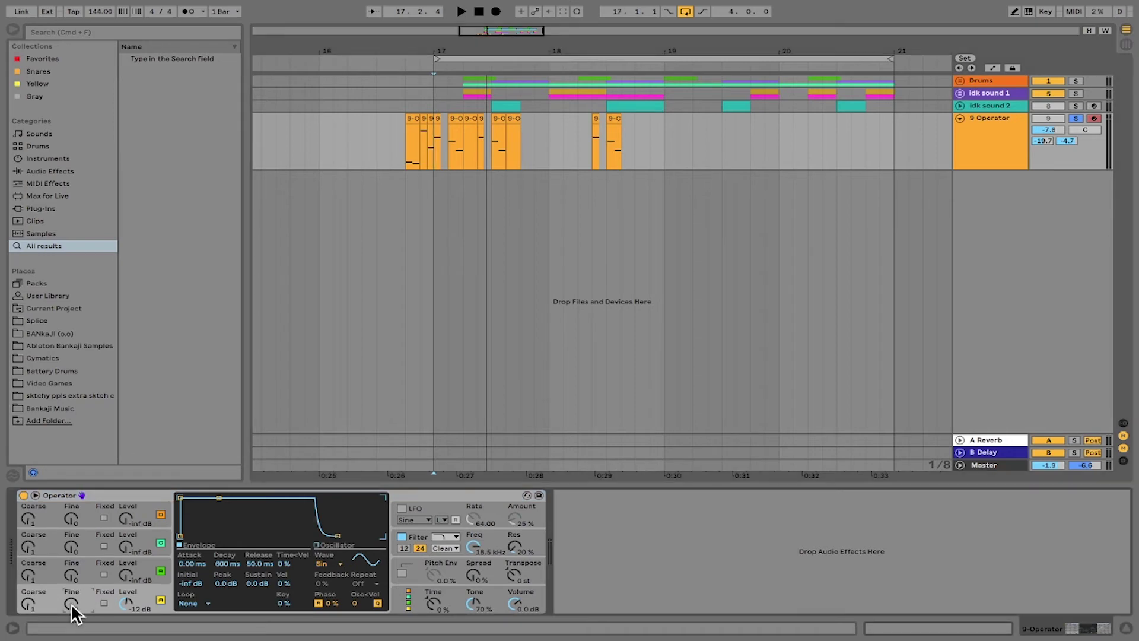
{"action": "left_click_drag", "start_coordinate": [71, 604], "coordinate": [71, 584]}
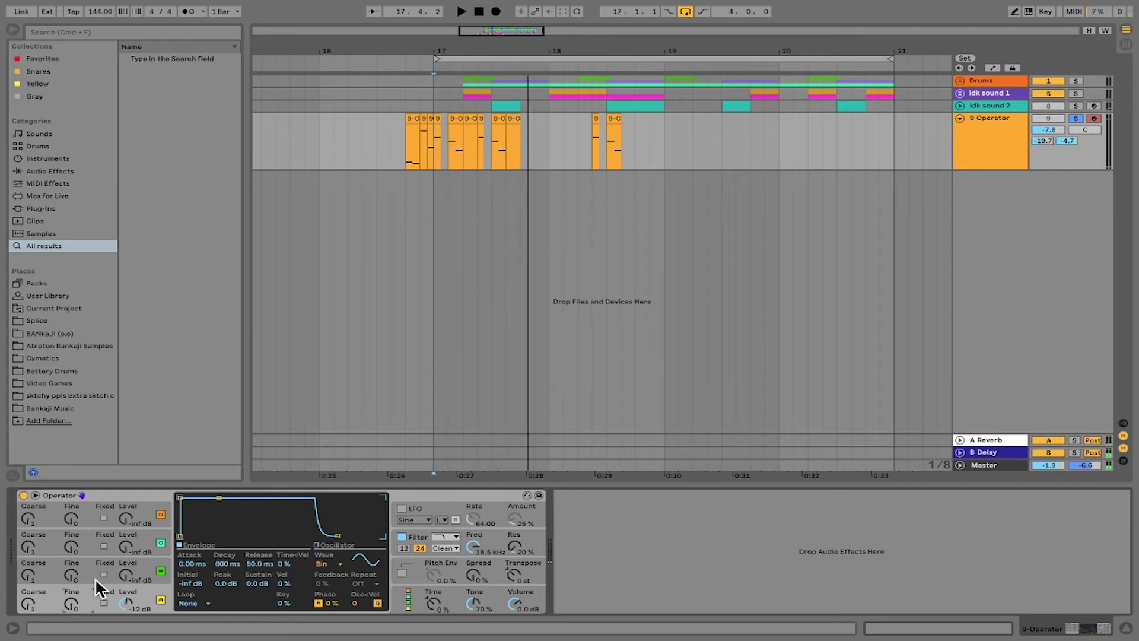
{"action": "mouse_move", "coordinate": [134, 573]}
{"action": "left_mouse_down"}
{"action": "mouse_move", "coordinate": [134, 552]}
{"action": "mouse_move", "coordinate": [125, 590]}
{"action": "left_mouse_up"}
{"action": "key", "text": "space"}
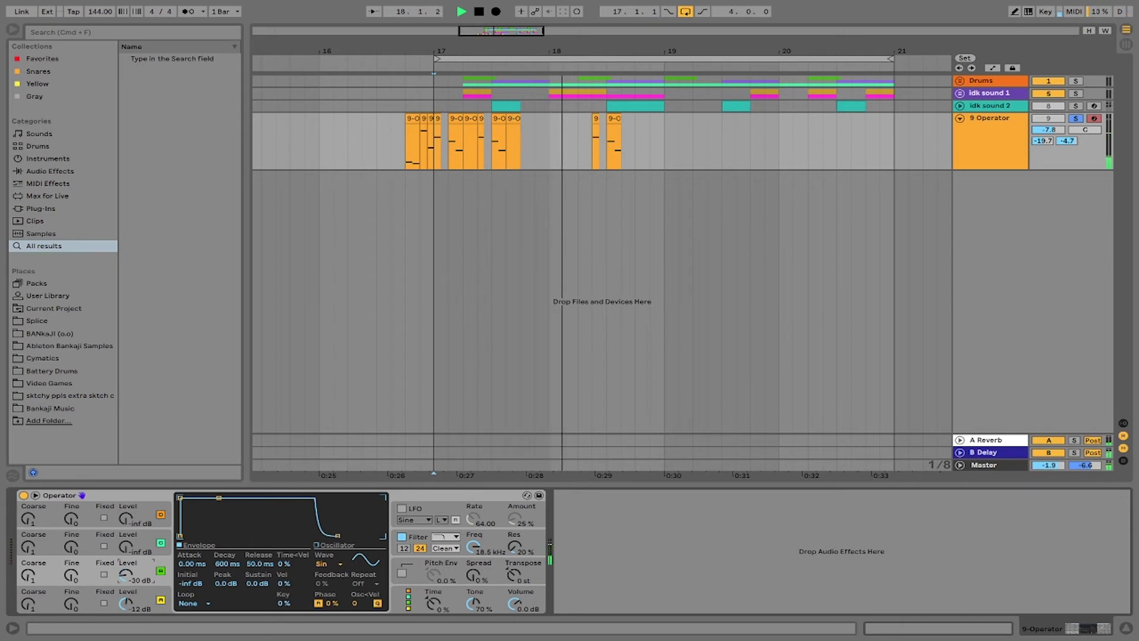
{"action": "key", "text": "space"}
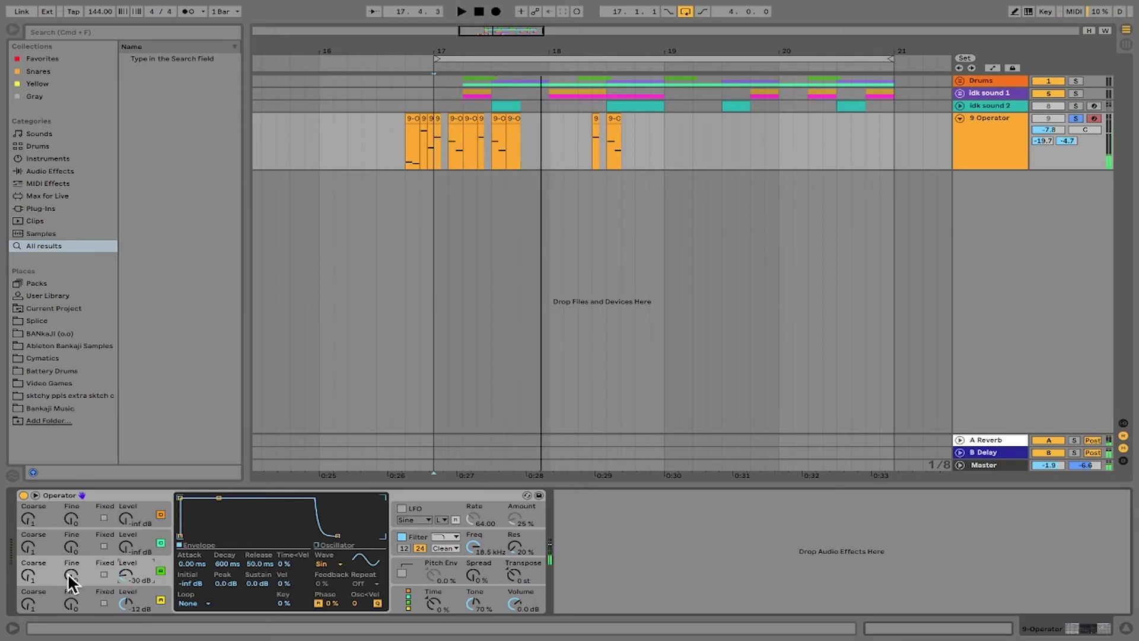
{"action": "key", "text": "space"}
Tune oscillator C's Fine to 490 and unsolo the 9 Operator track.
{"action": "left_click_drag", "start_coordinate": [72, 573], "coordinate": [72, 563]}
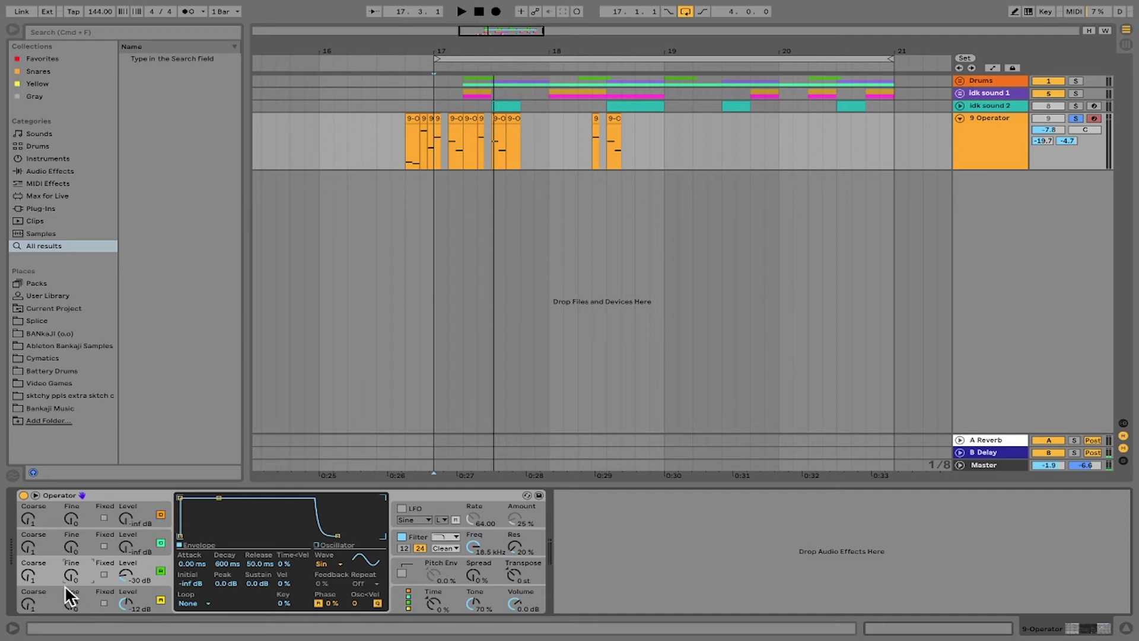
{"action": "left_click_drag", "start_coordinate": [76, 565], "coordinate": [72, 569]}
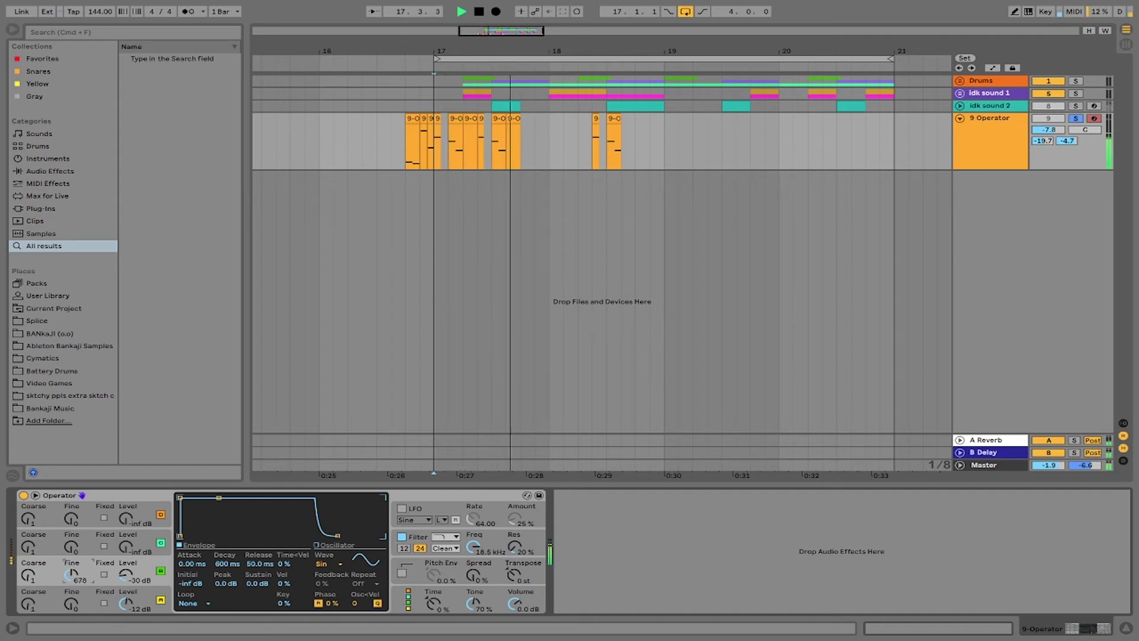
{"action": "key", "text": "space"}
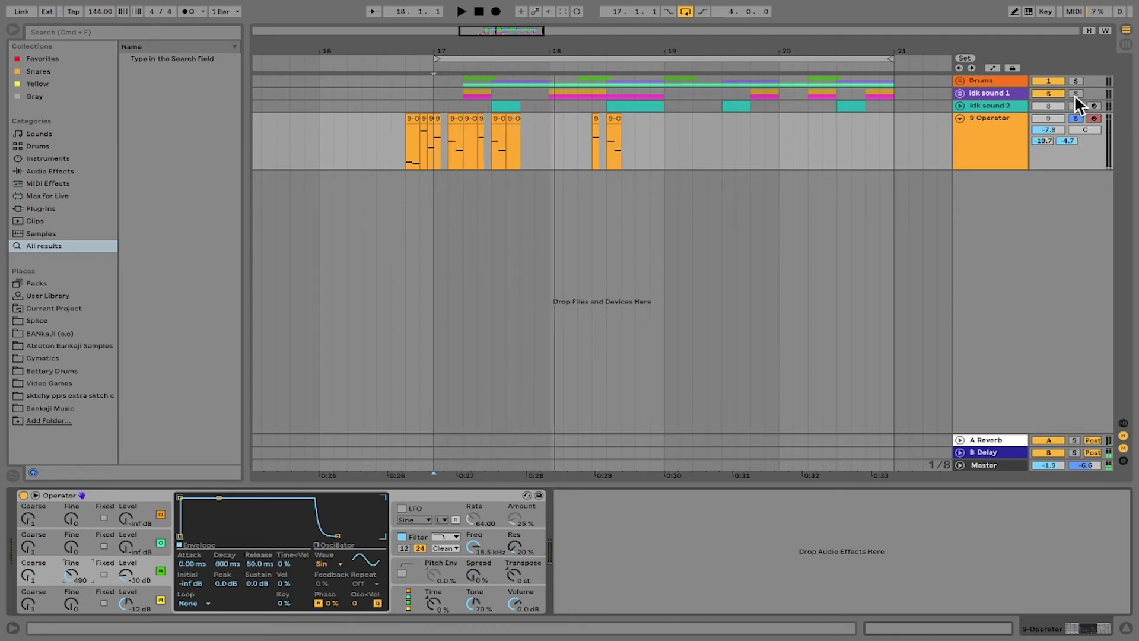
{"action": "left_click", "coordinate": [1076, 118]}
{"action": "key", "text": "space"}
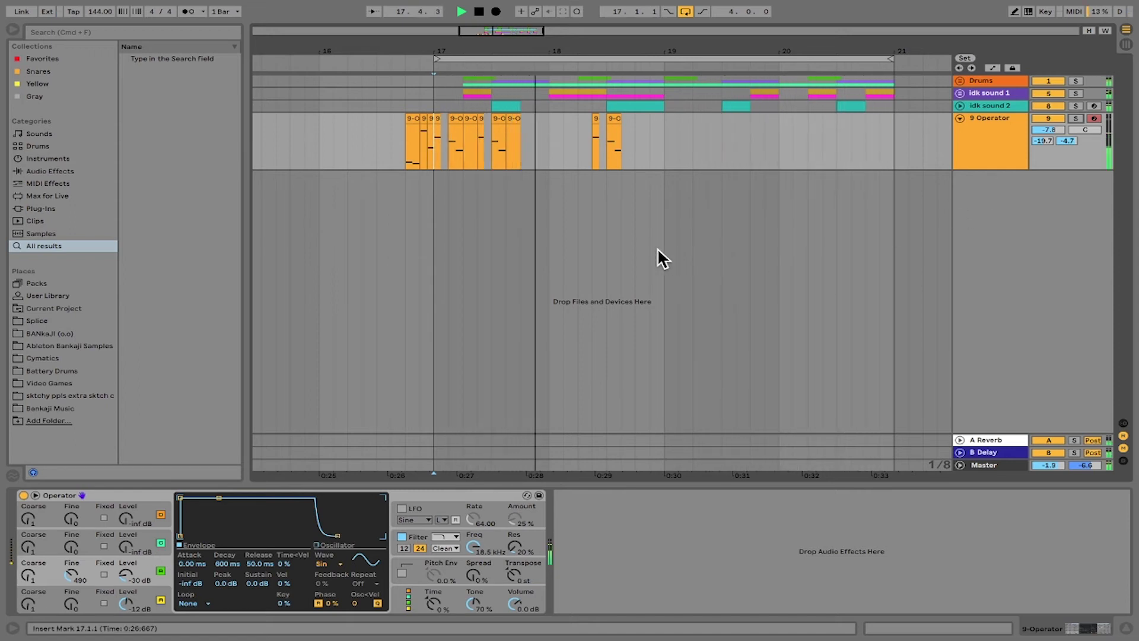
Bring oscillator B up to -6.7 dB with fine tuning 138.
{"action": "key", "text": "space"}
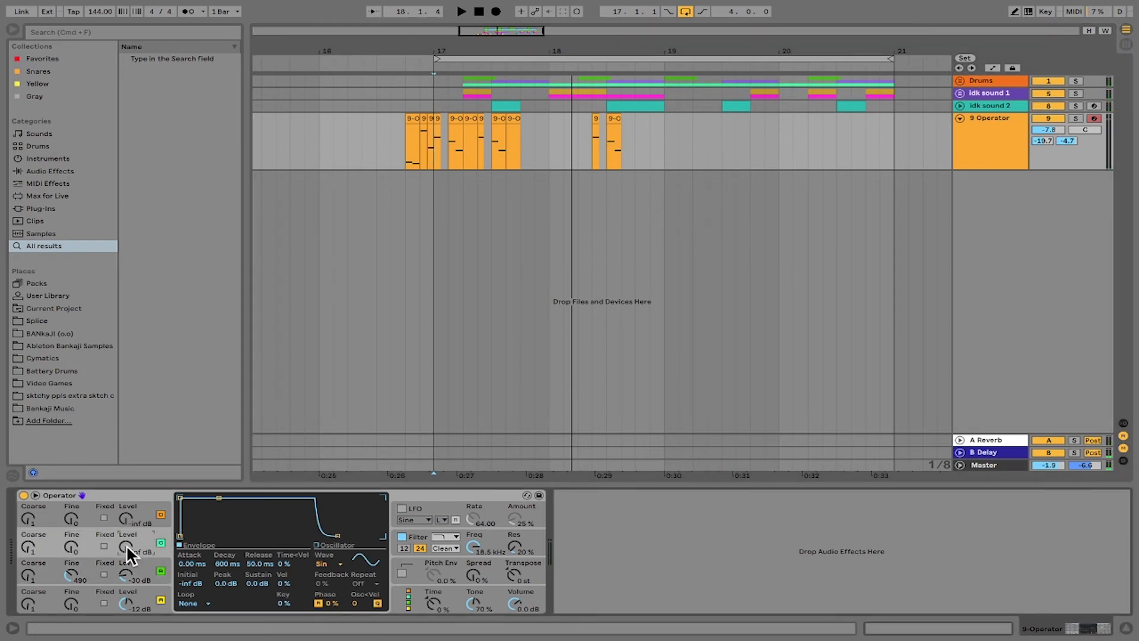
{"action": "left_click_drag", "start_coordinate": [127, 543], "coordinate": [126, 522]}
{"action": "key", "text": "space"}
{"action": "key", "text": "space"}
{"action": "key", "text": "space"}
{"action": "key", "text": "space"}
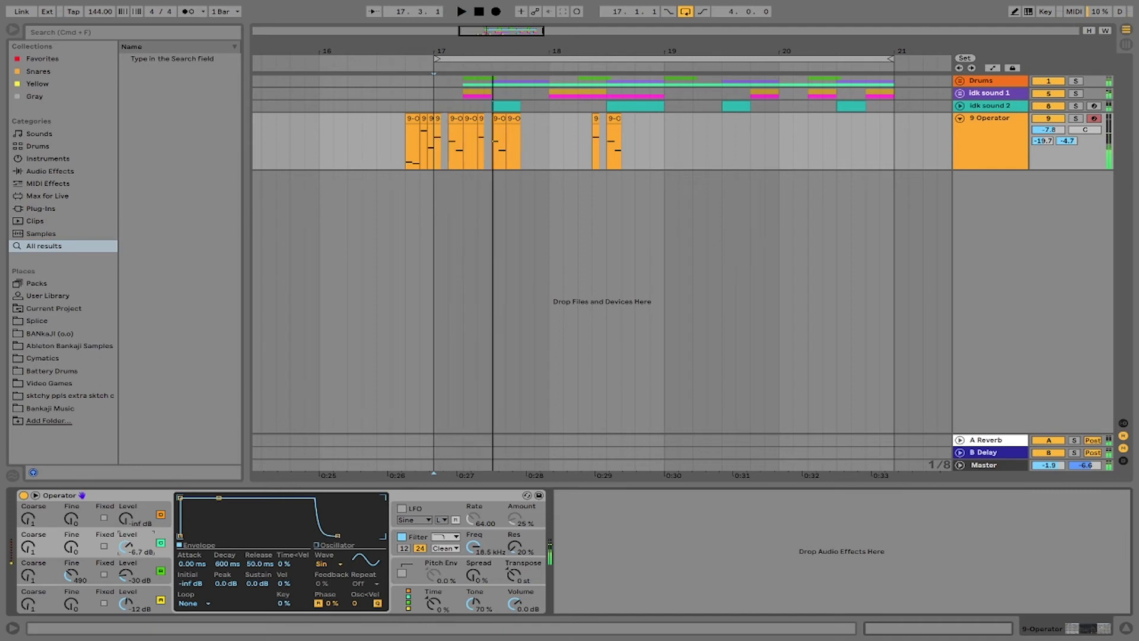
{"action": "key", "text": "space"}
{"action": "left_click_drag", "start_coordinate": [72, 546], "coordinate": [71, 522]}
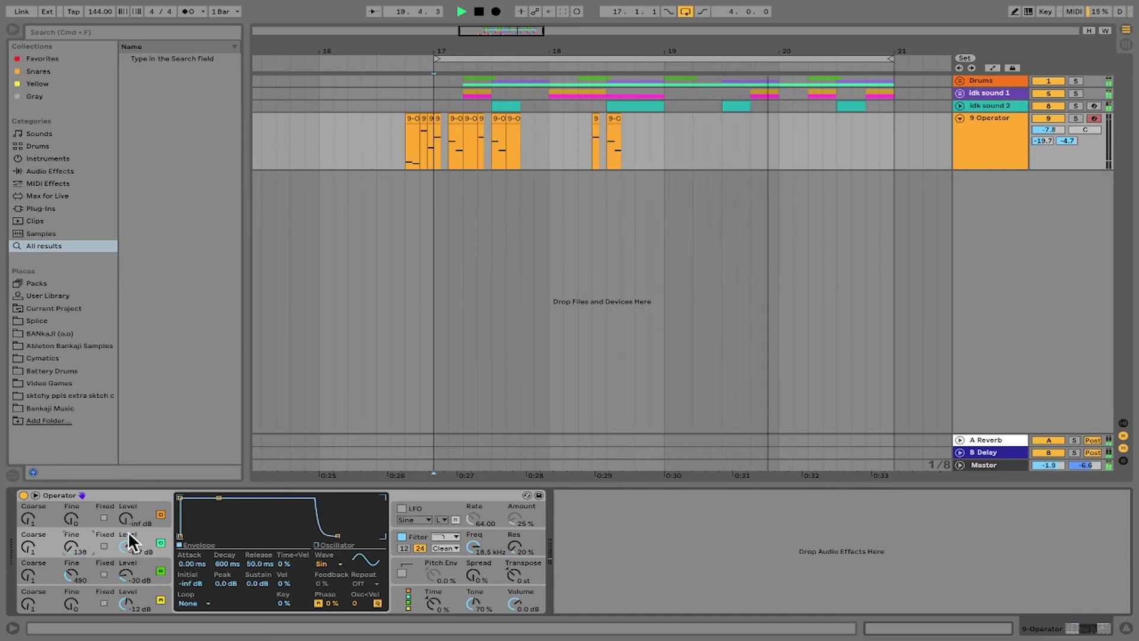
{"action": "key", "text": "space"}
Raise oscillator A to -4.4 dB with Fine 203, enable the filter, and solo the track.
{"action": "left_click_drag", "start_coordinate": [123, 517], "coordinate": [123, 475]}
{"action": "key", "text": "space"}
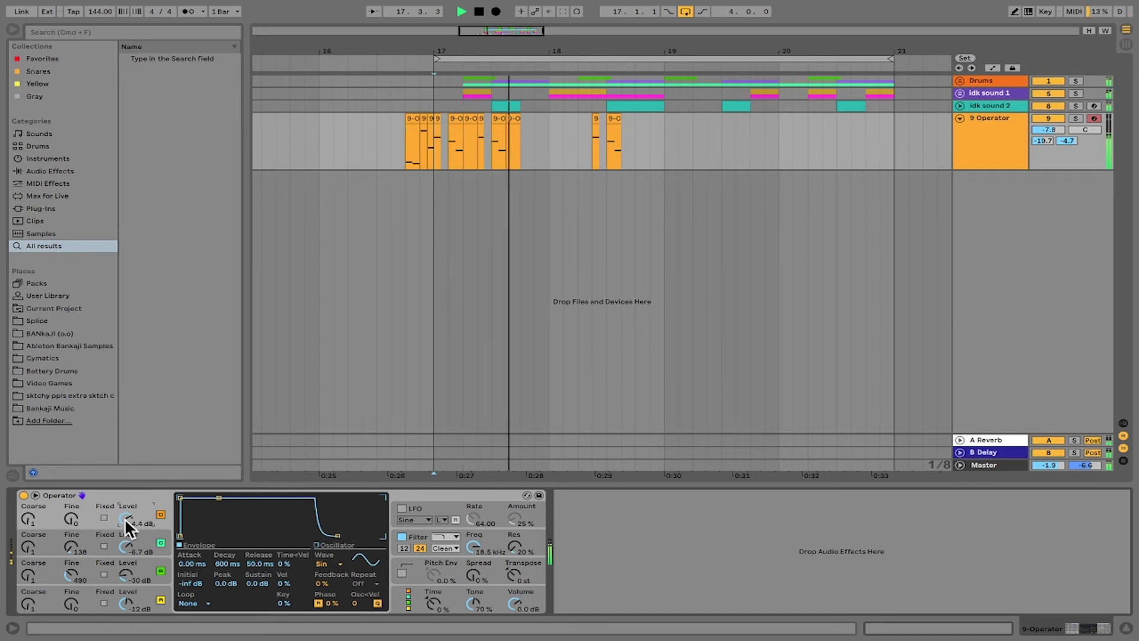
{"action": "key", "text": "space"}
{"action": "mouse_move", "coordinate": [71, 518]}
{"action": "left_mouse_down"}
{"action": "mouse_move", "coordinate": [71, 487]}
{"action": "mouse_move", "coordinate": [72, 530]}
{"action": "left_mouse_up"}
{"action": "key", "text": "space"}
{"action": "key", "text": "space"}
{"action": "key", "text": "space"}
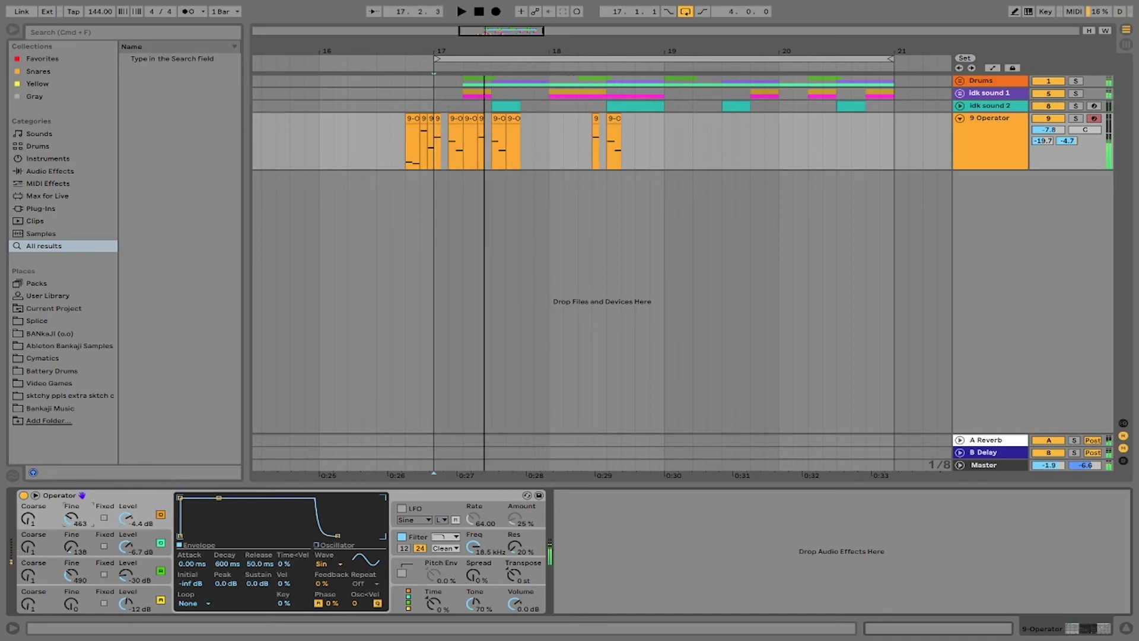
{"action": "key", "text": "space"}
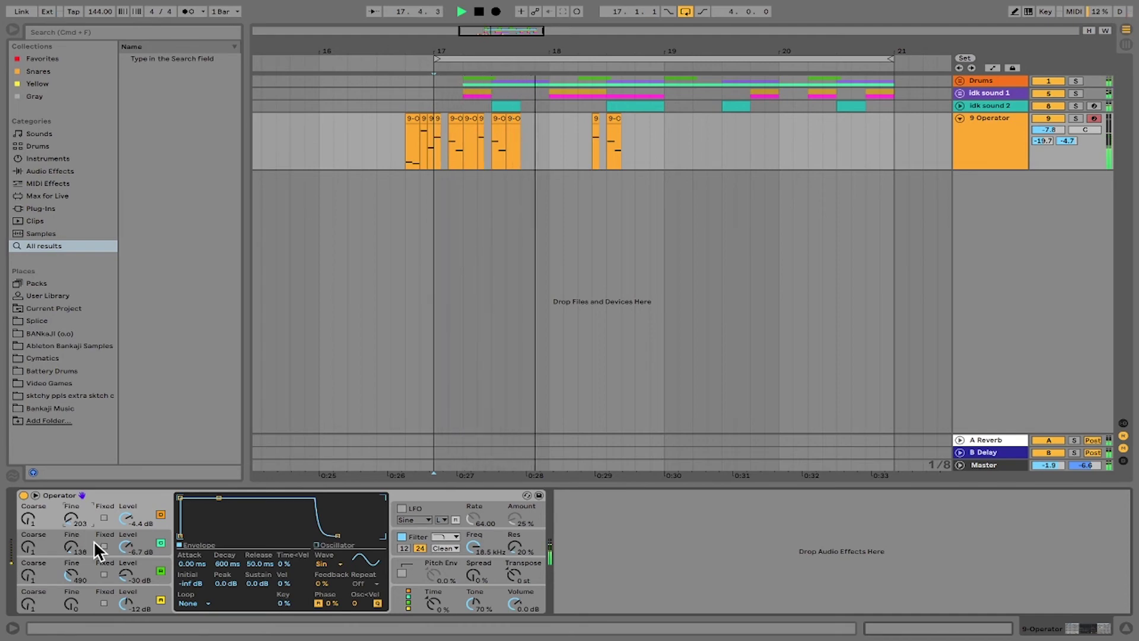
{"action": "left_click", "coordinate": [402, 536]}
{"action": "key", "text": "space"}
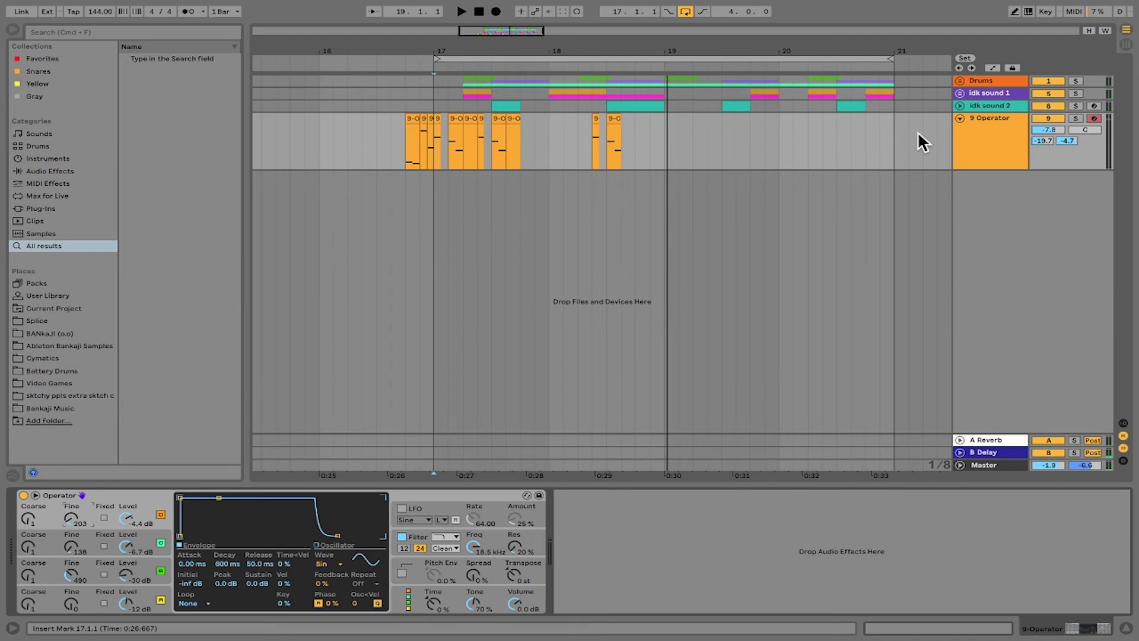
{"action": "left_click", "coordinate": [1076, 118]}
{"action": "key", "text": "space"}
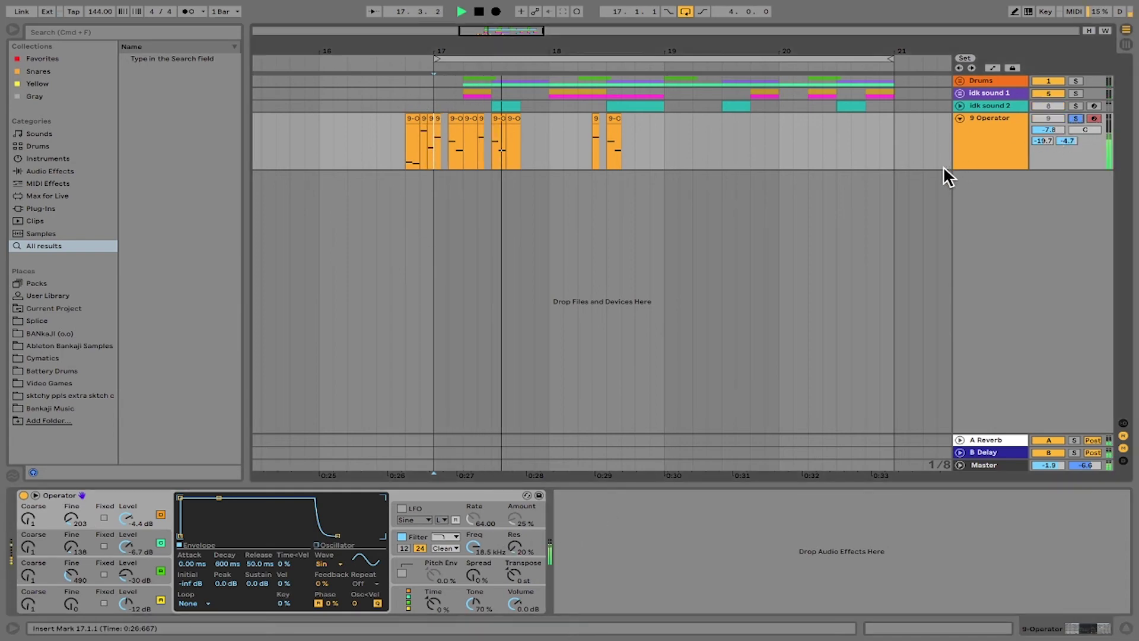
Unfold the idk sound 1 group and select the idk serum vol 1 track.
{"action": "key", "text": "space"}
{"action": "left_click", "coordinate": [984, 92]}
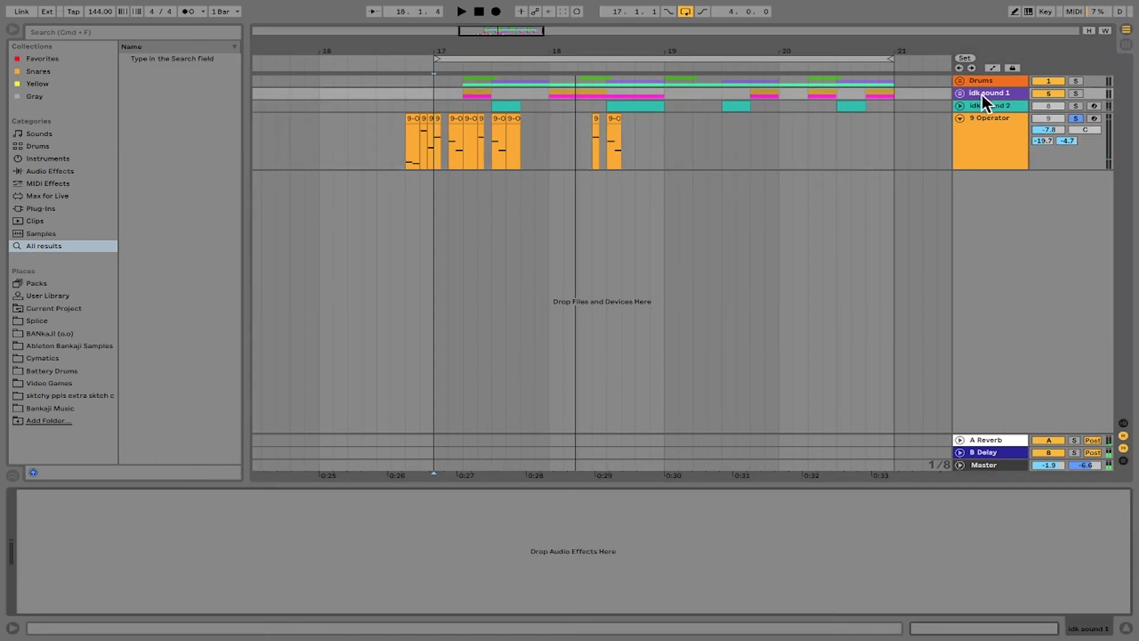
{"action": "left_click", "coordinate": [960, 92]}
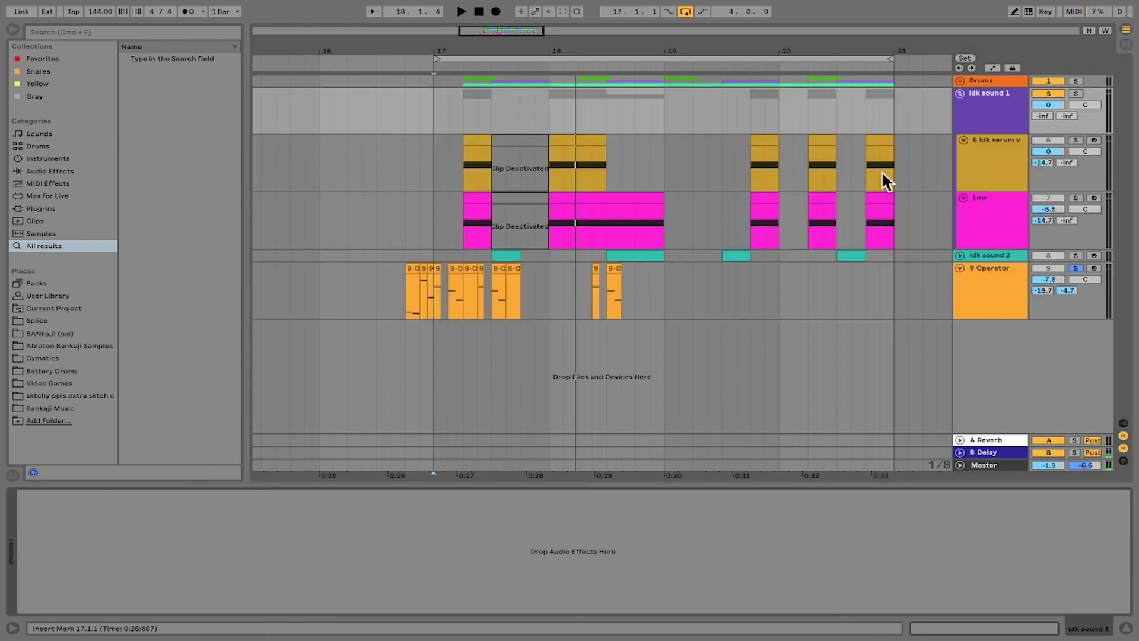
{"action": "left_click", "coordinate": [976, 156]}
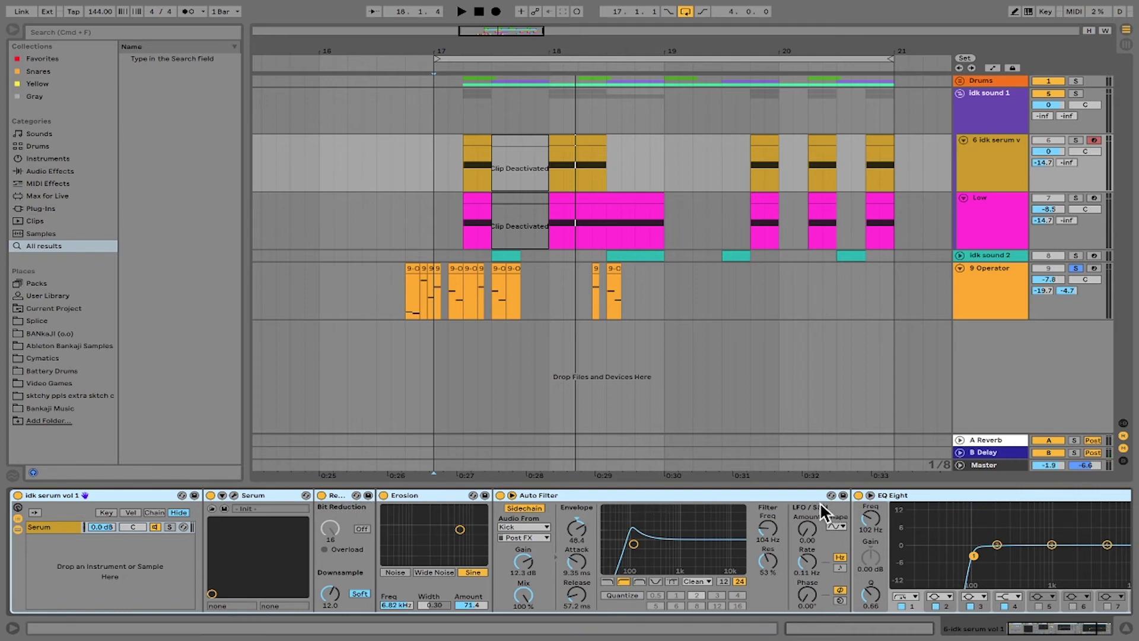
Copy the Redux, Erosion, Auto Filter and EQ Eight effects from the serum track.
{"action": "left_click", "coordinate": [897, 501]}
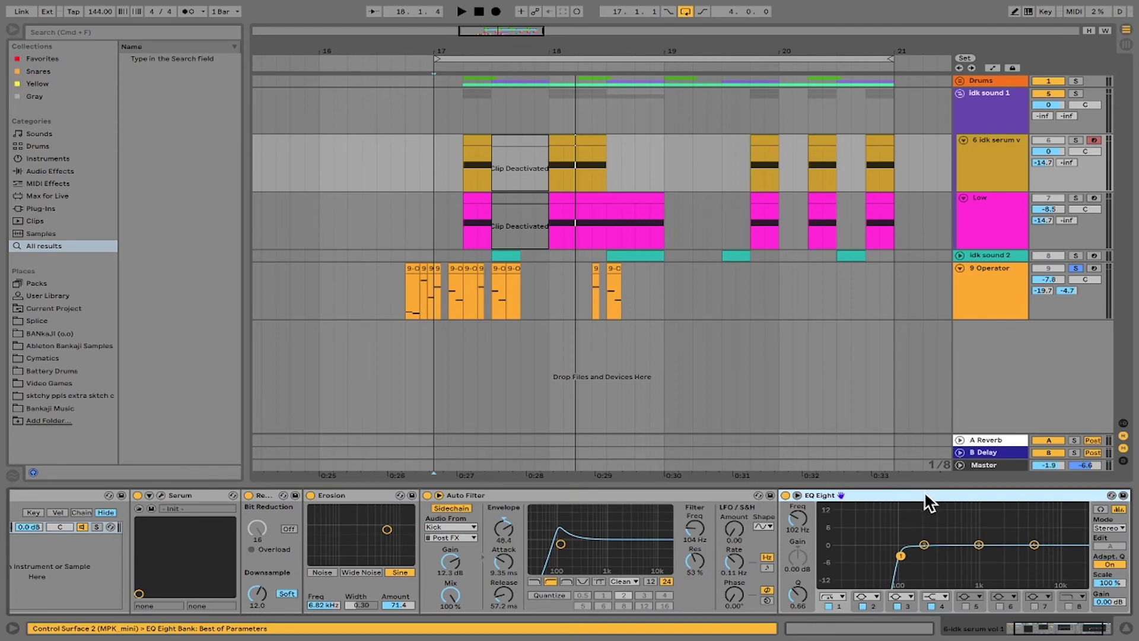
{"action": "scroll", "coordinate": [544, 524], "scroll_direction": "up", "scroll_amount": 3}
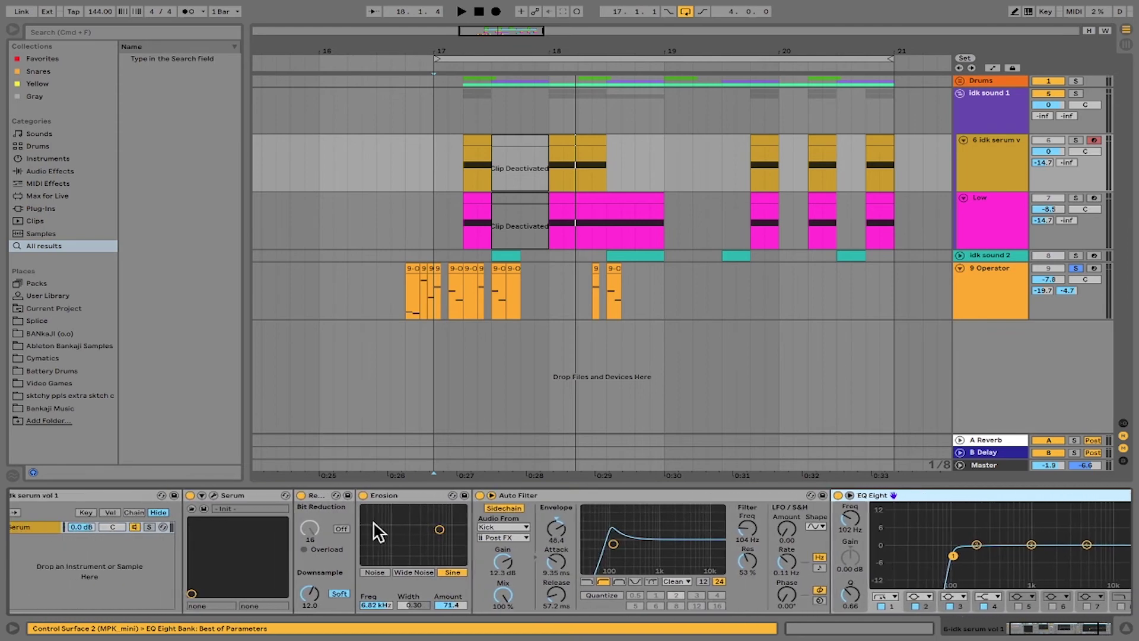
{"action": "left_click", "coordinate": [324, 495]}
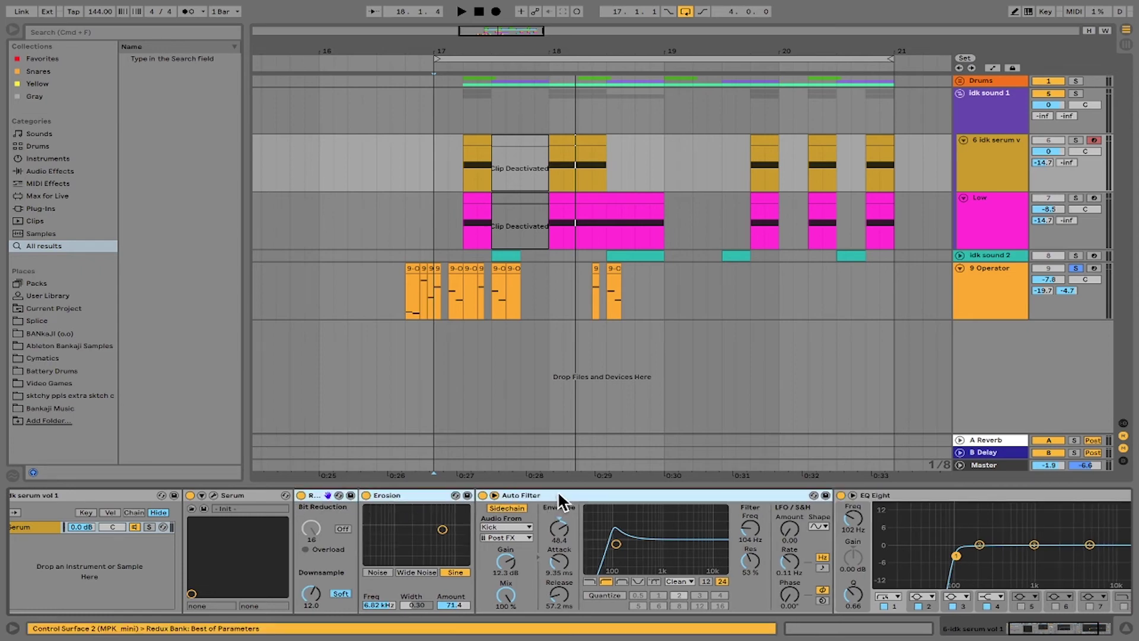
{"action": "right_click", "coordinate": [919, 503]}
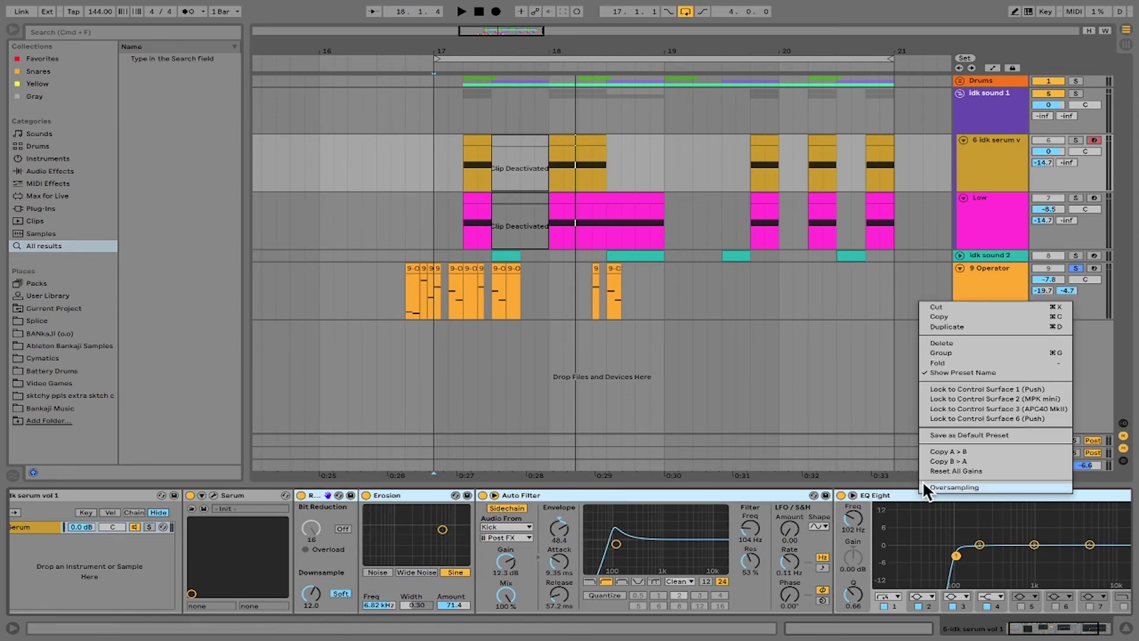
{"action": "left_click", "coordinate": [961, 326]}
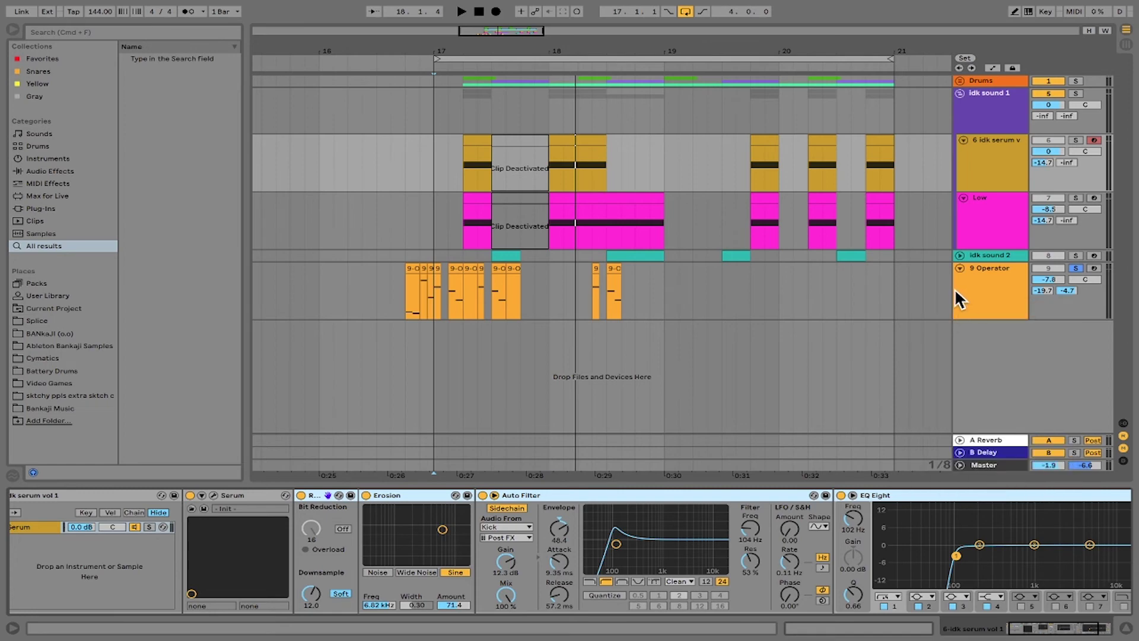
{"action": "left_click", "coordinate": [982, 287]}
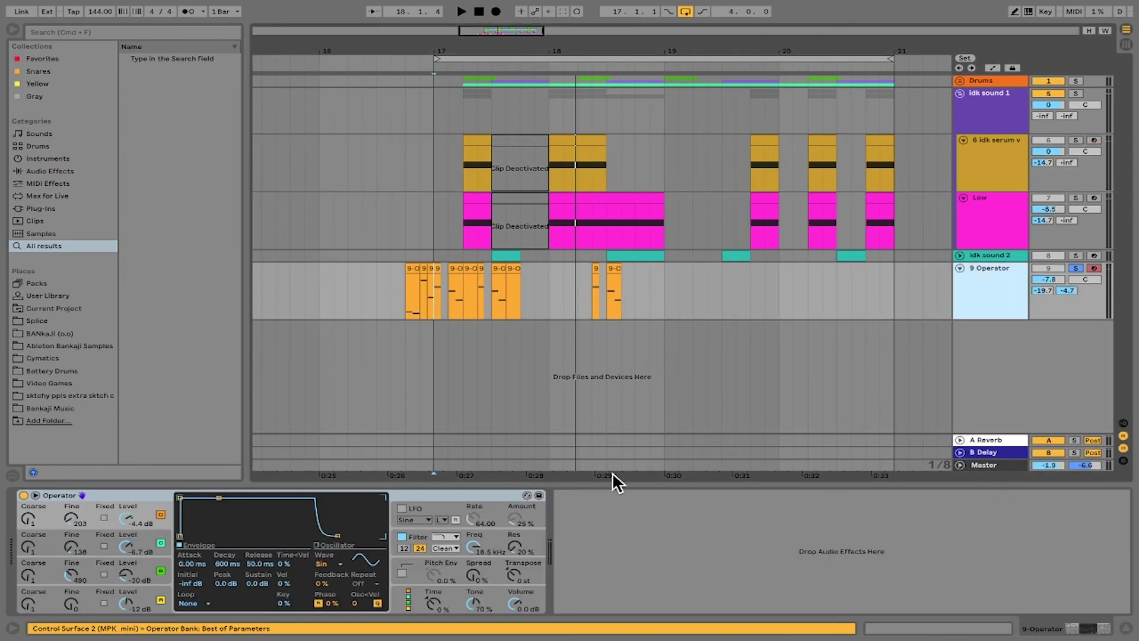
Paste the copied effects after Operator and audition, then unsolo the 9 Operator track.
{"action": "right_click", "coordinate": [611, 522]}
{"action": "left_click", "coordinate": [628, 530]}
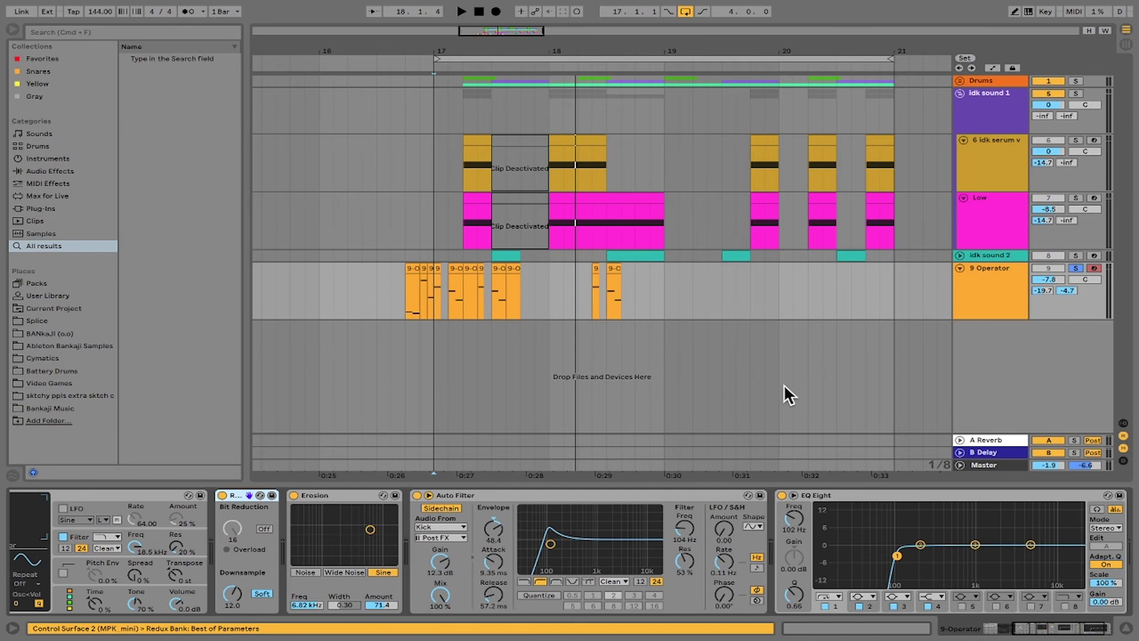
{"action": "key", "text": "space"}
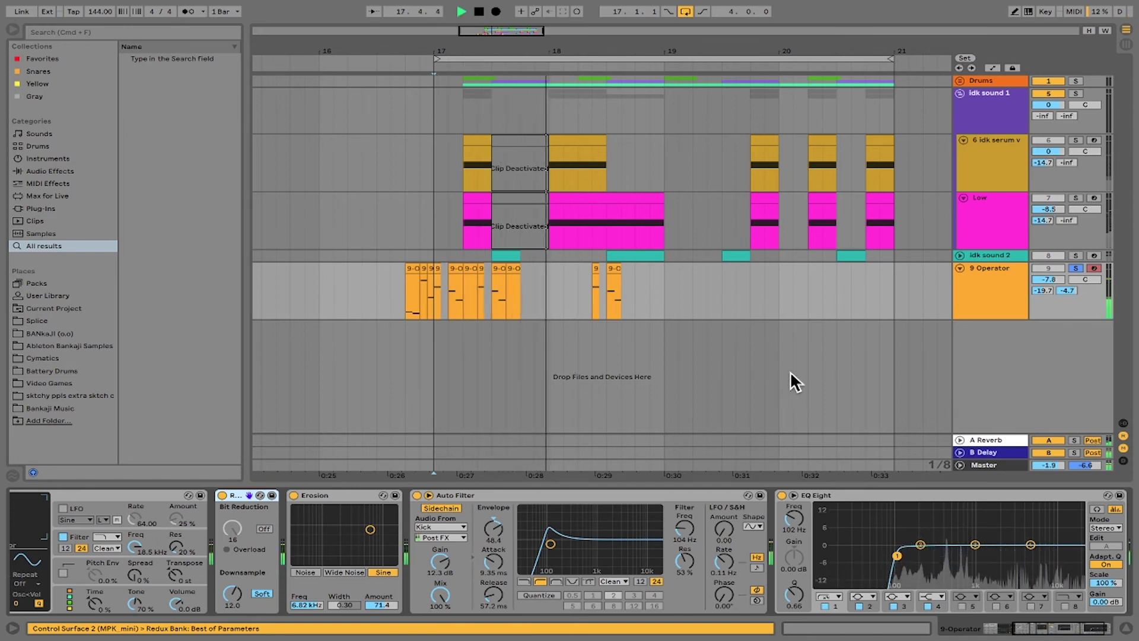
{"action": "key", "text": "space"}
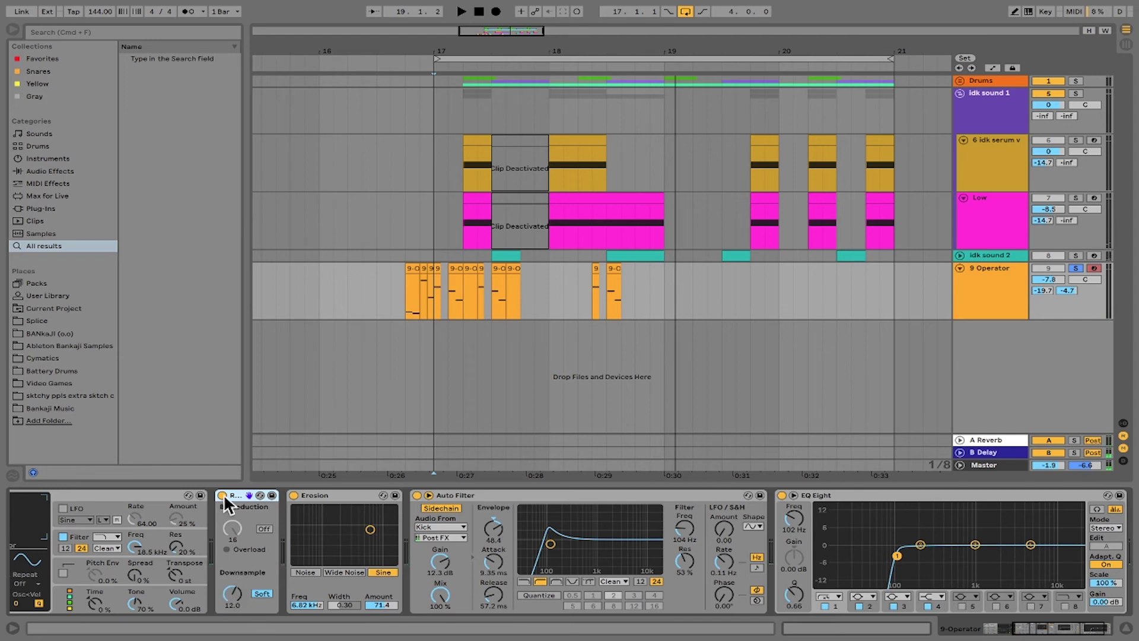
{"action": "key", "text": "space"}
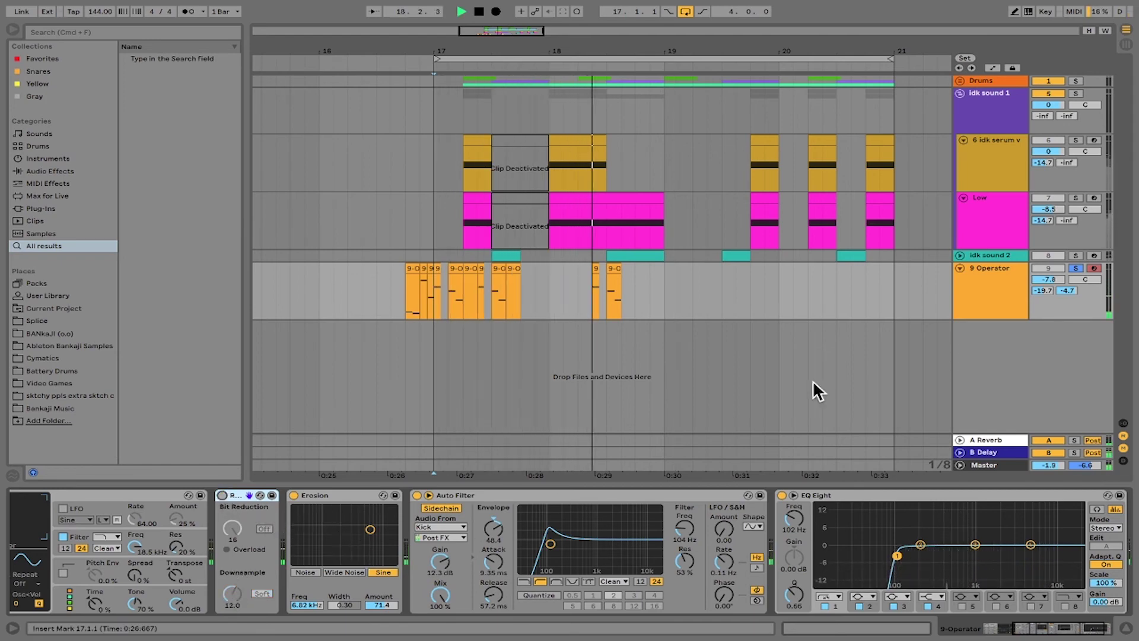
{"action": "left_click", "coordinate": [1075, 267]}
{"action": "key", "text": "space"}
{"action": "key", "text": "space"}
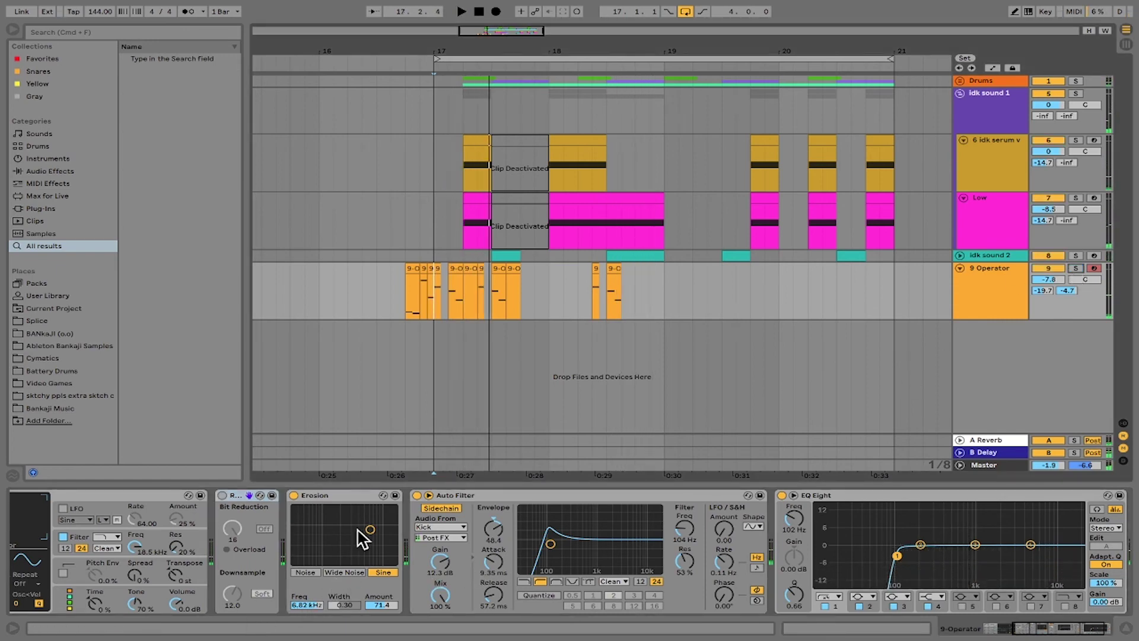
Lower Erosion to 18.6 and raise the Auto Filter cutoff to about 758 Hz.
{"action": "left_click_drag", "start_coordinate": [371, 530], "coordinate": [369, 545]}
{"action": "key", "text": "space"}
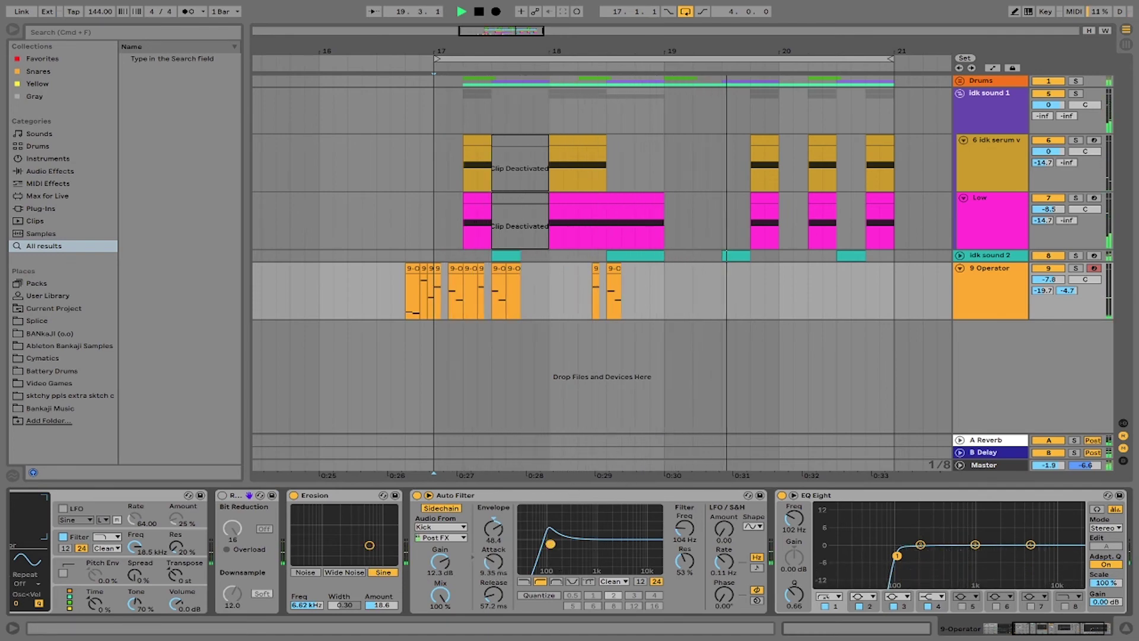
{"action": "left_click_drag", "start_coordinate": [550, 544], "coordinate": [592, 545]}
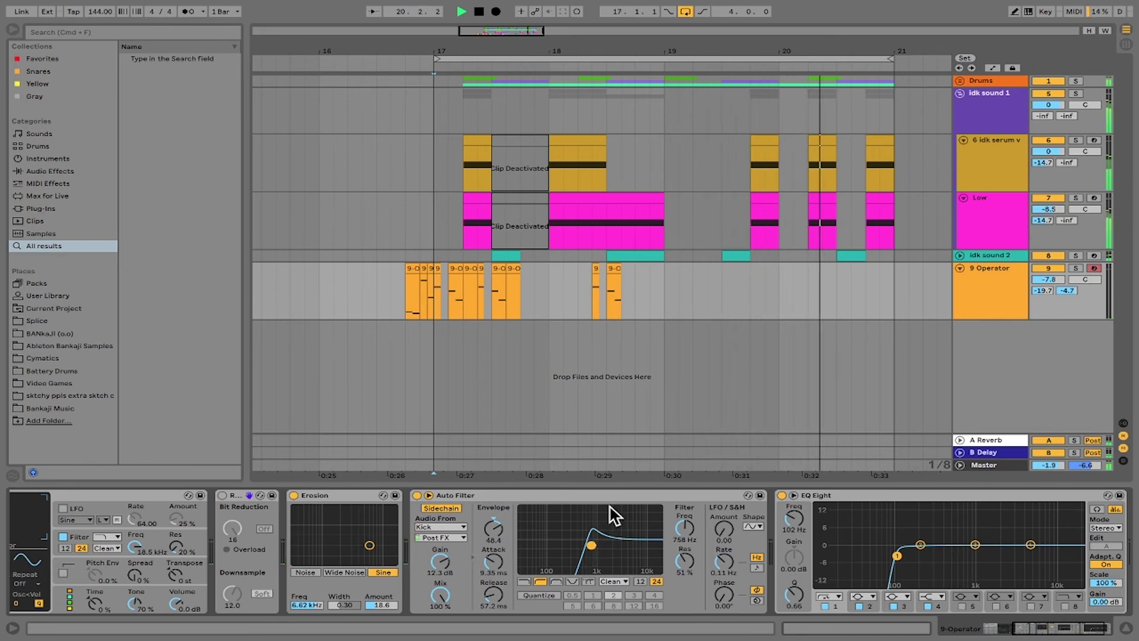
Play back the Operator track from the start of bar 16 to hear the pickup.
{"action": "left_click", "coordinate": [410, 297]}
{"action": "key", "text": "space"}
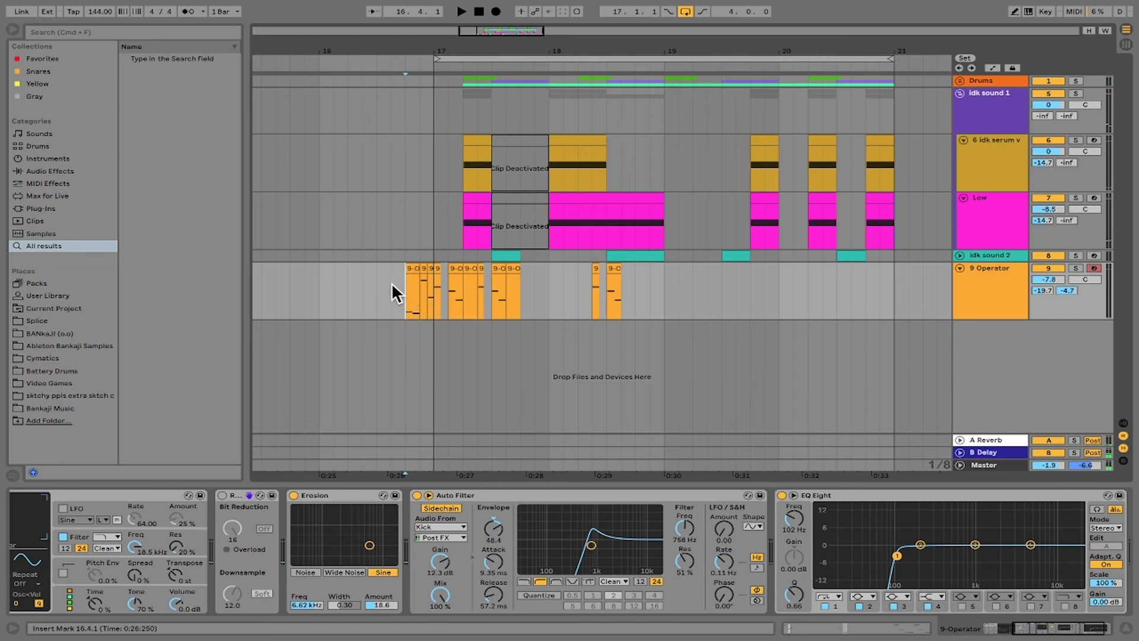
{"action": "left_click", "coordinate": [319, 289]}
{"action": "key", "text": "space"}
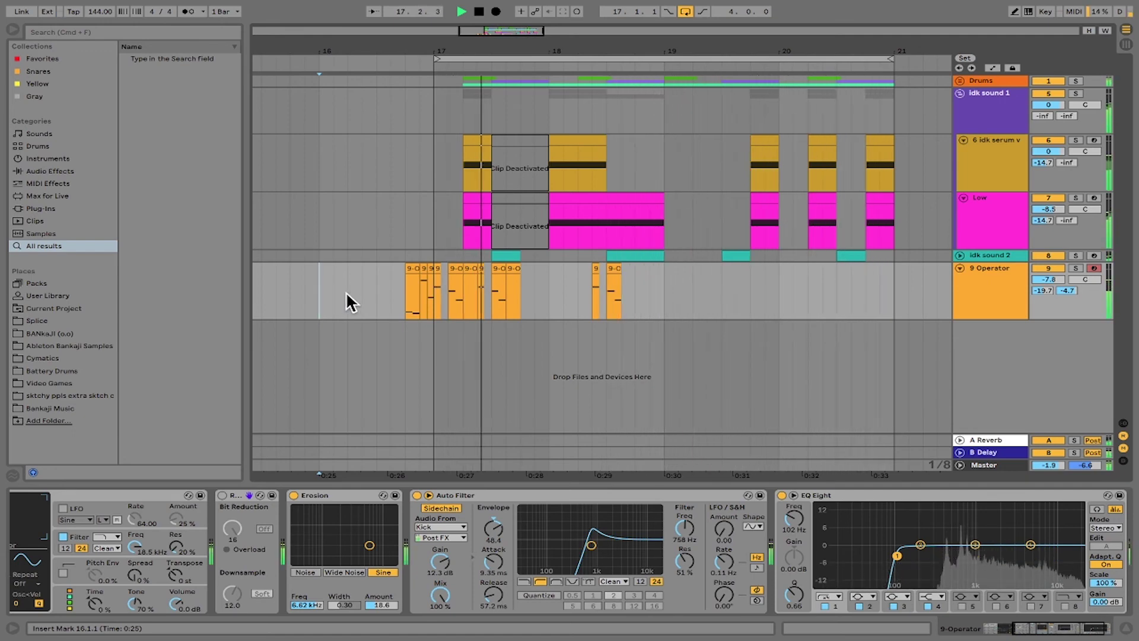
{"action": "key", "text": "space"}
Paste the Operator track's bar 16 pickup clips at bar 20 and play from there.
{"action": "left_click_drag", "start_coordinate": [318, 298], "coordinate": [399, 292]}
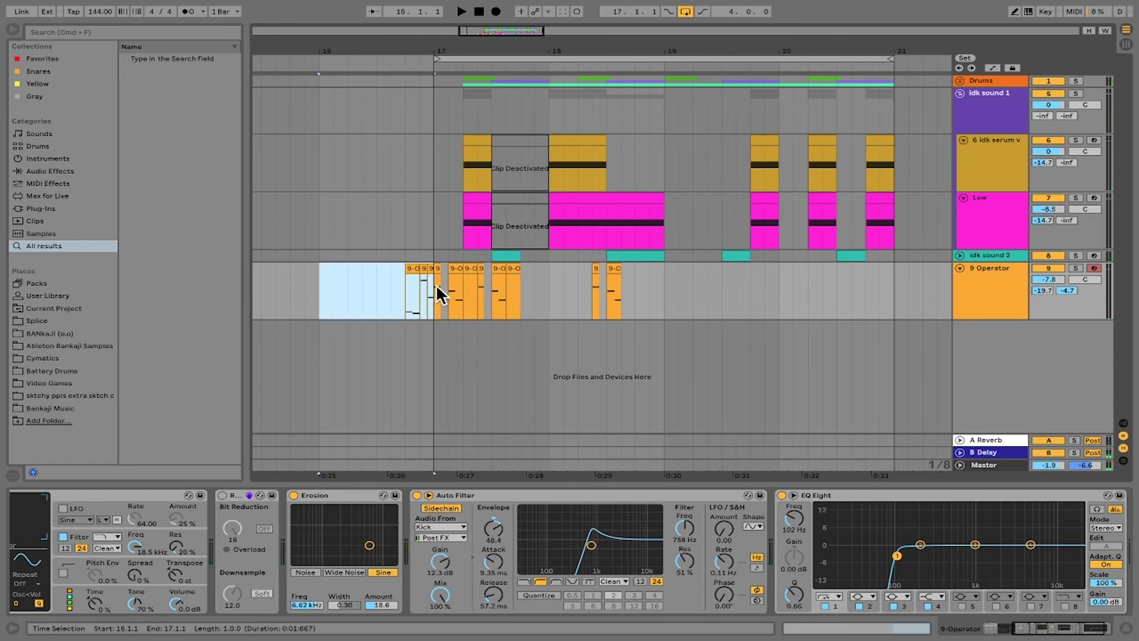
{"action": "left_click", "coordinate": [777, 294]}
{"action": "key", "text": "ctrl+v"}
{"action": "key", "text": "space"}
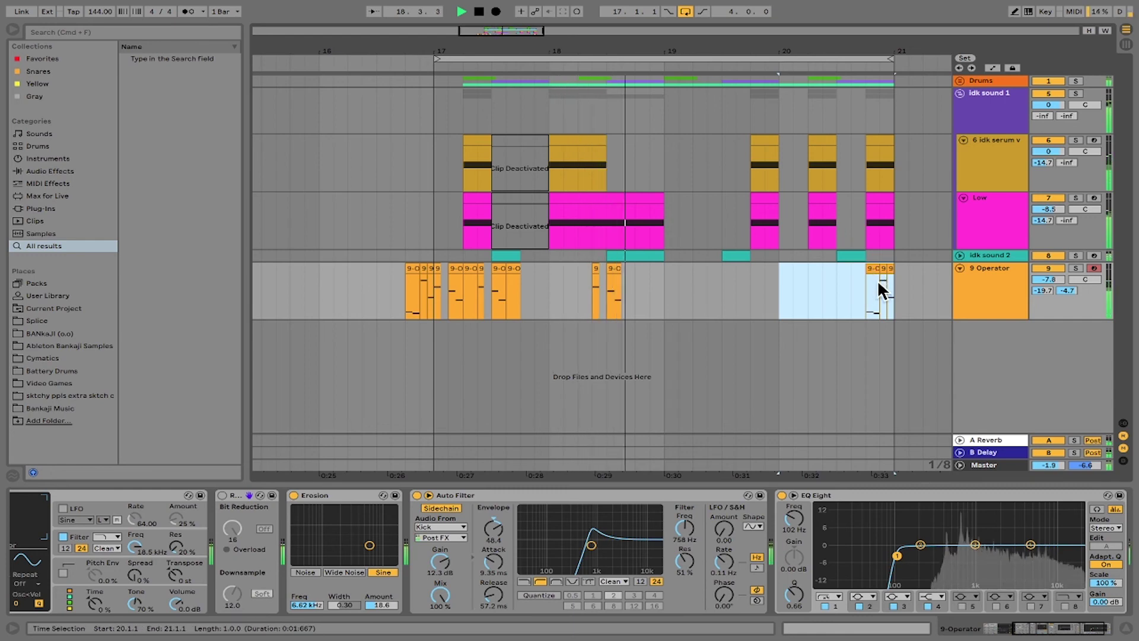
Deactivate one of the small clips at the end of bar 20.
{"action": "left_click_drag", "start_coordinate": [879, 285], "coordinate": [890, 288]}
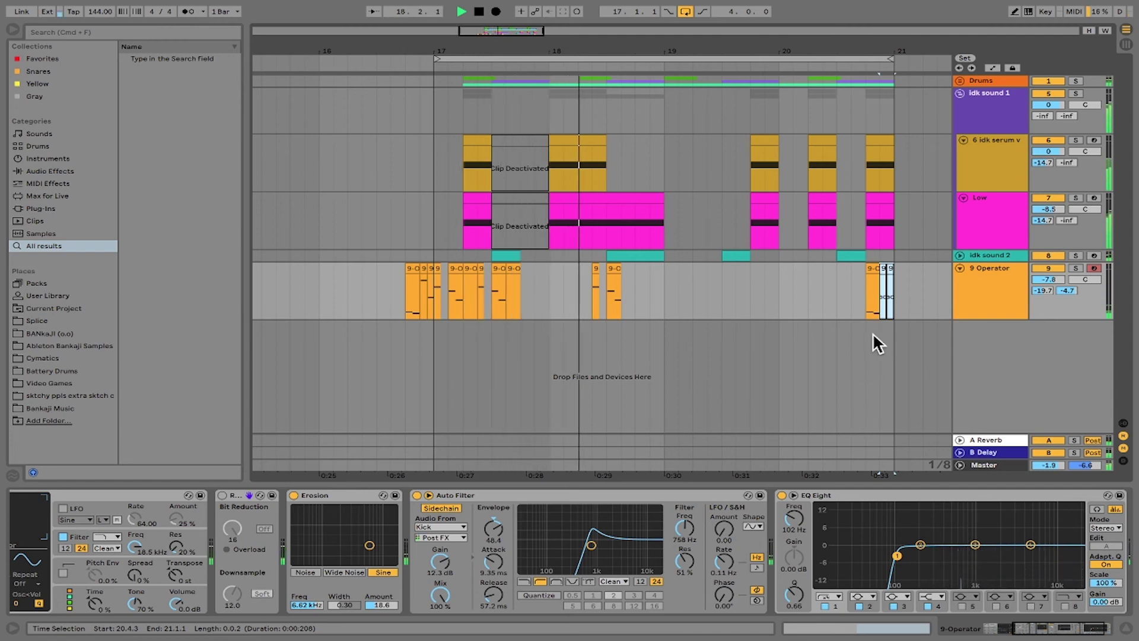
{"action": "left_click", "coordinate": [871, 267]}
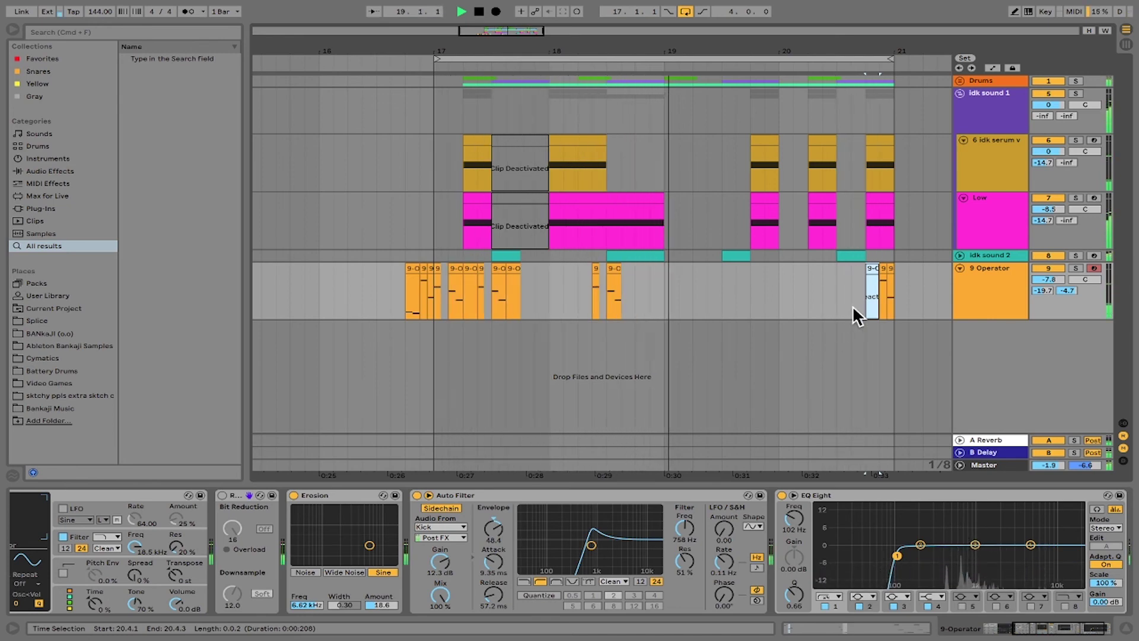
{"action": "left_click", "coordinate": [890, 285]}
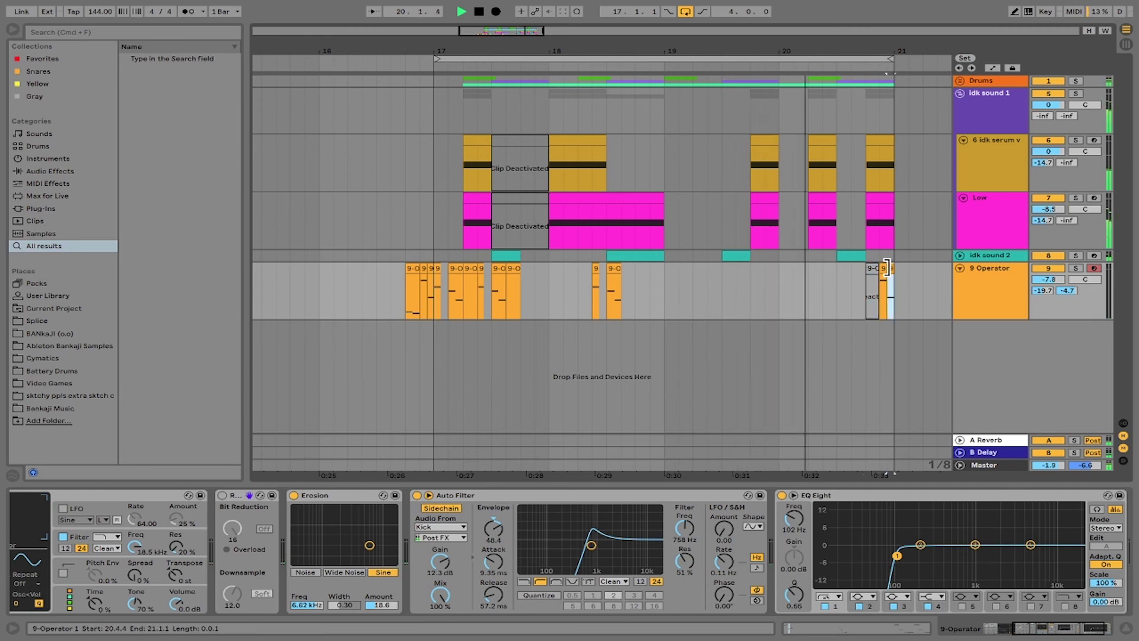
{"action": "key", "text": "0"}
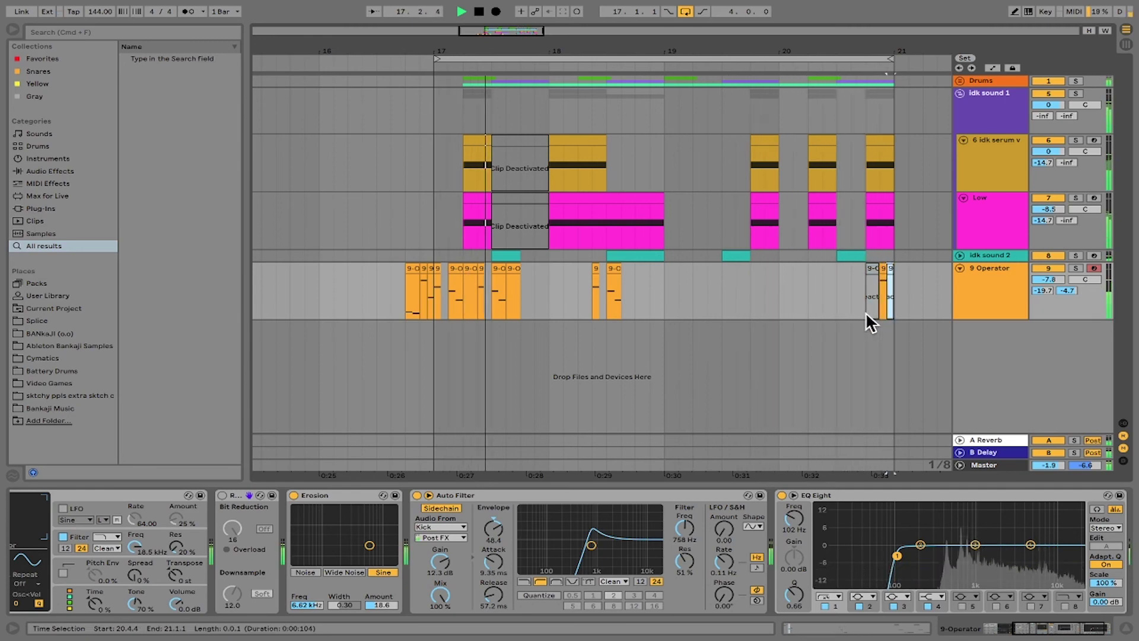
{"action": "left_click", "coordinate": [883, 272]}
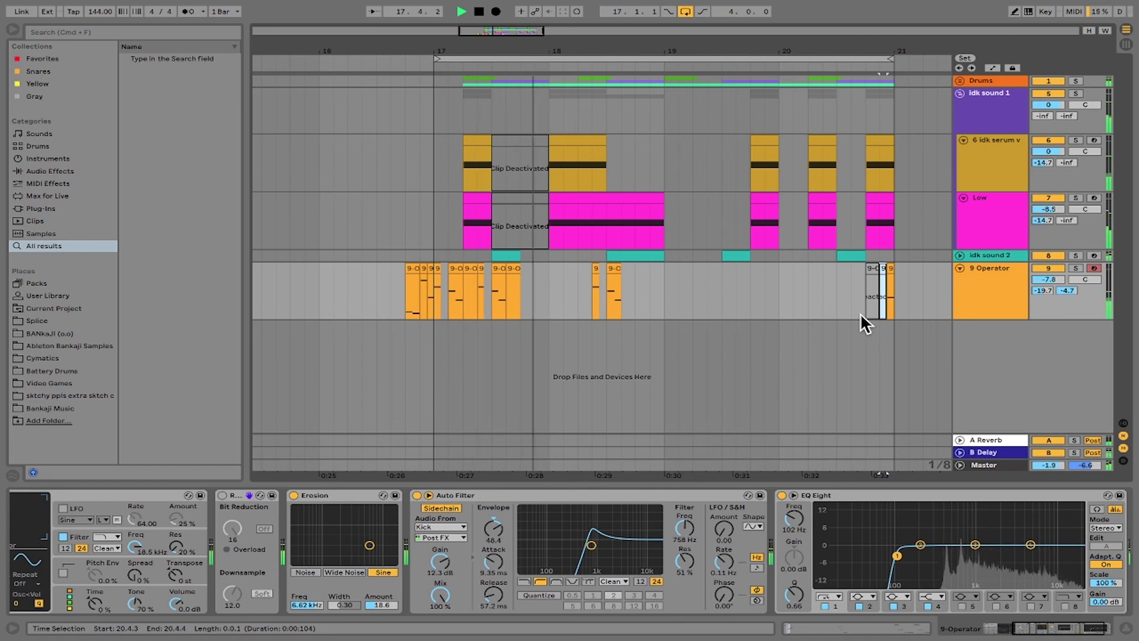
{"action": "key", "text": "space"}
Rename the Operator track to 'idk melody 1'.
{"action": "left_click", "coordinate": [979, 277]}
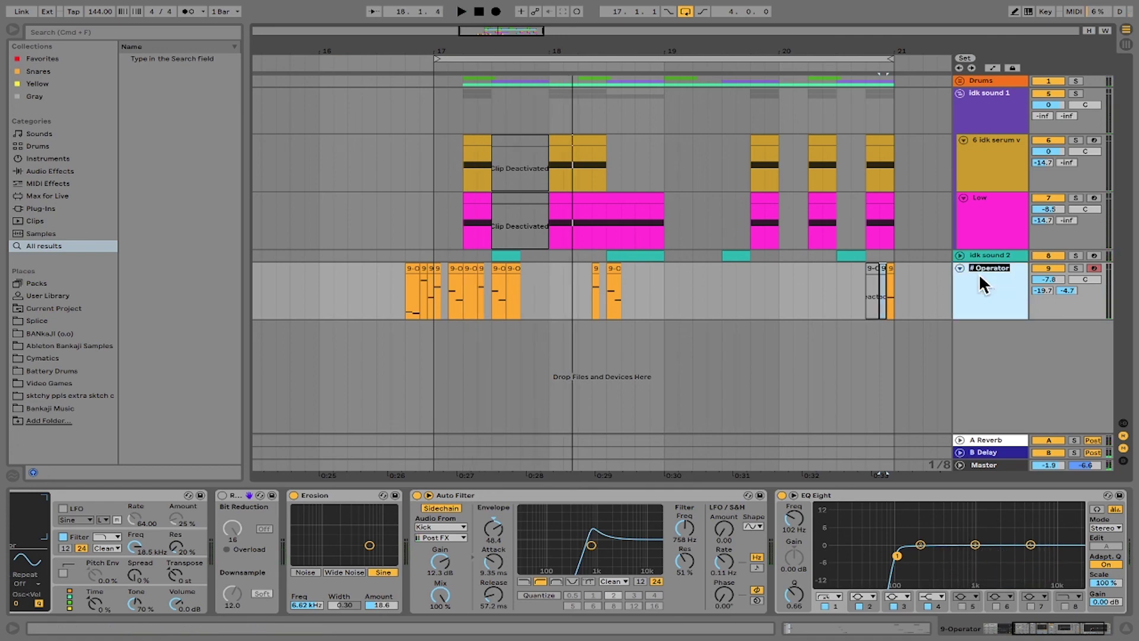
{"action": "type", "text": "melody 1"}
{"action": "key", "text": "Return"}
{"action": "type", "text": "idk"}
{"action": "key", "text": "Return"}
Colour the idk melody 1 clips and track header red.
{"action": "left_click_drag", "start_coordinate": [920, 285], "coordinate": [389, 307]}
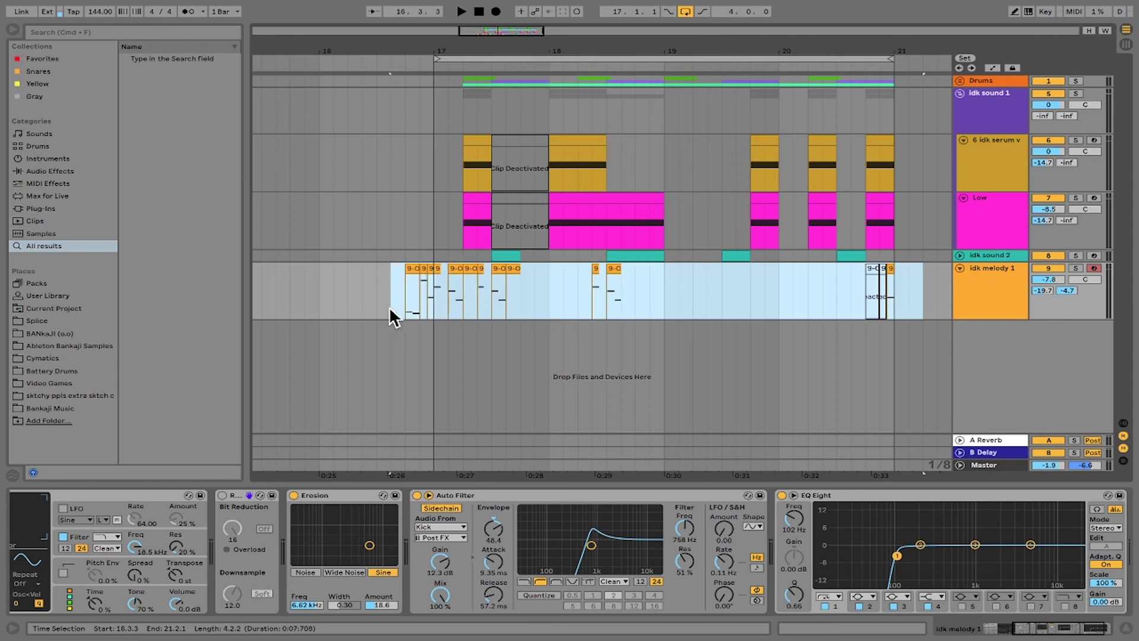
{"action": "right_click", "coordinate": [413, 270]}
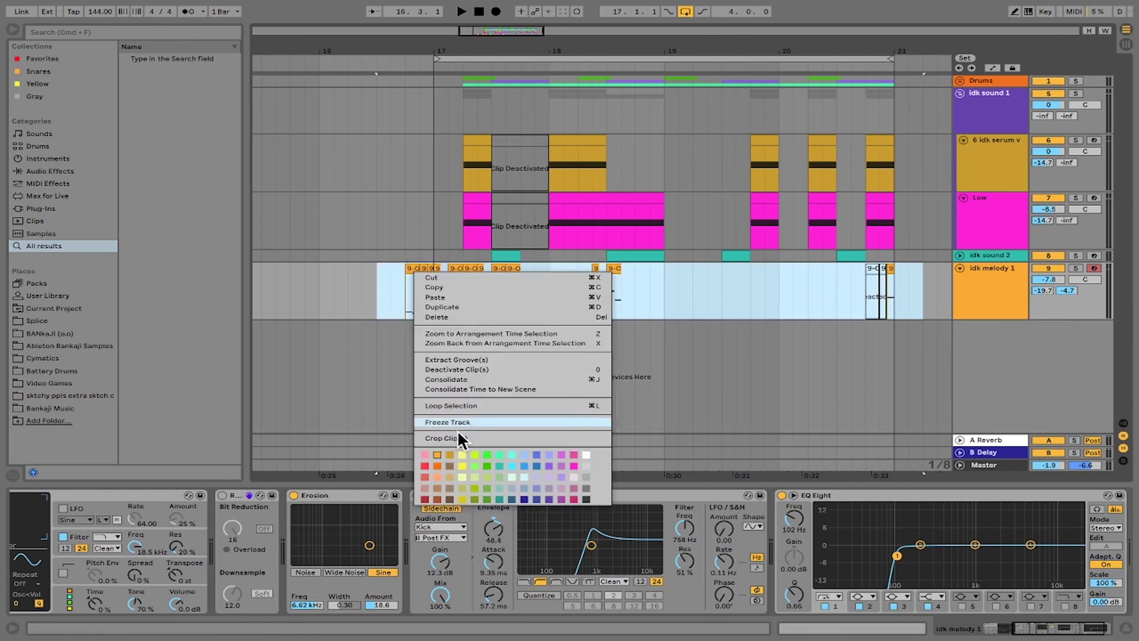
{"action": "left_click", "coordinate": [423, 475]}
{"action": "right_click", "coordinate": [972, 273]}
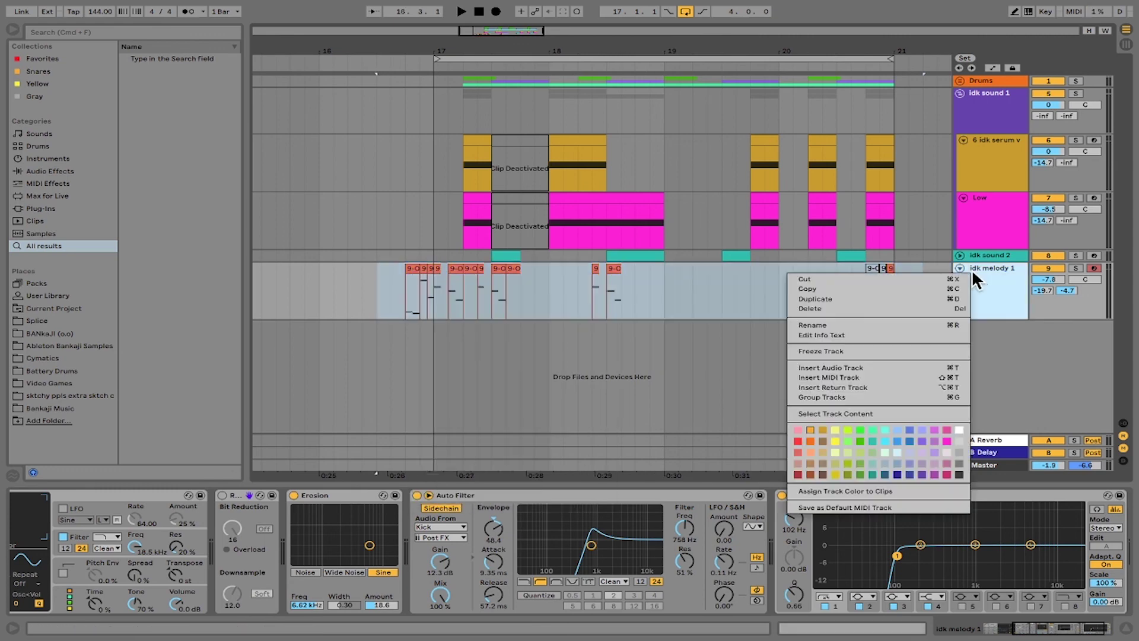
{"action": "left_click", "coordinate": [798, 440]}
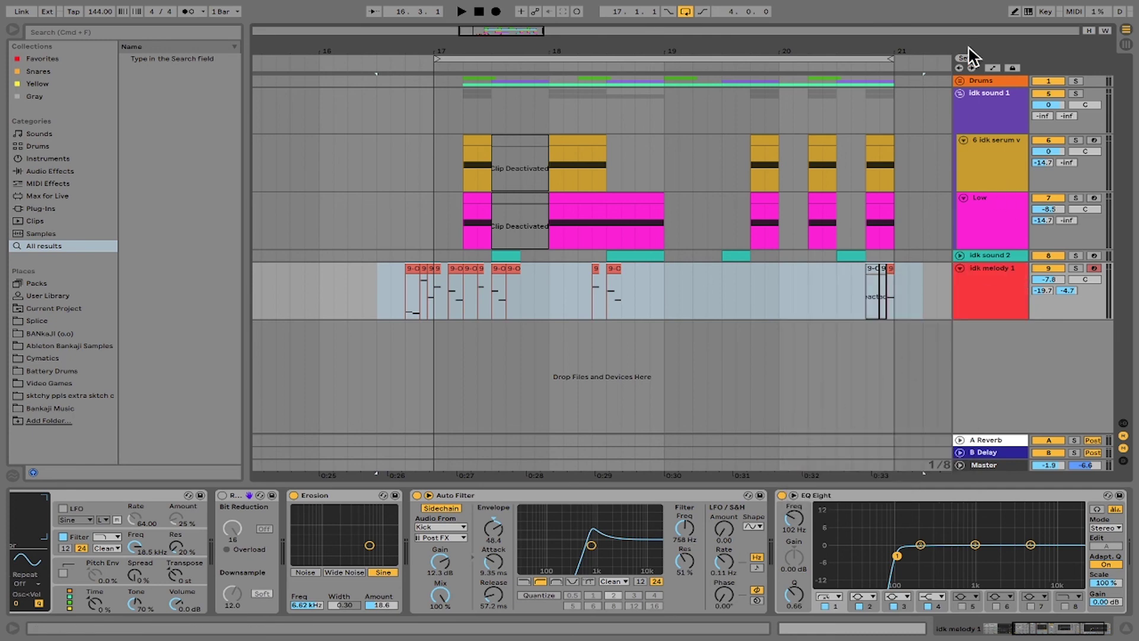
Collapse the idk sound 1 group and fold idk melody 1 to one row.
{"action": "left_click", "coordinate": [959, 93]}
{"action": "left_click", "coordinate": [959, 118]}
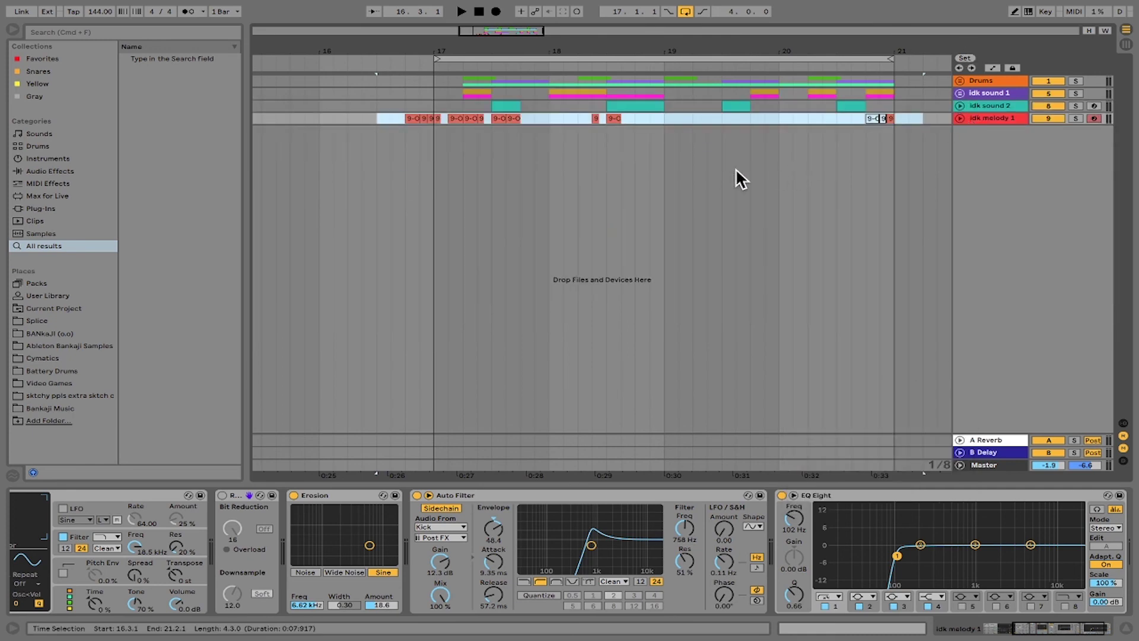
{"action": "left_click", "coordinate": [419, 94]}
Play the melody with the drums from the end of bar 16.
{"action": "left_click", "coordinate": [406, 105]}
{"action": "key", "text": "space"}
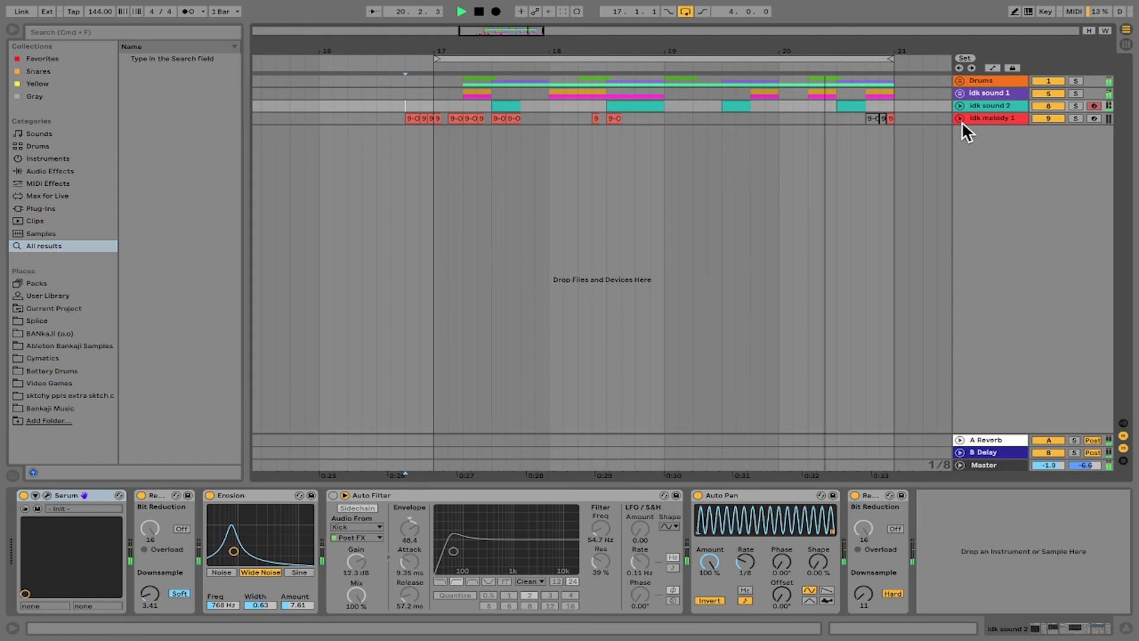
{"action": "key", "text": "space"}
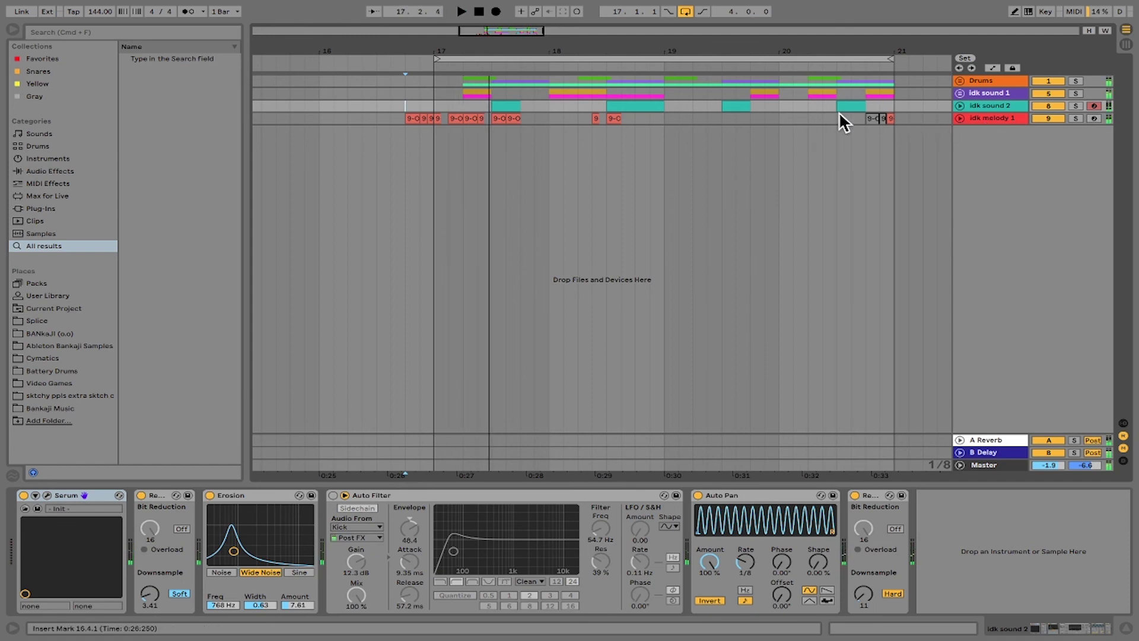
Raise idk melody 1's EQ Eight low cut to about 303 Hz, then fold the track.
{"action": "left_click", "coordinate": [961, 117]}
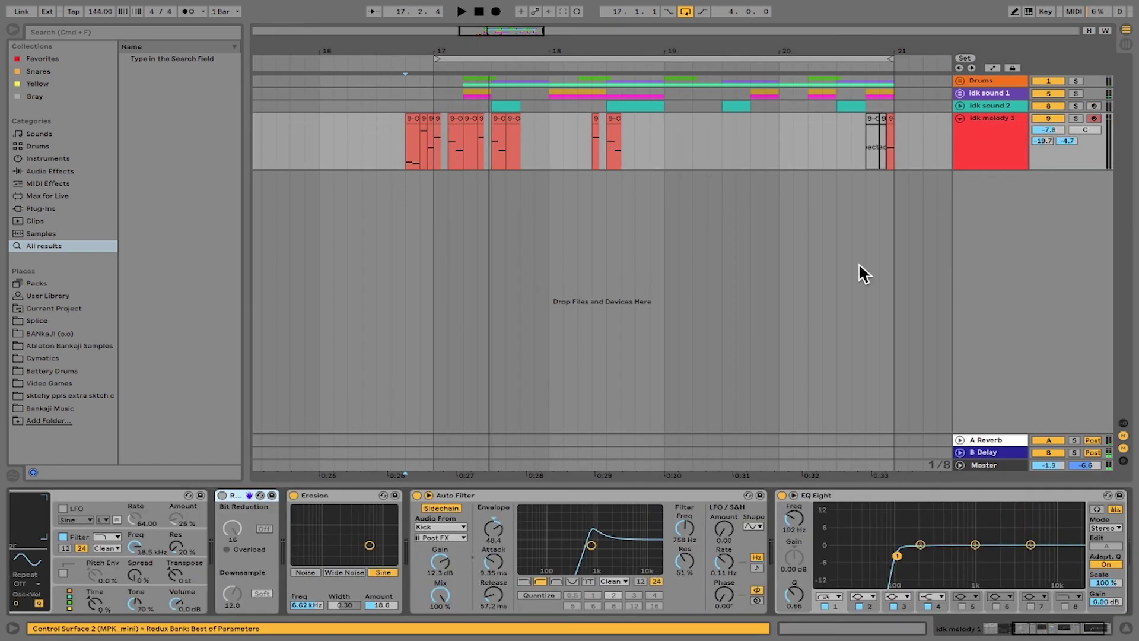
{"action": "left_click", "coordinate": [434, 135]}
{"action": "key", "text": "space"}
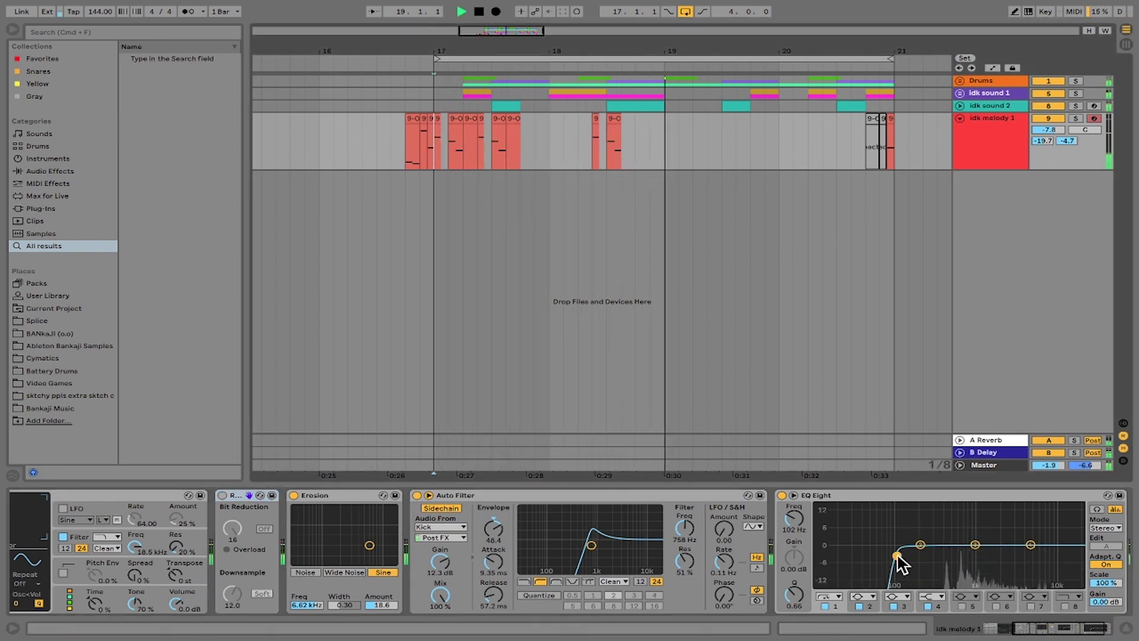
{"action": "left_click_drag", "start_coordinate": [897, 556], "coordinate": [935, 556]}
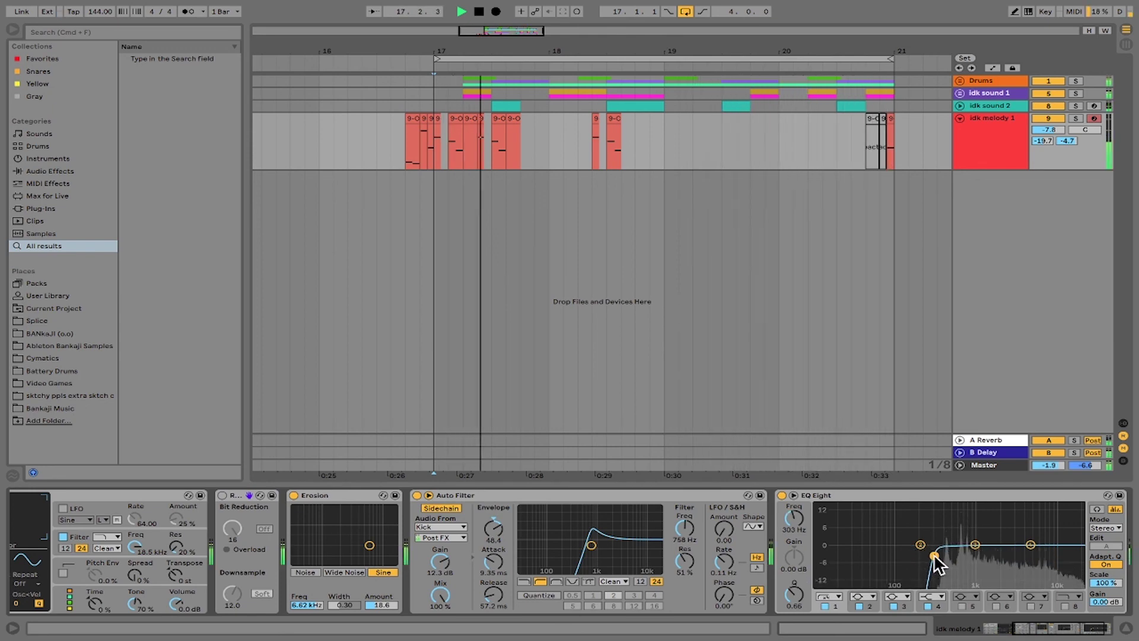
{"action": "key", "text": "space"}
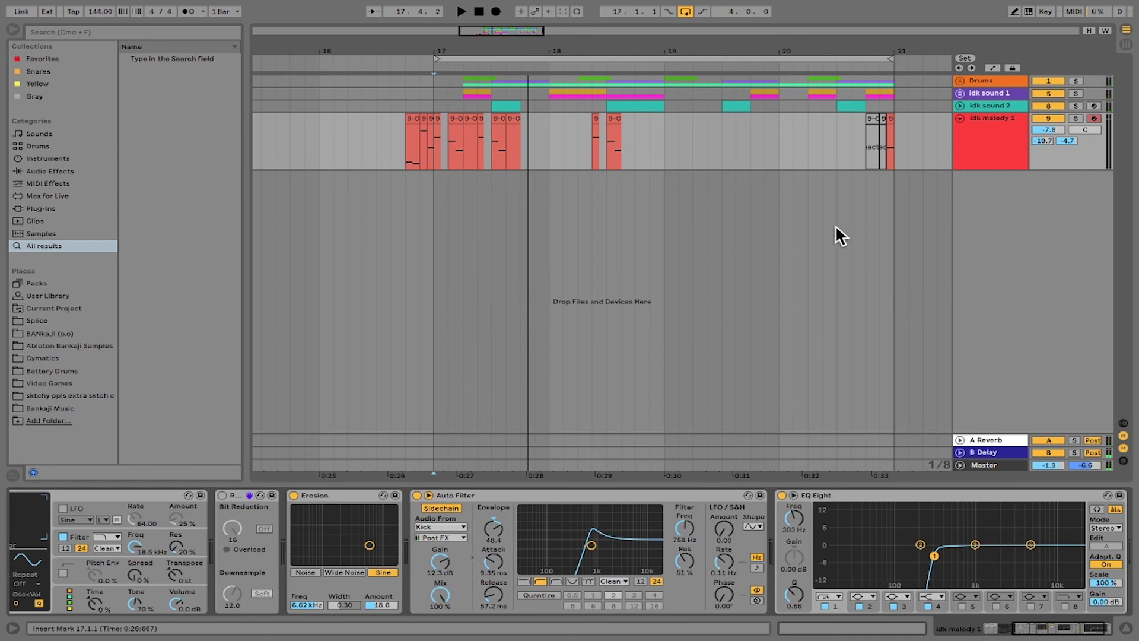
{"action": "left_click", "coordinate": [960, 118]}
{"action": "left_click", "coordinate": [546, 117]}
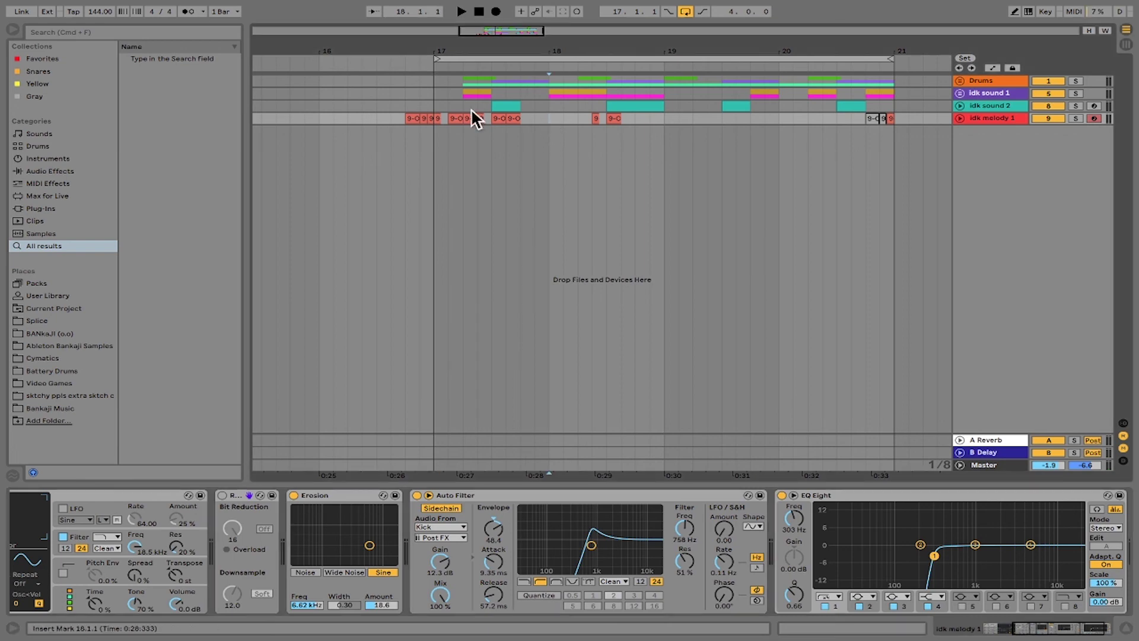
{"action": "left_click", "coordinate": [433, 92]}
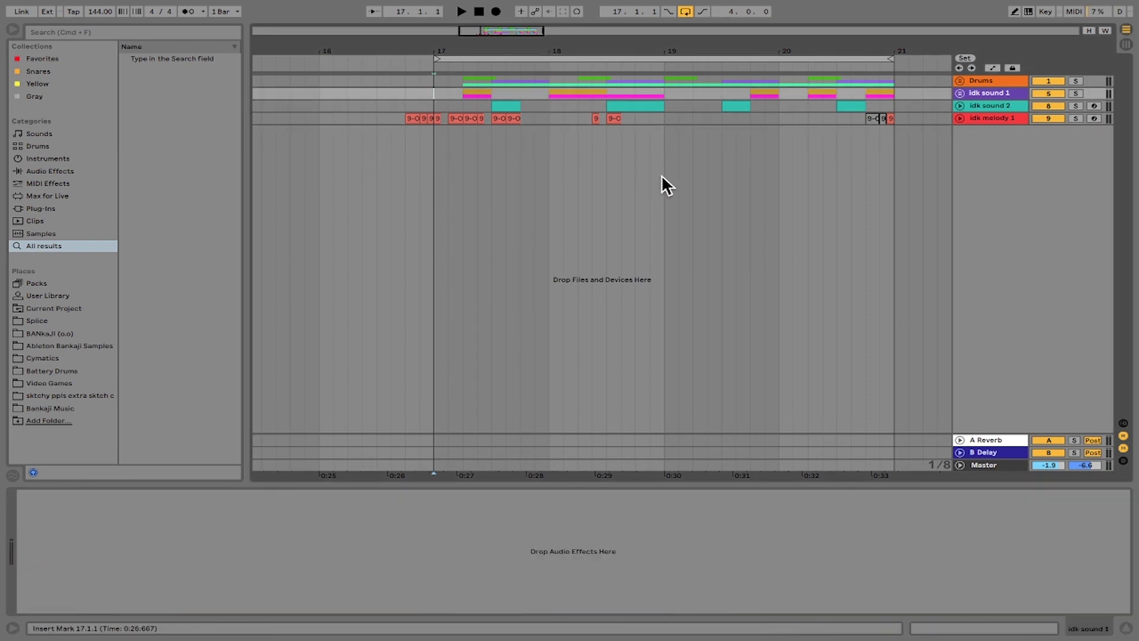